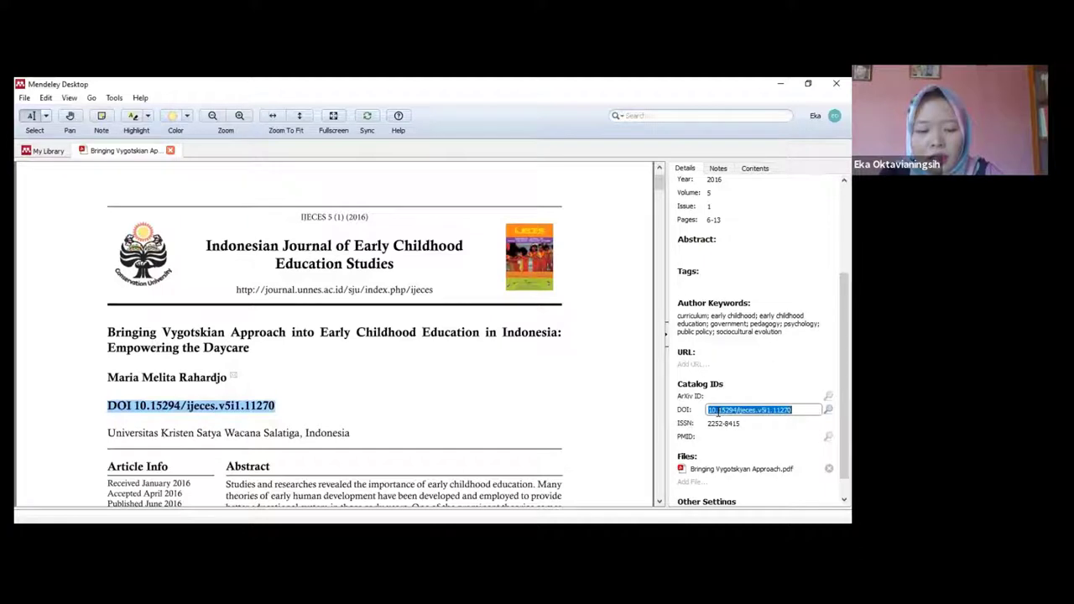
- Fill in the article's DOI in its catalog details as 10.15294/ijeces.v5i1.11270
type("DOI 10.15294/ijeces.v5i1.11270")
key("Return")
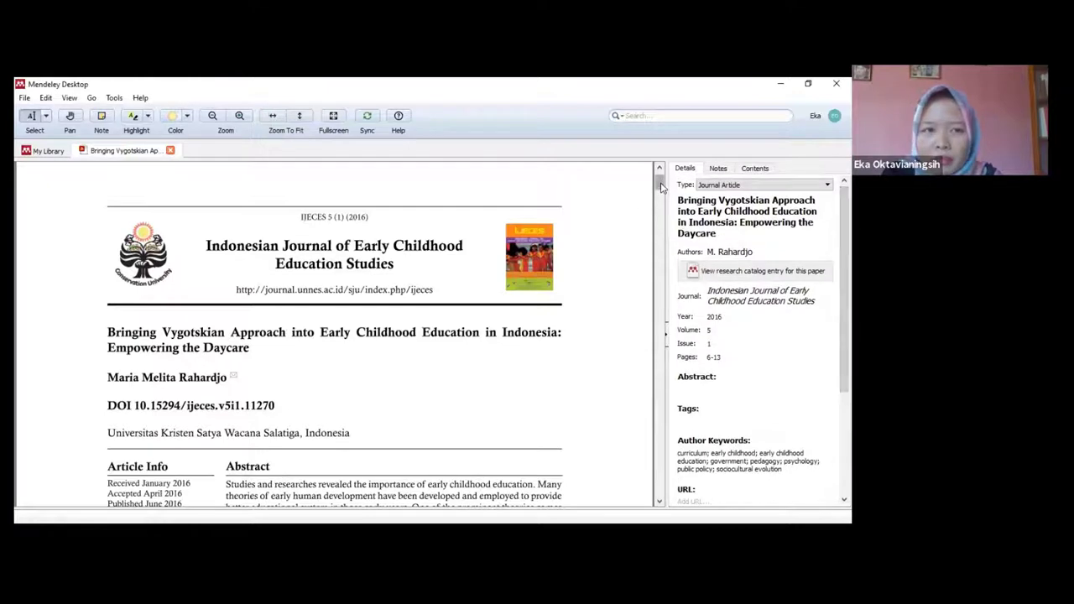
- Look through the article from its abstract and How to cite section to the closing paragraphs on page 7
scroll(657, 194, "down", 1)
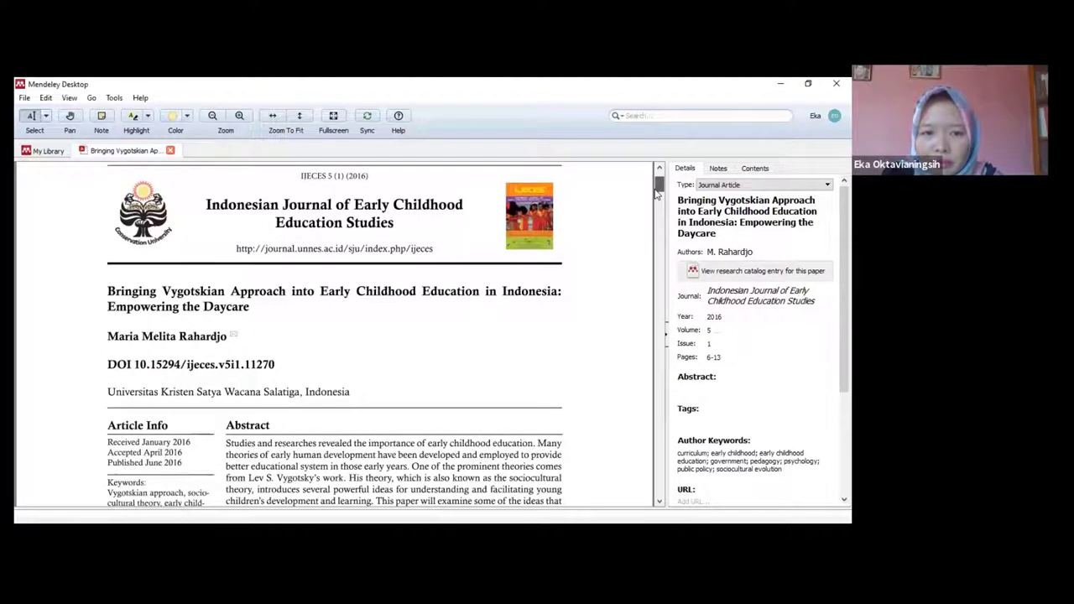
scroll(658, 193, "down", 5)
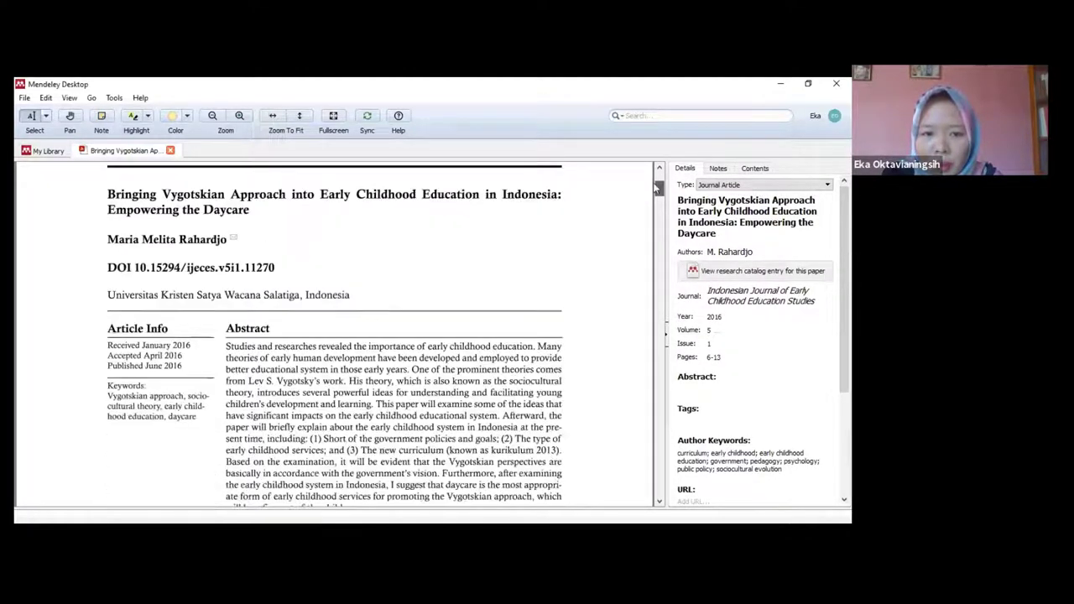
scroll(656, 189, "down", 2)
scroll(655, 189, "down", 1)
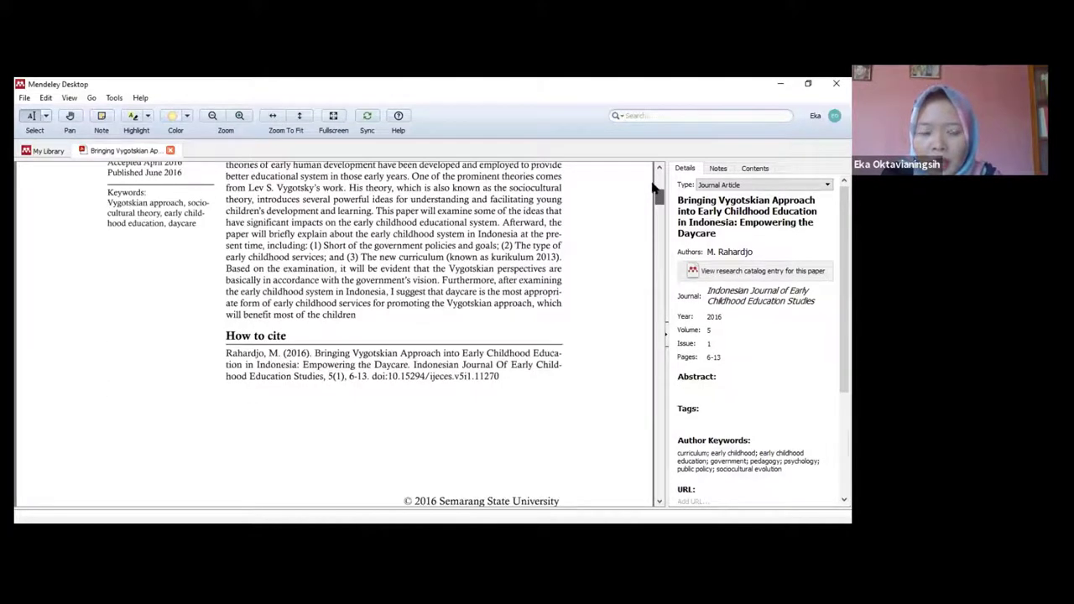
scroll(651, 193, "up", 6)
scroll(651, 193, "down", 2)
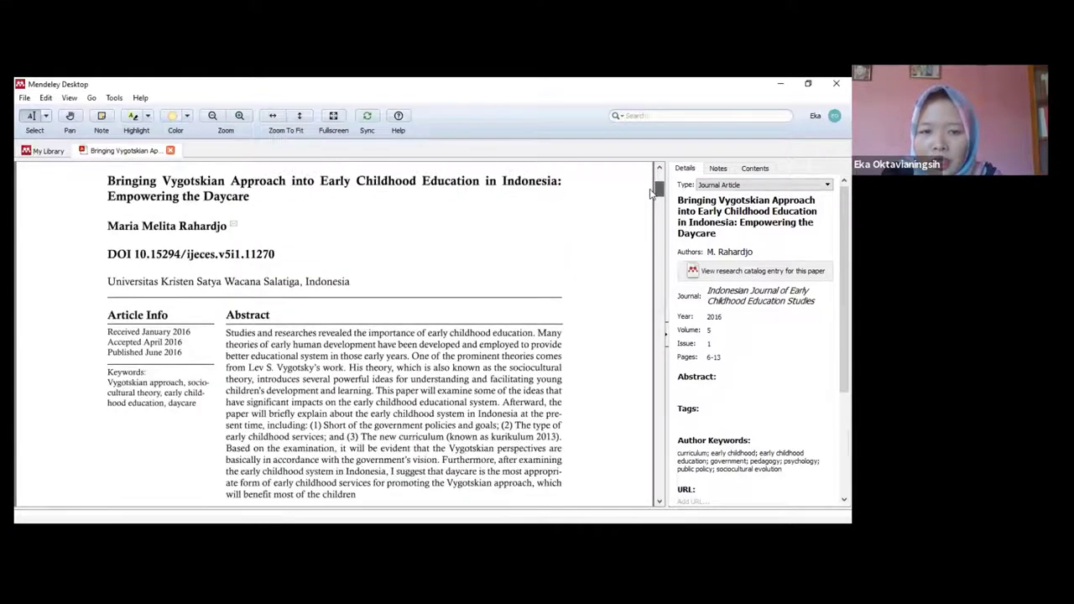
scroll(648, 222, "down", 2)
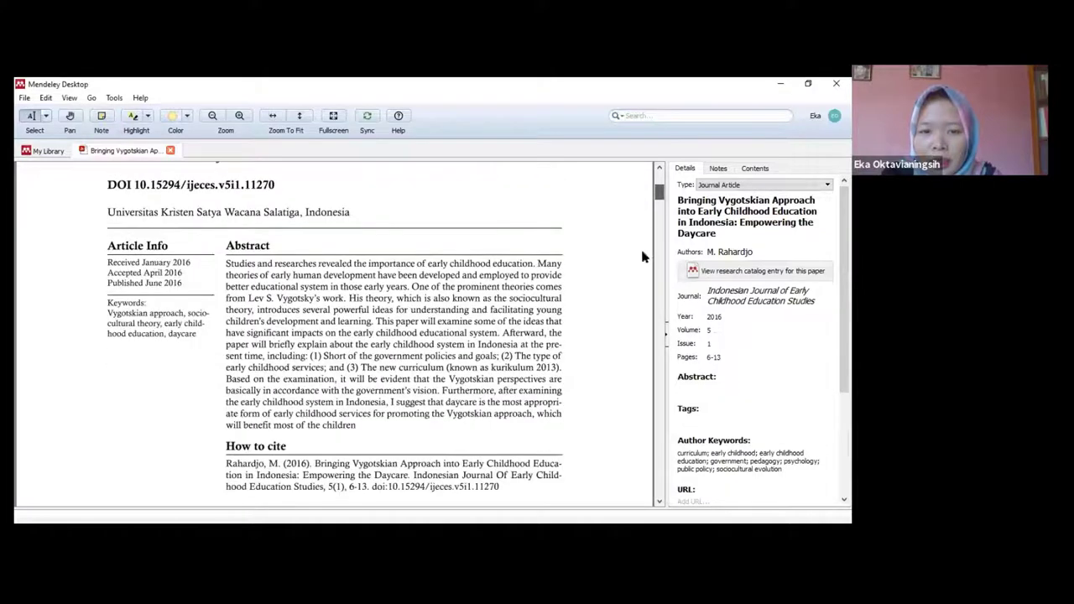
scroll(636, 317, "down", 2)
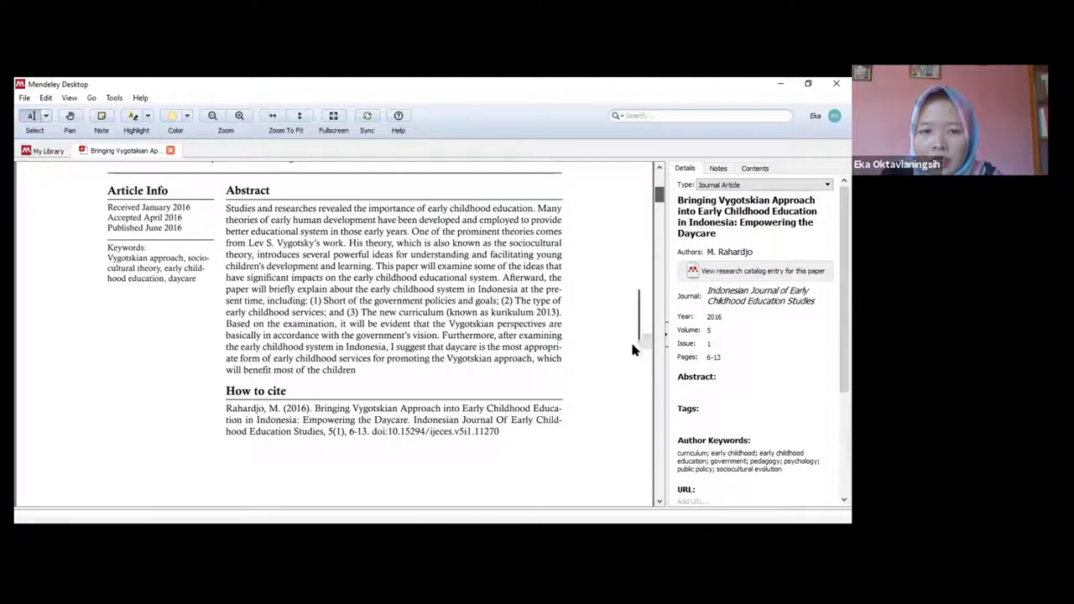
scroll(618, 411, "down", 15)
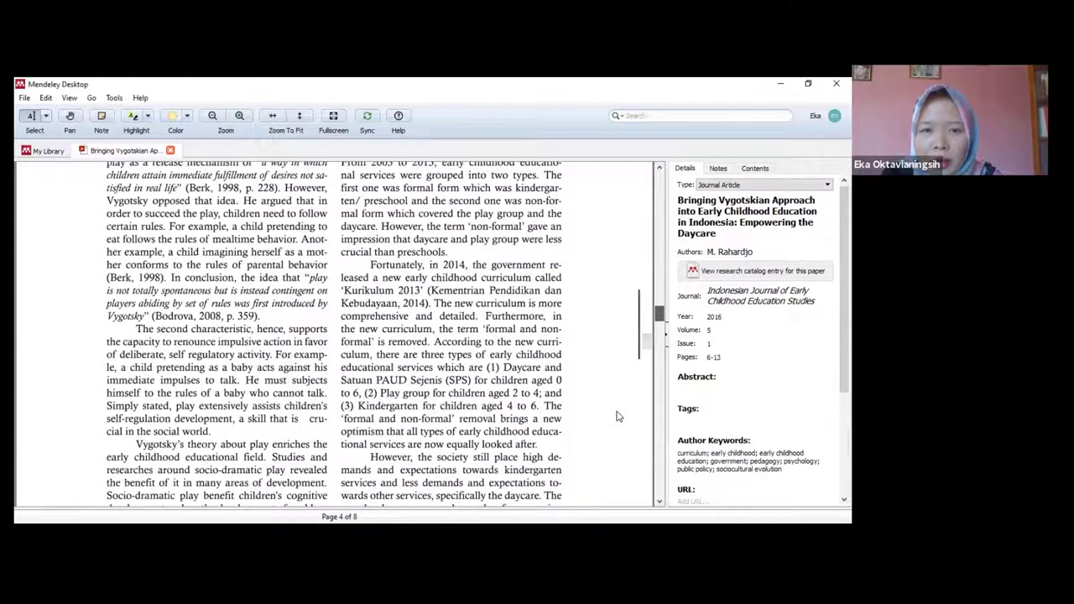
scroll(617, 416, "down", 15)
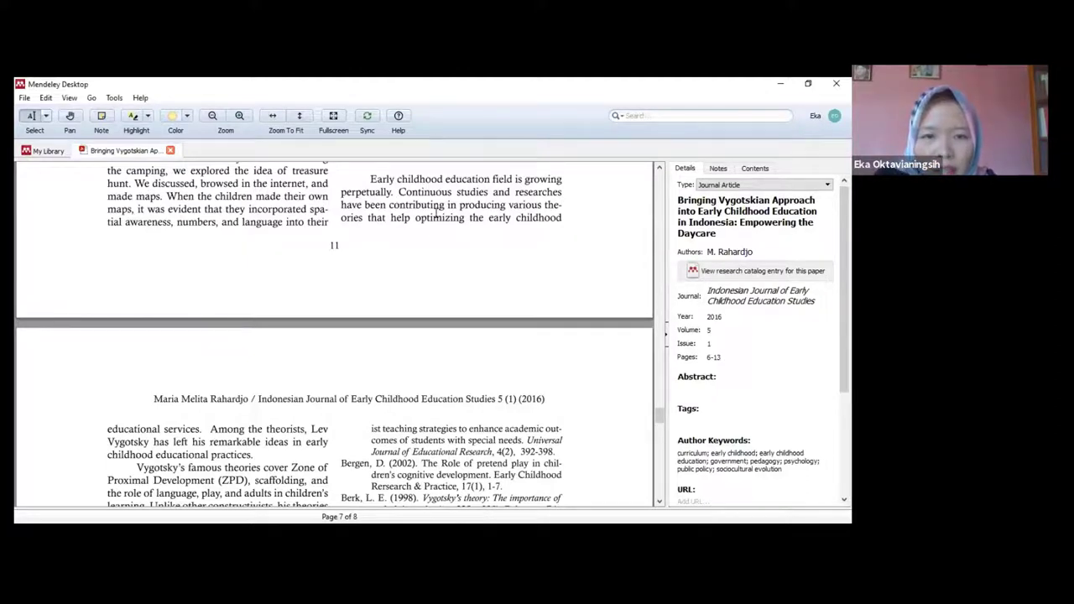
- Copy the sentence starting "Continuous studies and researches" at the end of PDF page 7, including its ending "educational services" on the following page
left_click_drag(399, 193, 110, 167)
left_click(383, 286)
left_click_drag(399, 192, 561, 221)
right_click(537, 216)
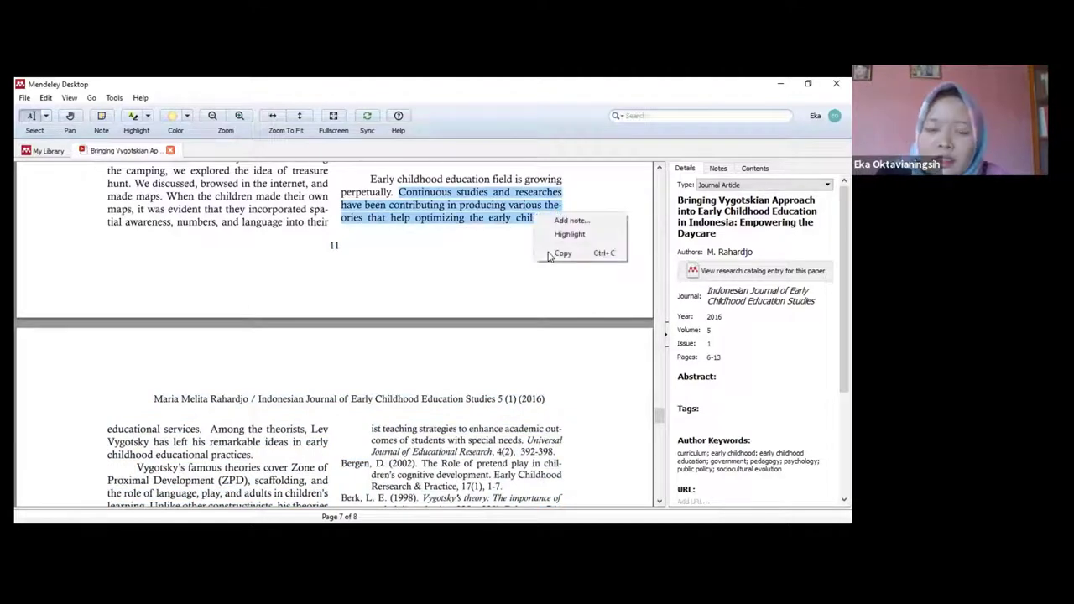
left_click(491, 195)
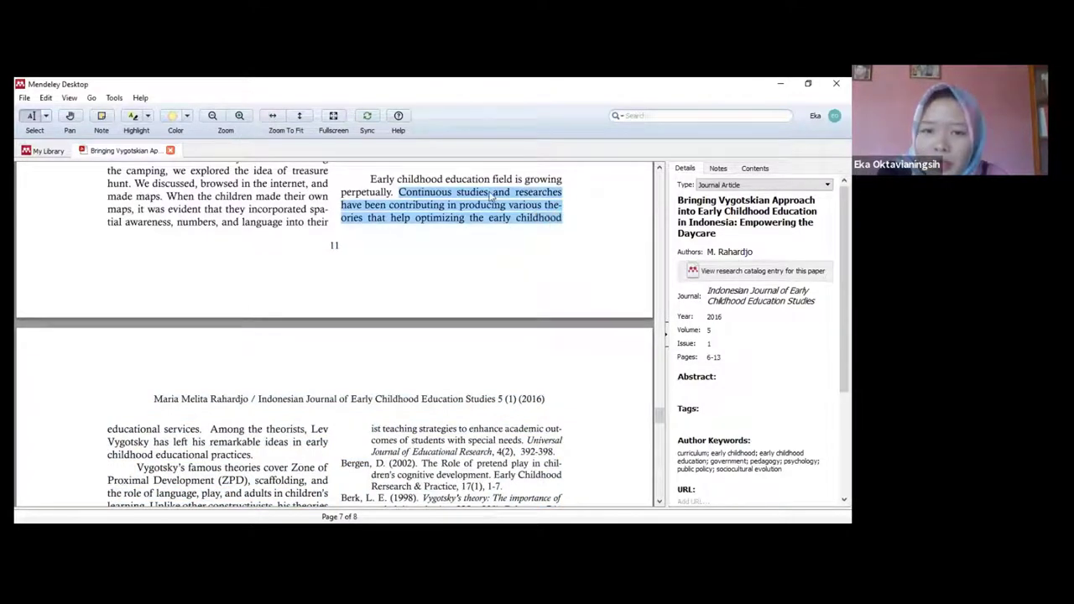
right_click(503, 235)
left_click(508, 233)
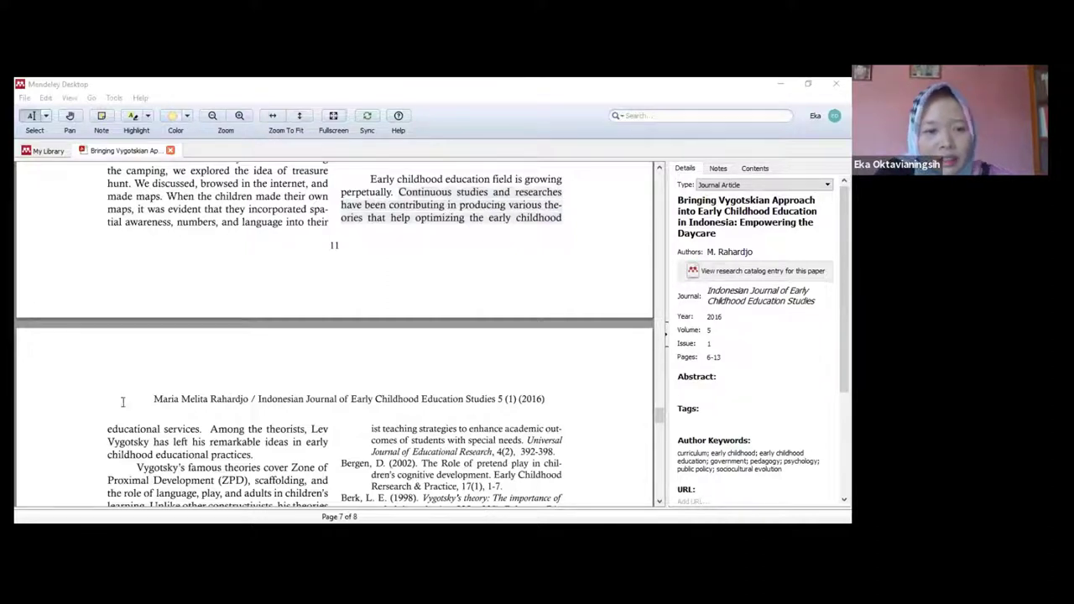
left_click(197, 422)
mouse_move(107, 429)
left_mouse_down()
mouse_move(201, 430)
mouse_move(108, 429)
left_mouse_up()
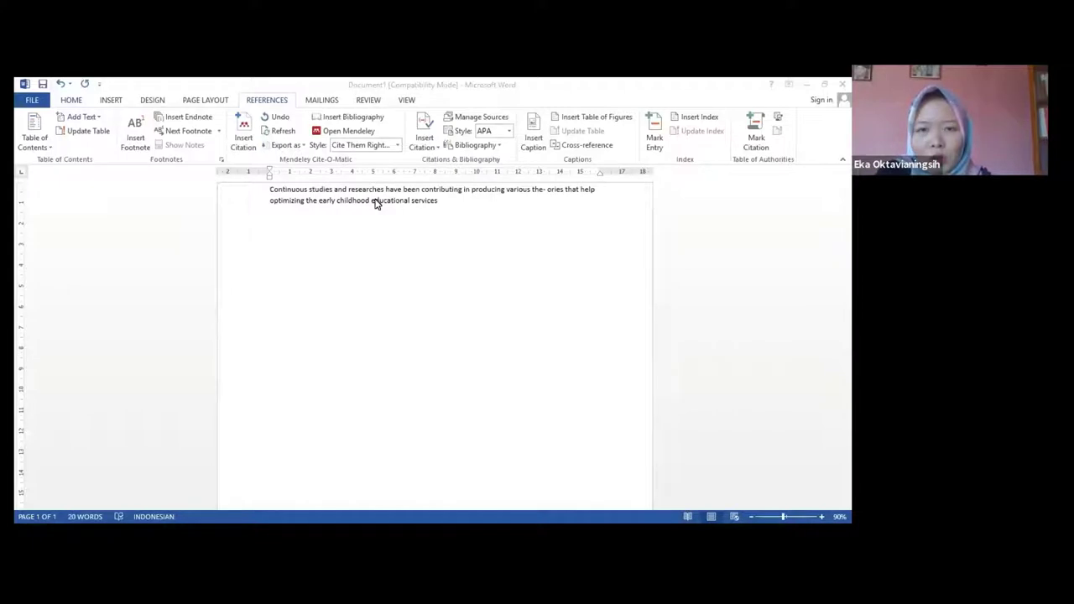
- In the Word document, start a new paragraph below the copied sentence with "Dipertegas dengan hasil penelitian dari"
left_click(442, 202)
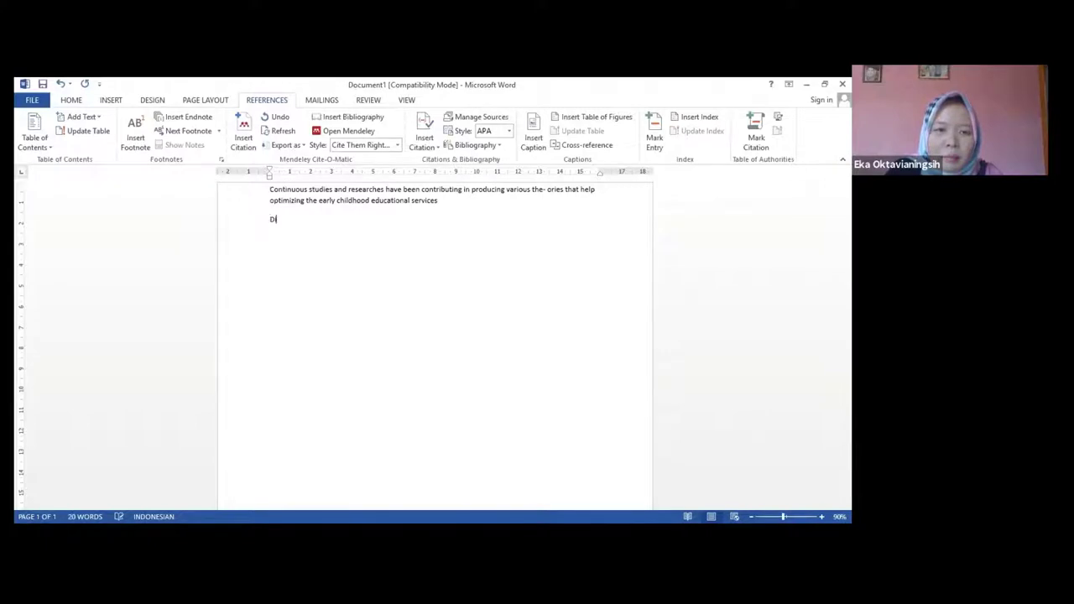
type("pertegas de")
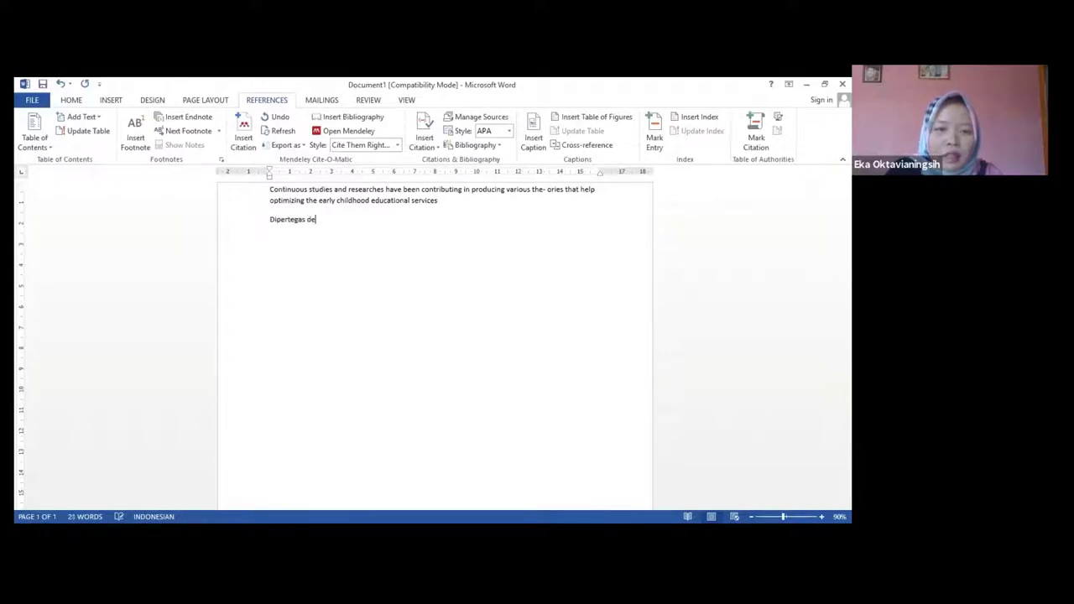
type("ngan hasil peneli")
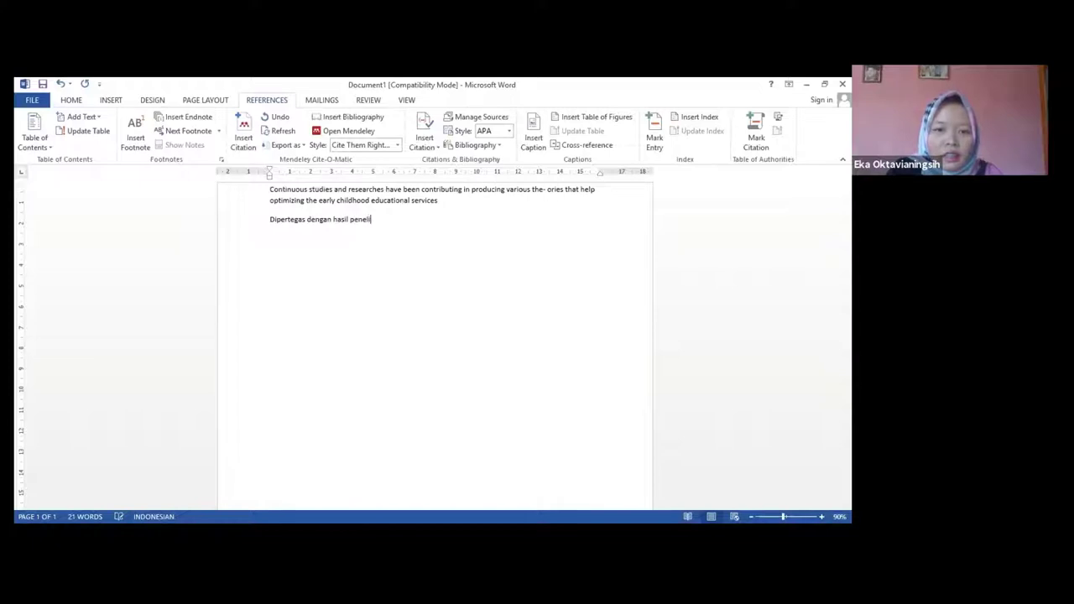
type("tian dari")
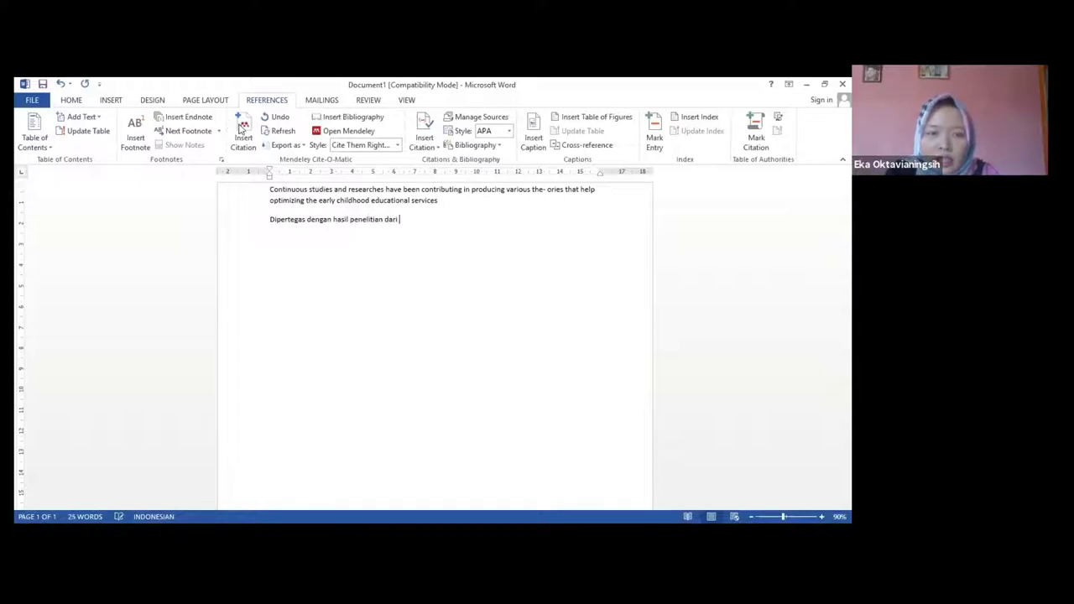
- Insert the Mendeley citation of the 2016 Vygotskian article after "dari" and edit it so only the year stands in parentheses
key("alt+m")
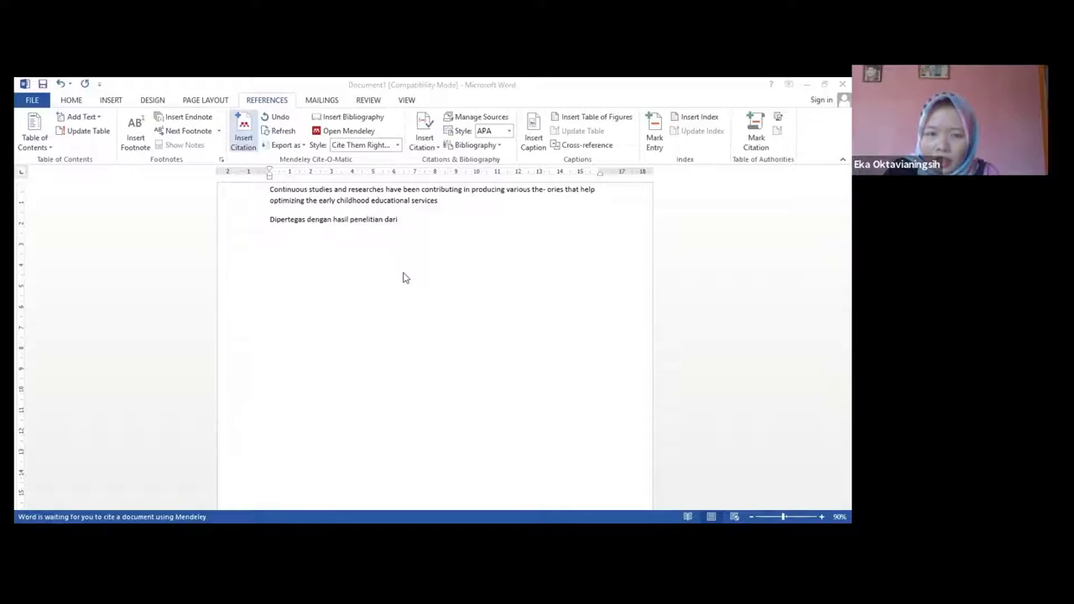
left_click(402, 220)
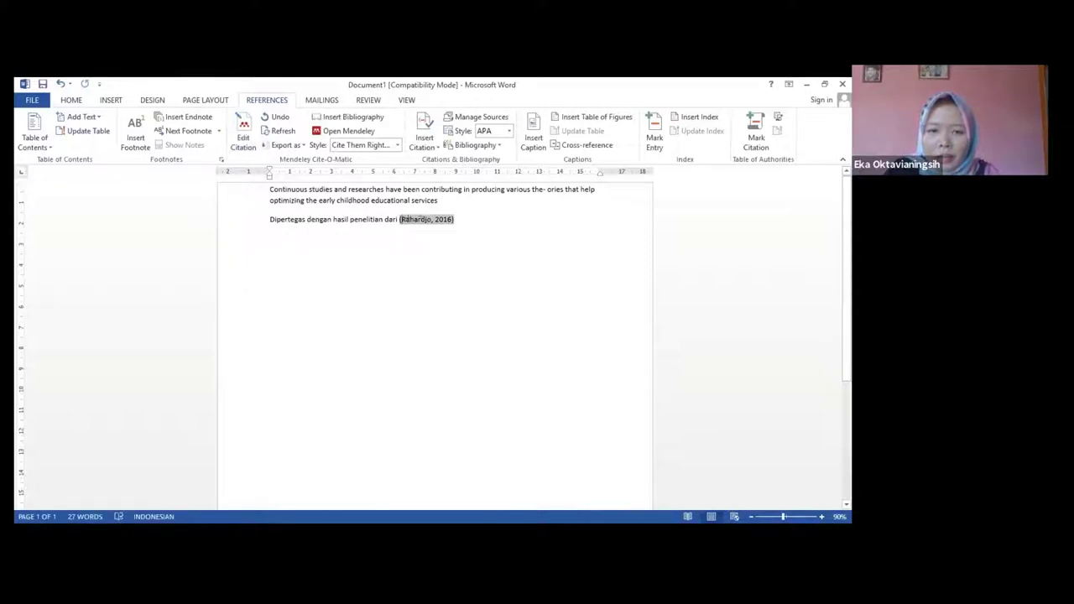
key("BackSpace")
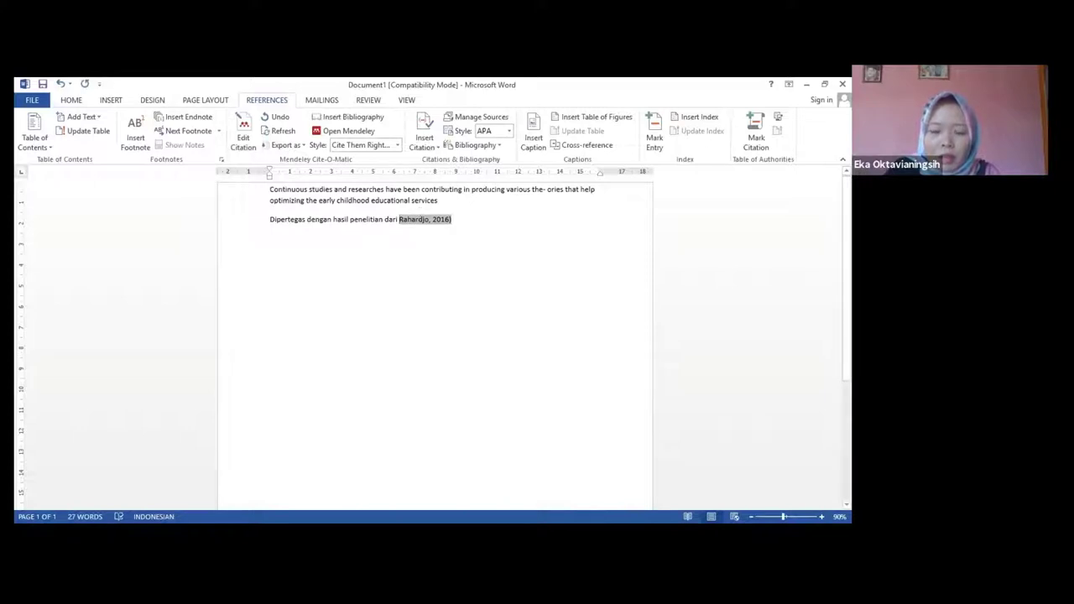
key("BackSpace")
key("BackSpace")
type("(")
left_click(465, 219)
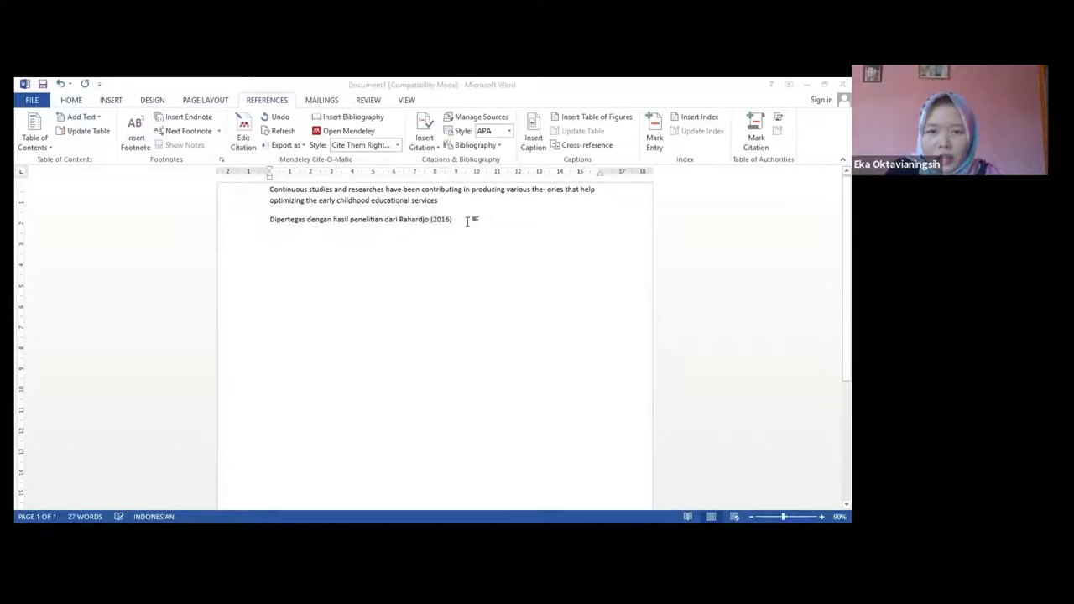
- Continue the sentence after the citation with ", penelitian-penelitian selanjutnya harus memiliki kontribusi dalam menyusun"
type(", penelitia")
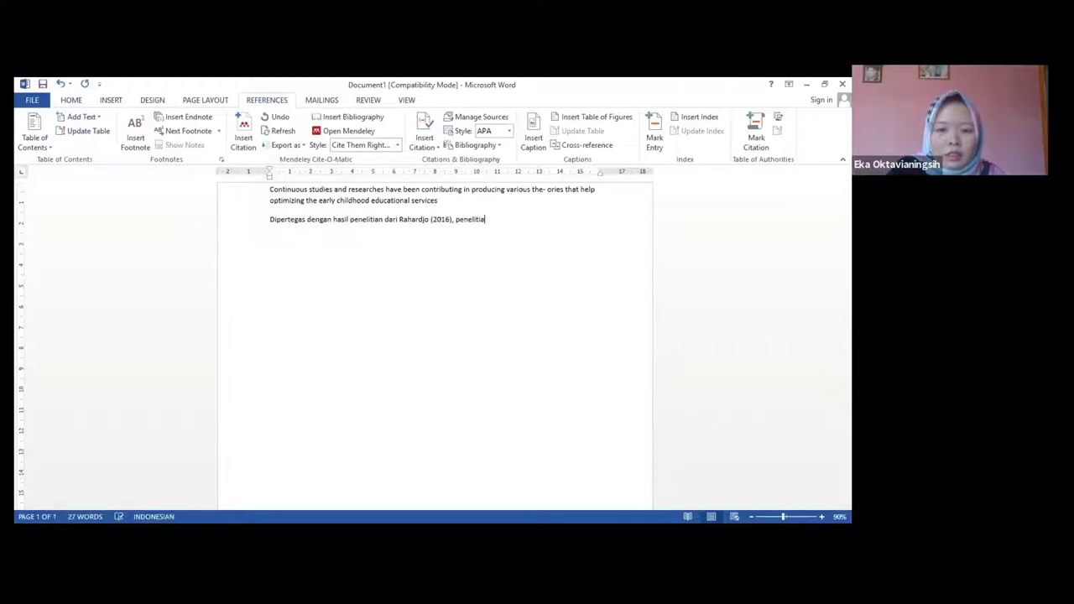
type("n-penelit")
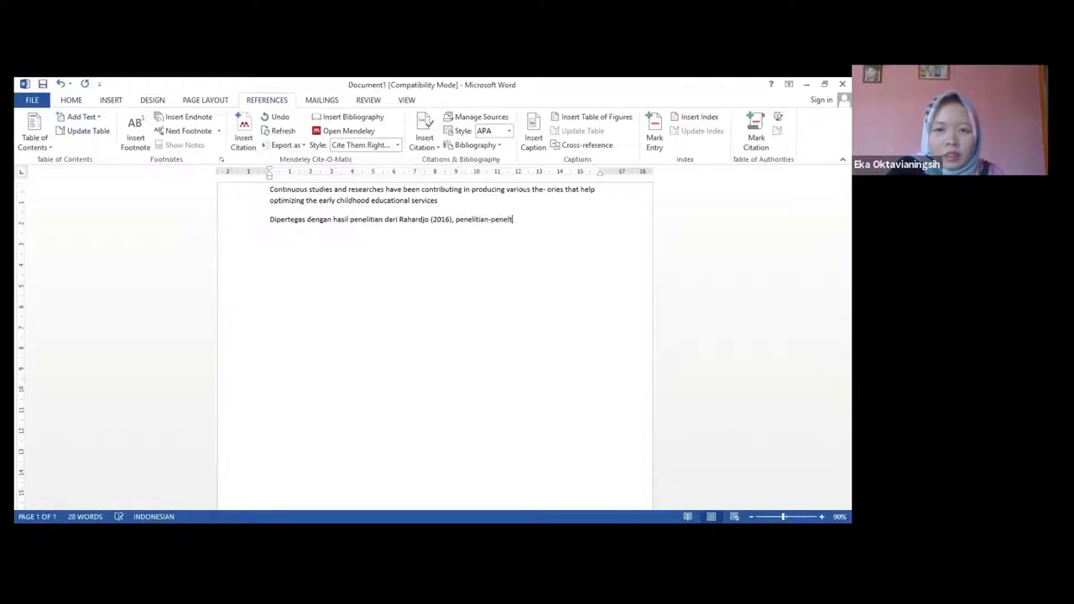
type("ians ela")
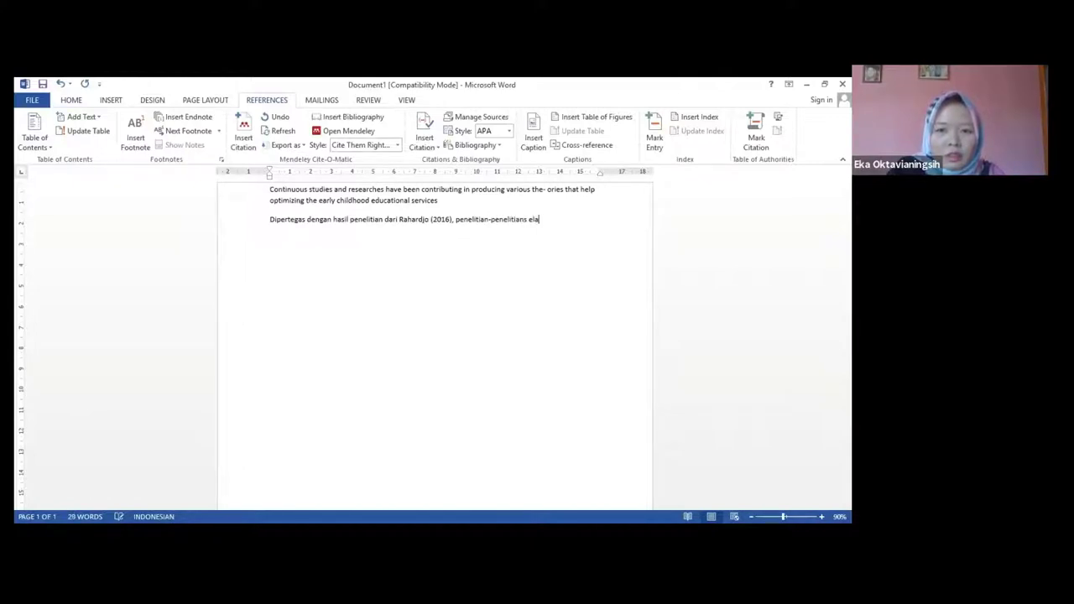
type("njutanjutn")
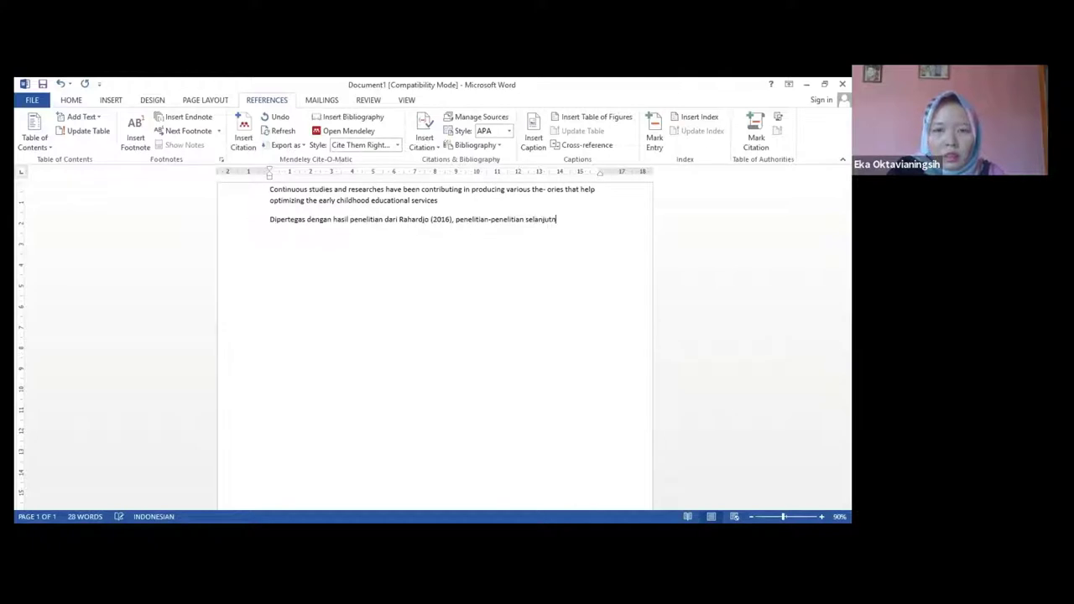
type("ya harus memiliki ")
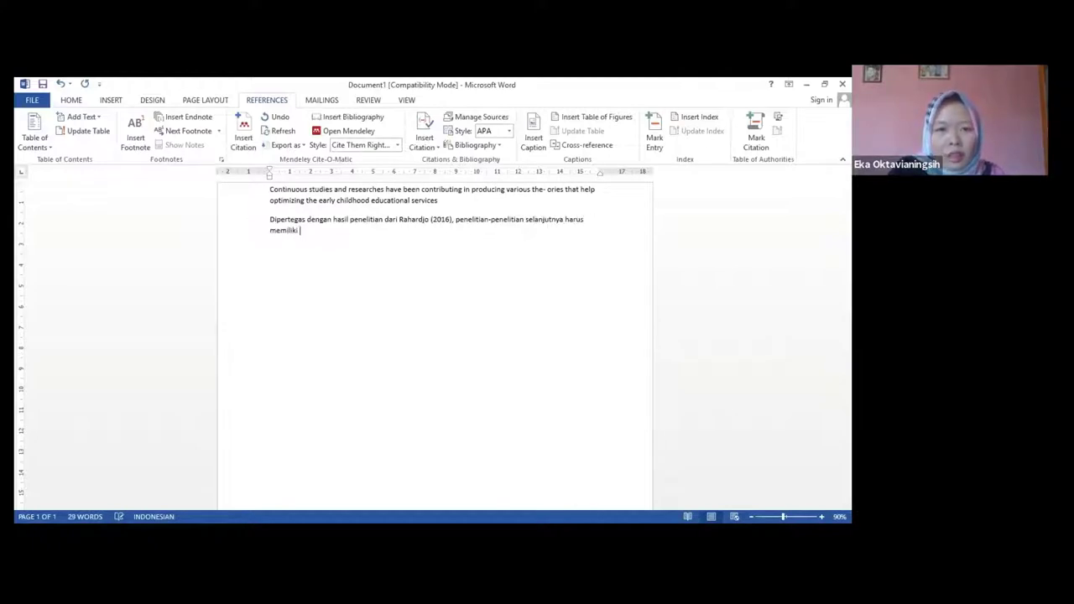
type("kontribusi dalam men")
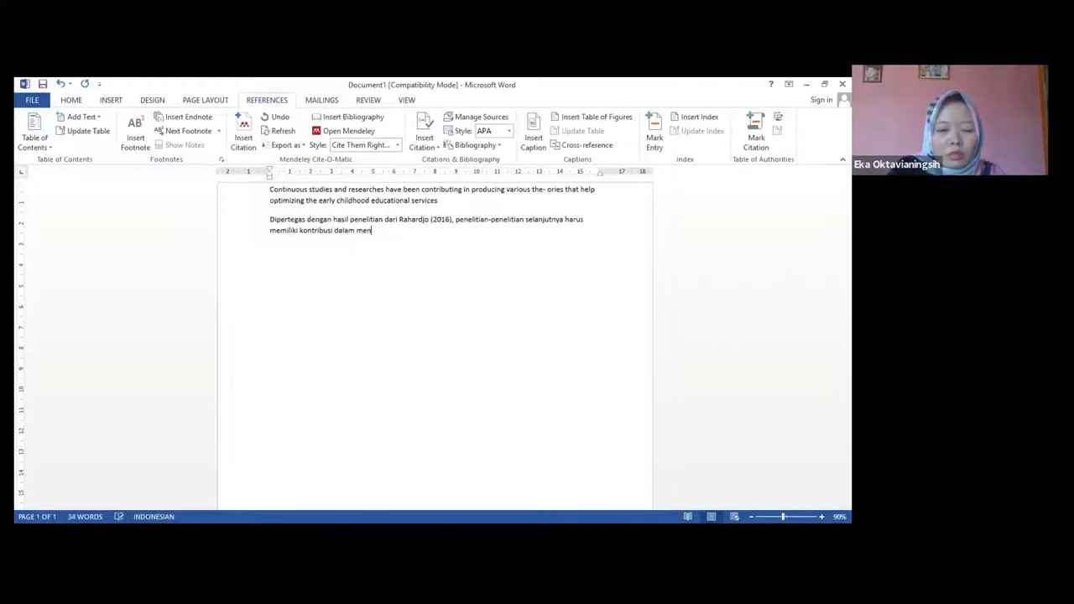
type("un")
key("BackSpace")
type("n")
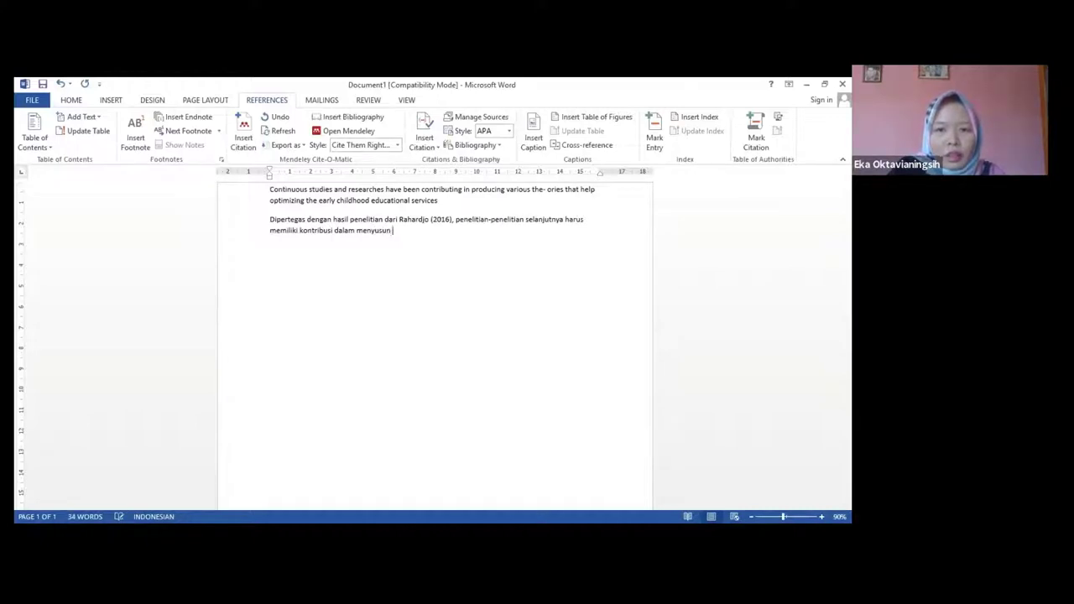
- Extend the paraphrased sentence with "beragam teori yang membantu dalam", correcting typing errors along the way
type(" teor")
key("BackSpace")
key("BackSpace")
key("BackSpace")
key("BackSpace")
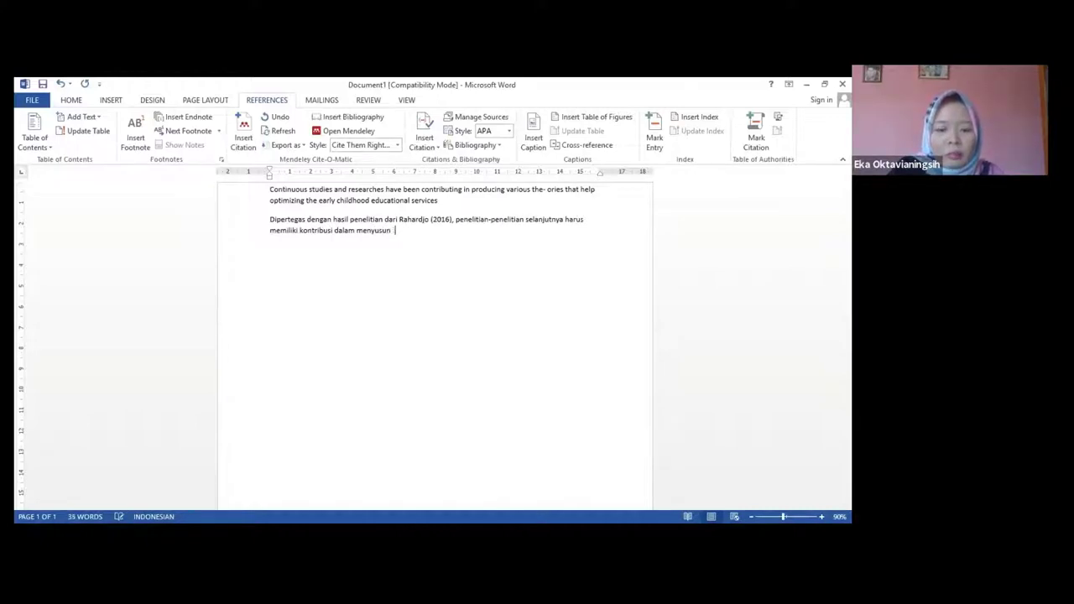
type("beragam teo")
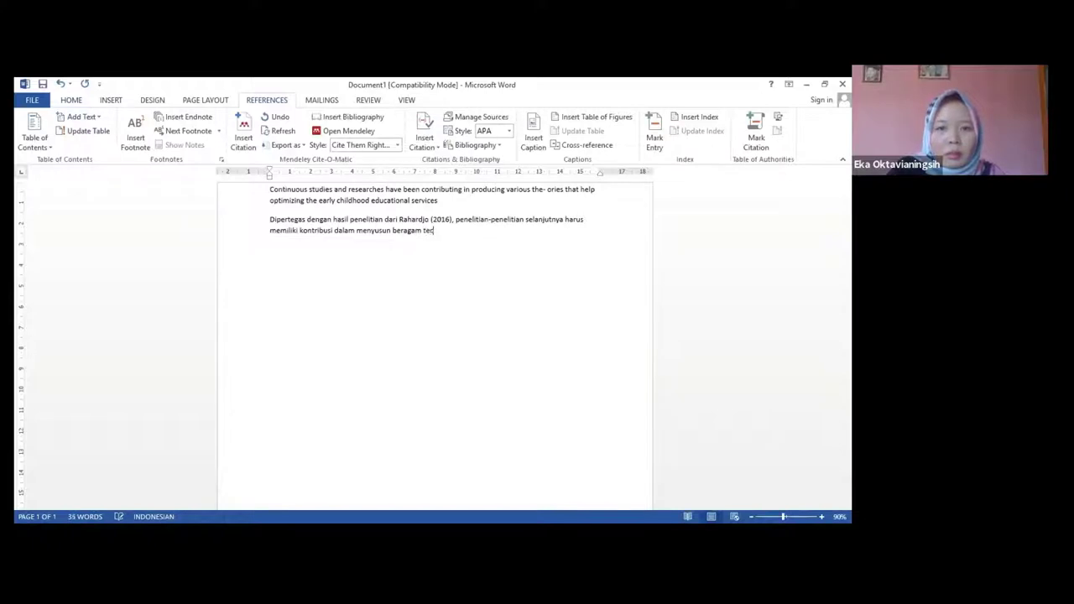
type("ri yang memabnt")
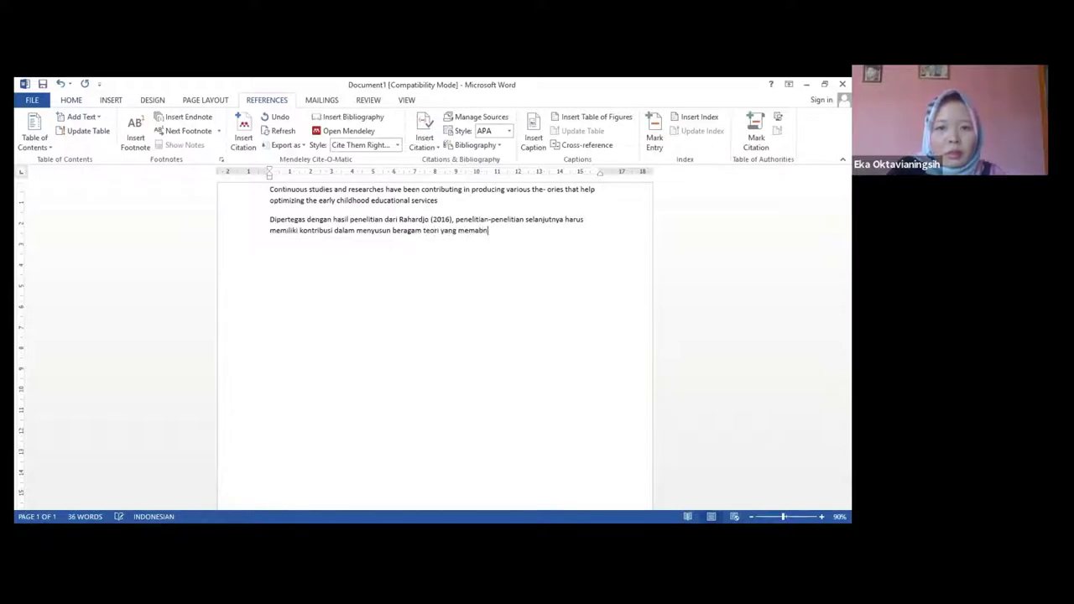
key("BackSpace")
key("BackSpace")
key("BackSpace")
key("BackSpace")
type("bantu dalam ")
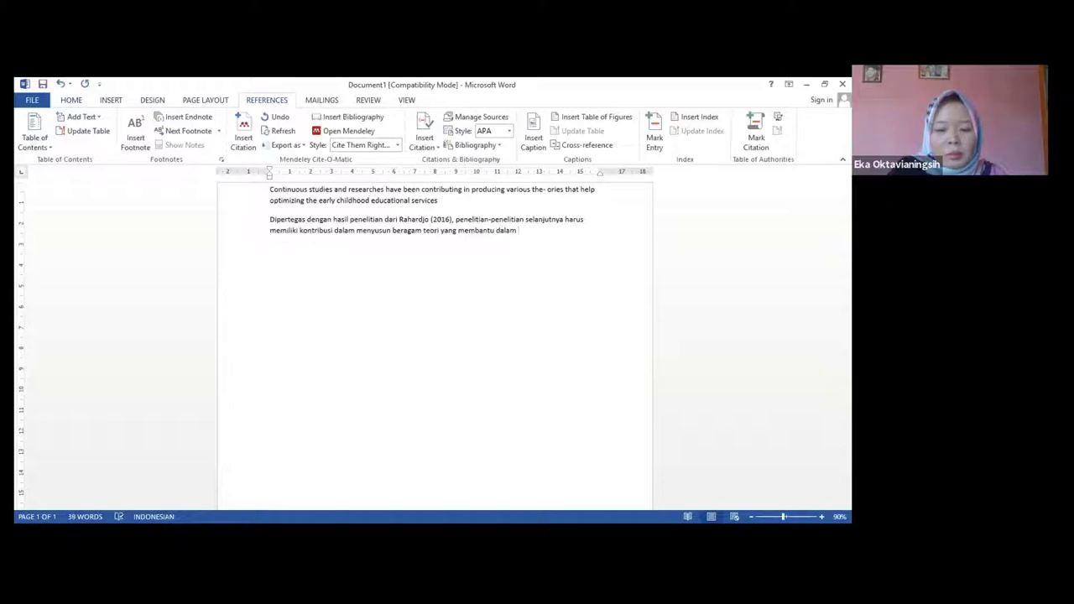
- Finish the paraphrased sentence with "pengoptimalan pelayanan PAUD.", correcting the mistyped word along the way
type("pengoptimalan ")
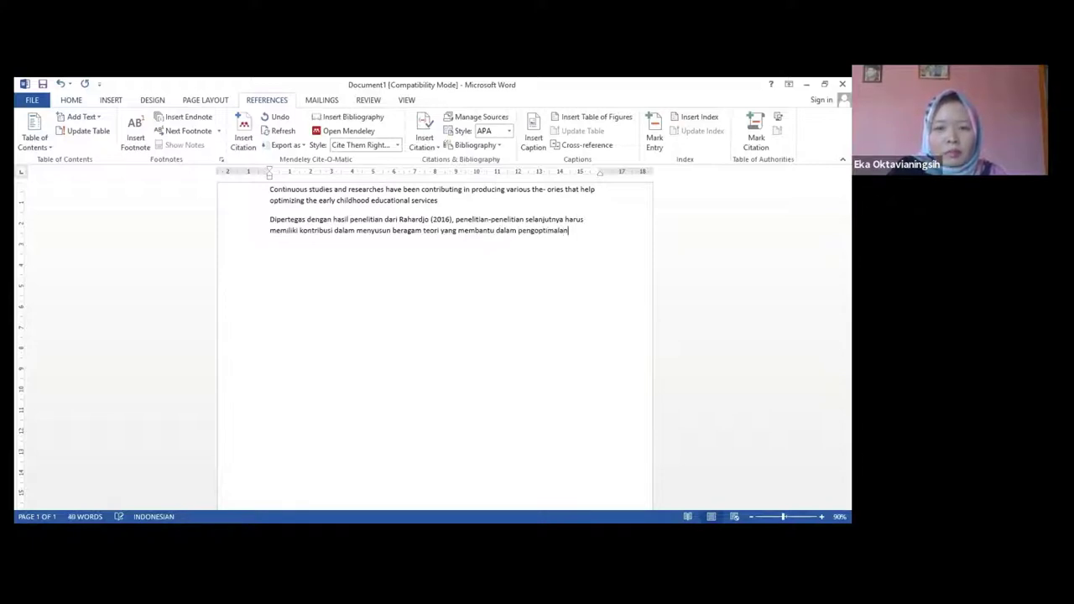
type("[elayan")
key("BackSpace")
key("BackSpace")
key("BackSpace")
key("BackSpace")
key("BackSpace")
key("BackSpace")
key("BackSpace")
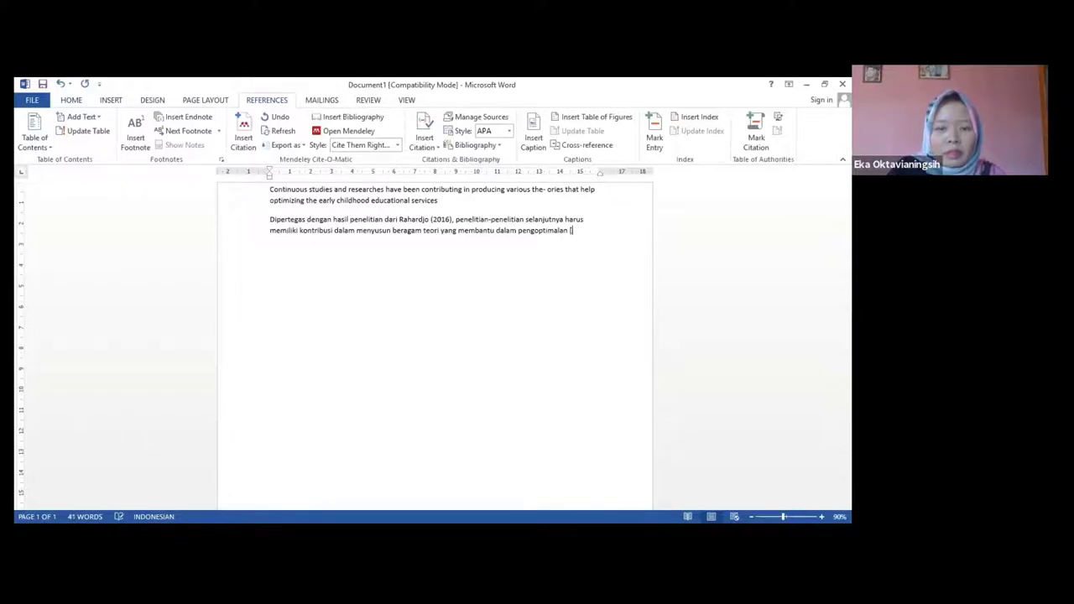
type("pelayanan PA")
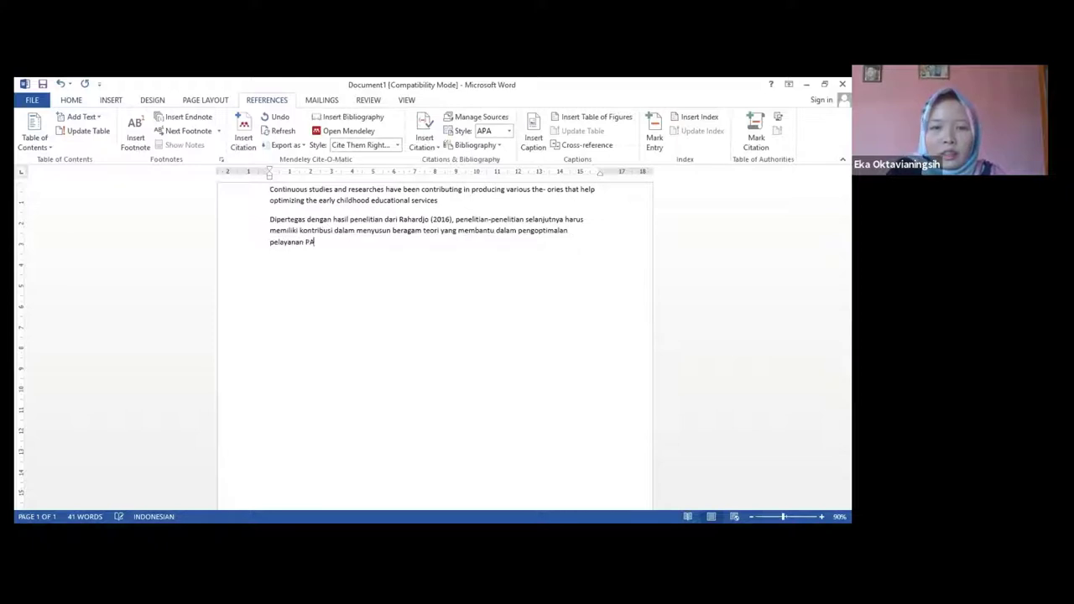
type("UD.")
- Add the heading "Referensi" several lines below the paraphrased paragraph and insert the Mendeley bibliography beneath it
key("Return")
key("Return")
key("Return")
key("Return")
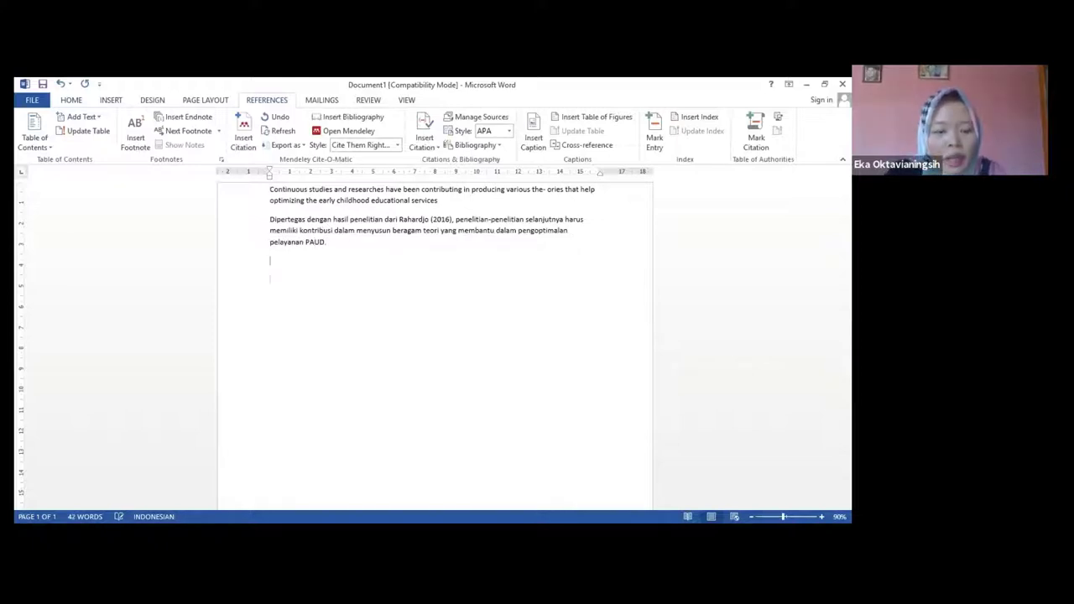
key("Return")
key("Return")
key("Return")
type("Referensi")
key("Return")
left_click(321, 117)
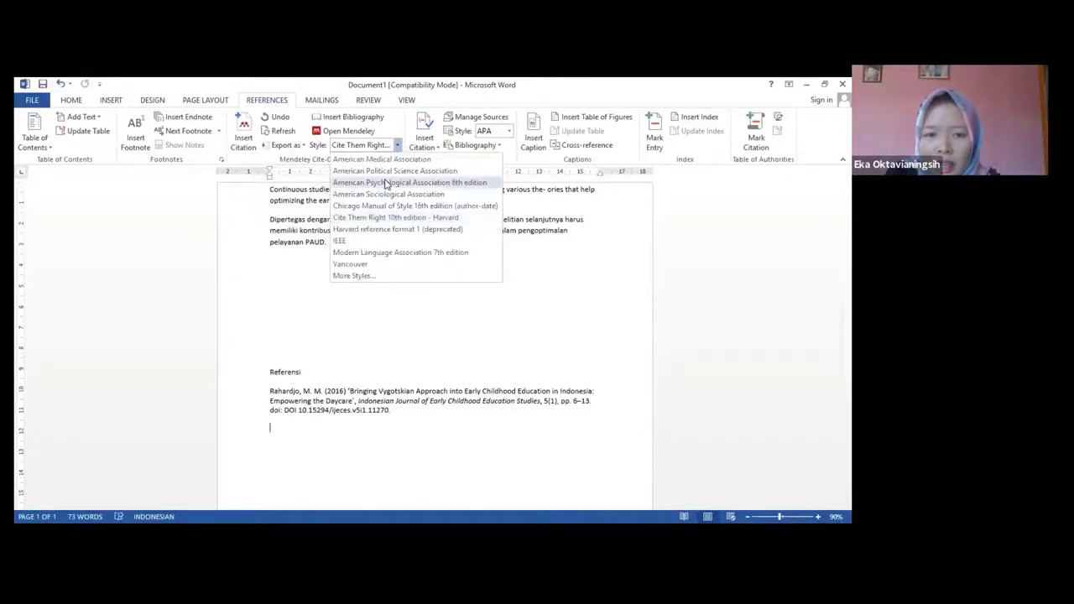
- Try the Modern Language Association 7th edition citation style and settle on American Psychological Association 6th edition
left_click(386, 184)
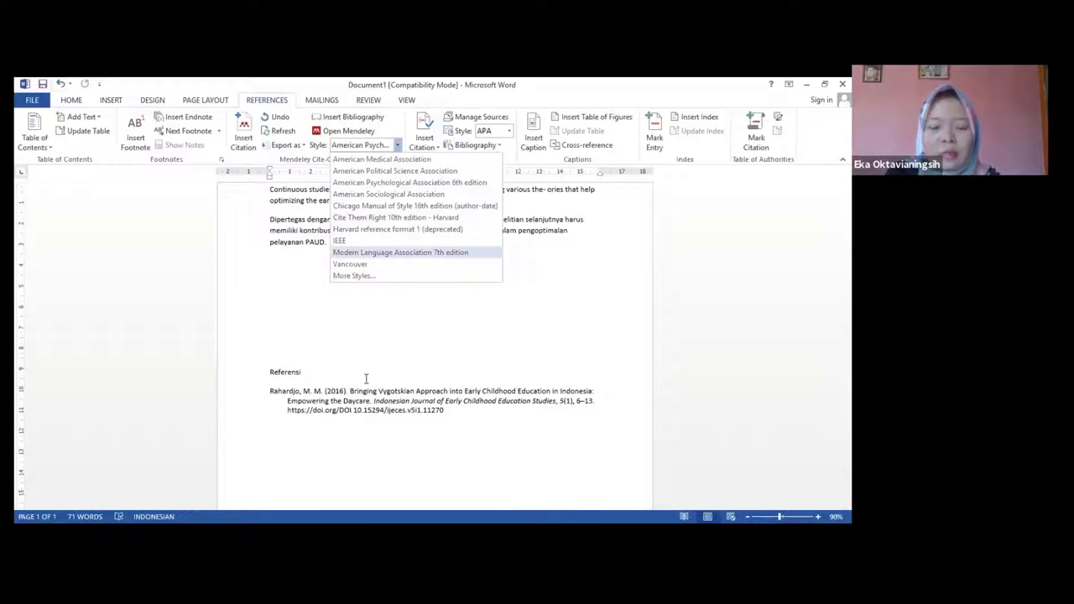
key("Return")
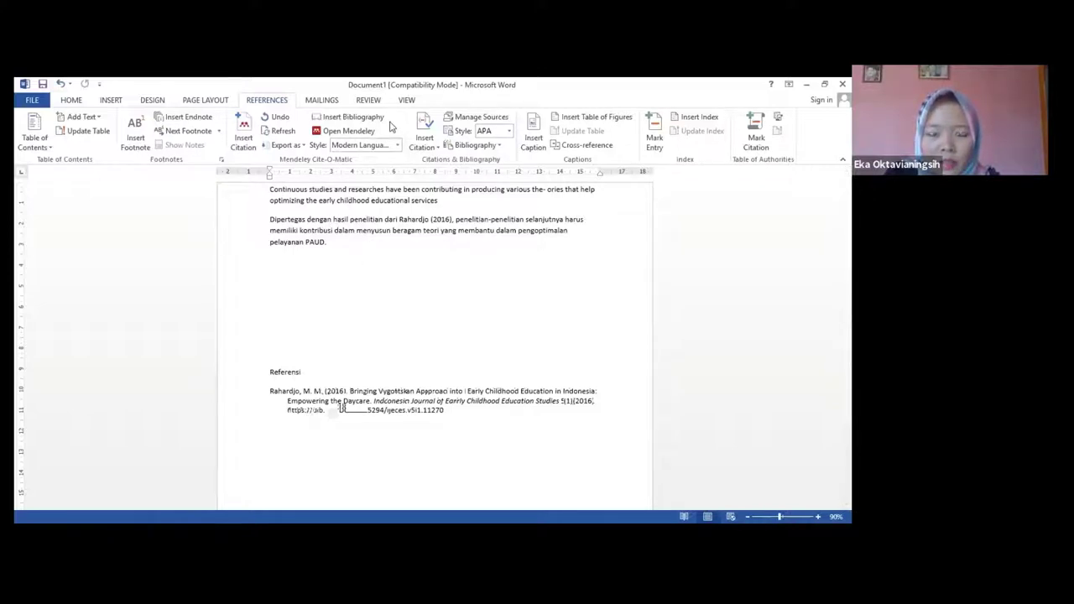
left_click(397, 145)
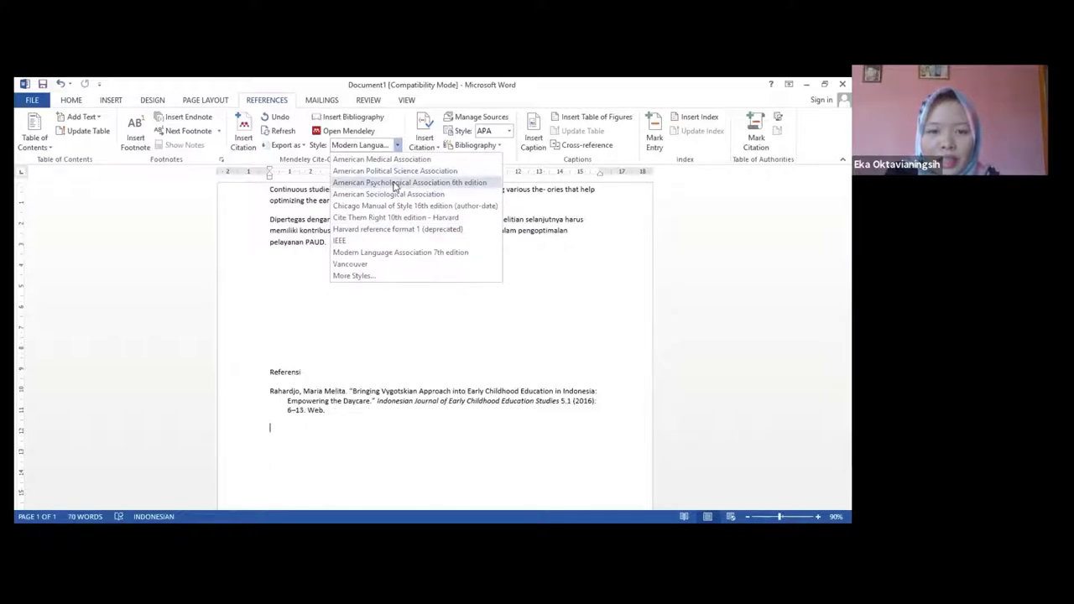
left_click(394, 182)
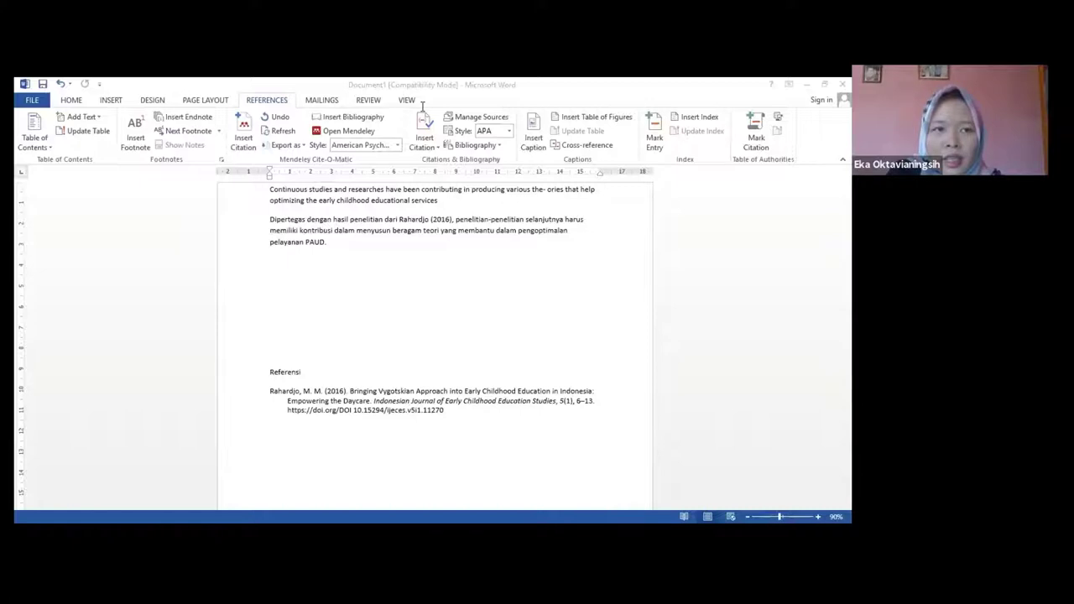
- Switch to Chrome and open Google Scholar
key("alt+Tab")
left_click(142, 112)
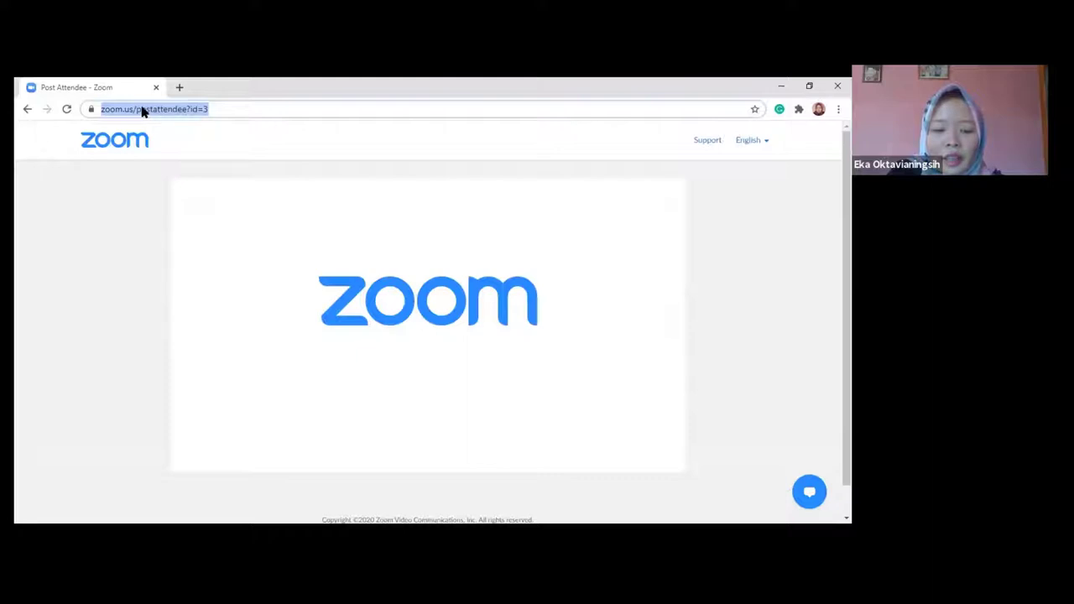
type("goo")
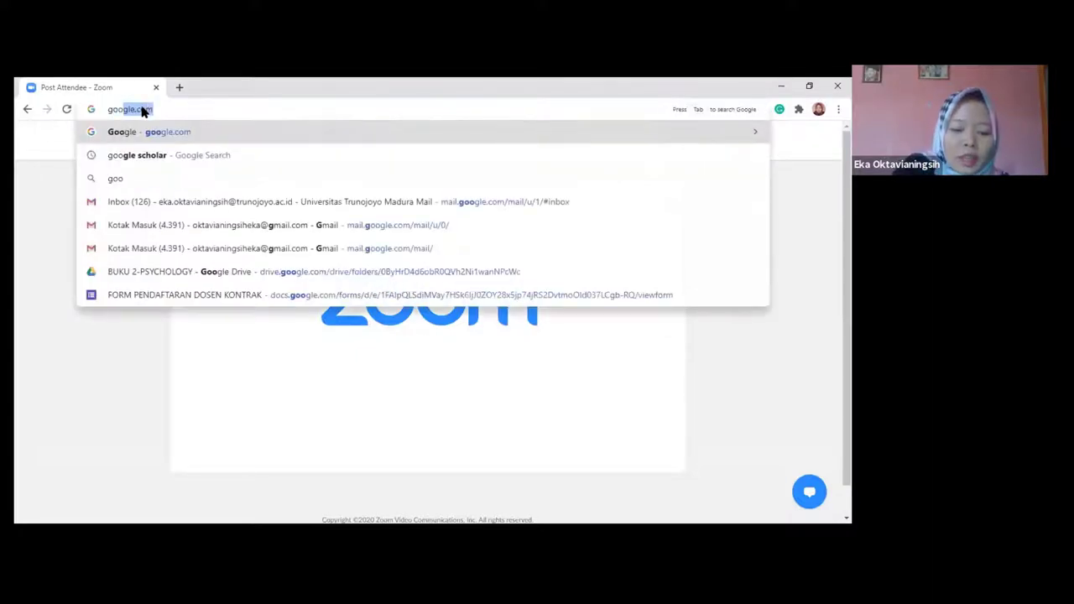
type("gle schol")
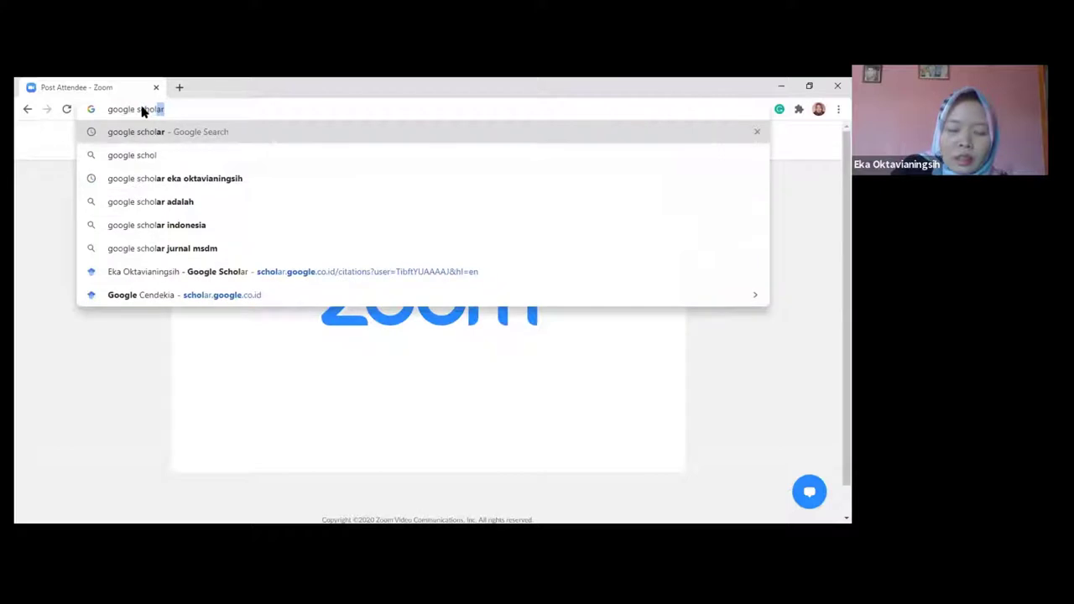
key("Return")
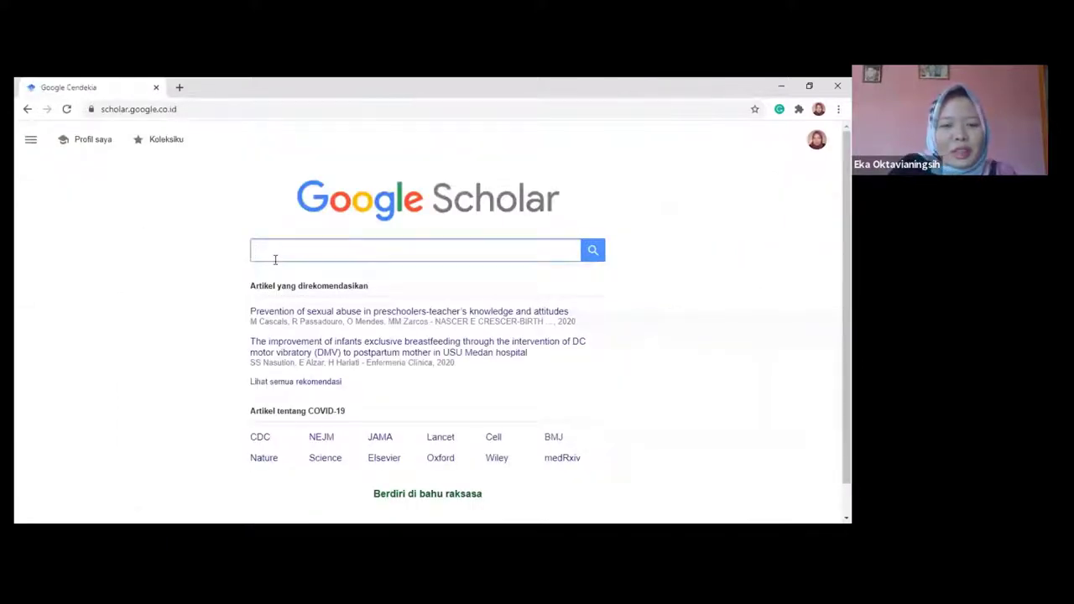
- Search Google Scholar by the author's name and download the RefMan citation of "Teachers' Knowledge and Belief for Educating Sexuality for Kindergarten Students"
type("eka")
key("Down")
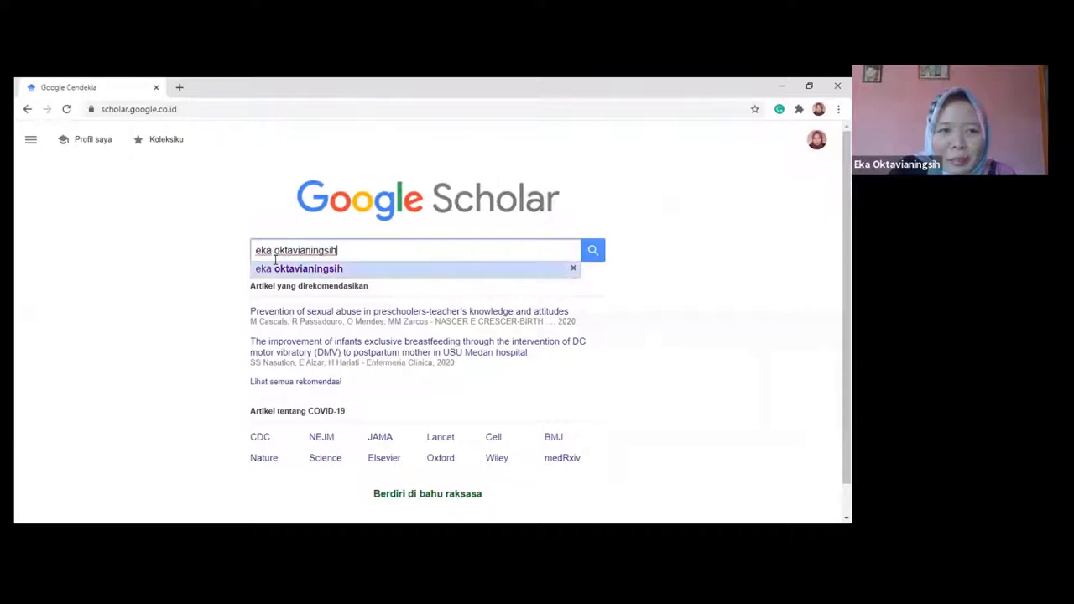
key("Return")
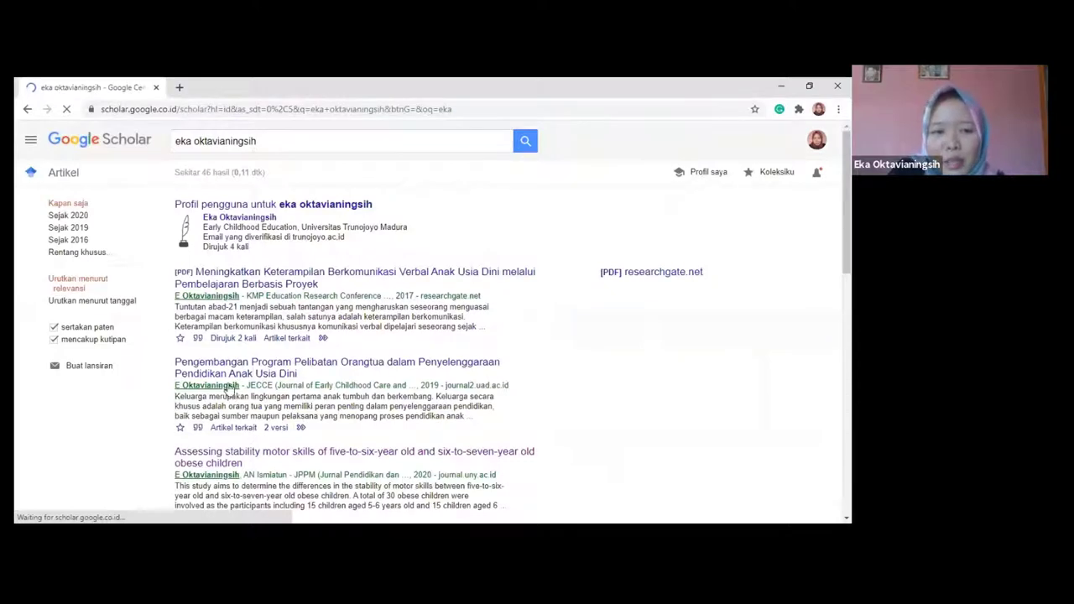
scroll(329, 281, "down", 2)
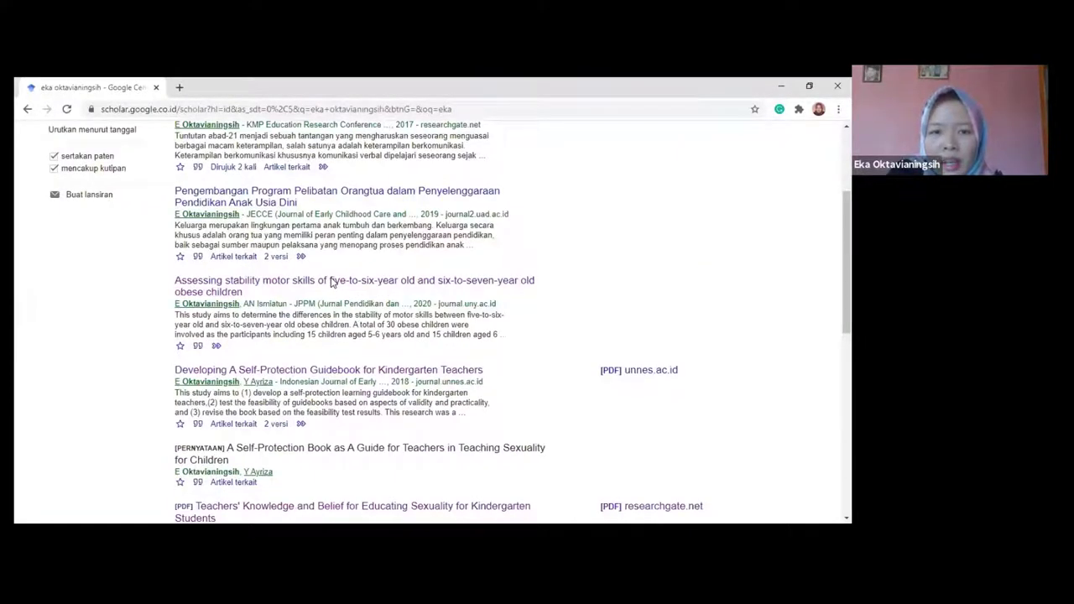
scroll(441, 282, "down", 3)
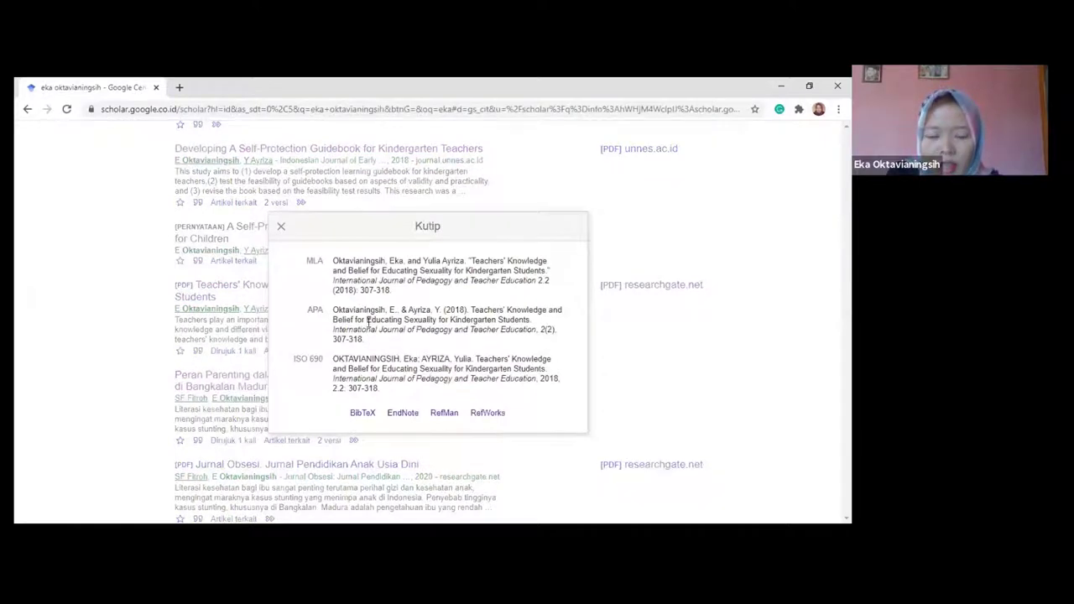
left_click(443, 414)
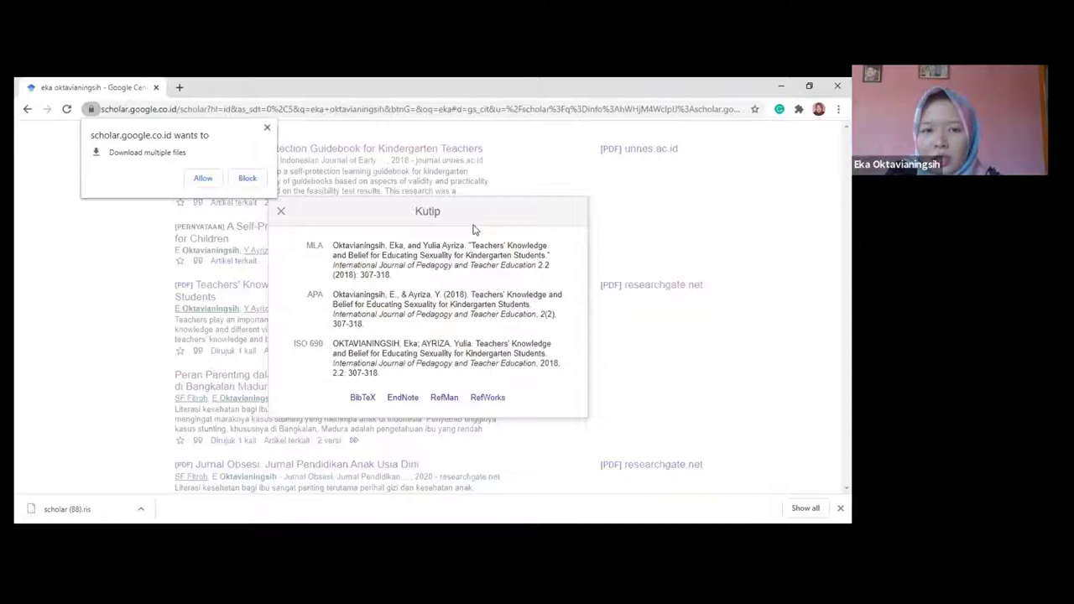
left_click(281, 212)
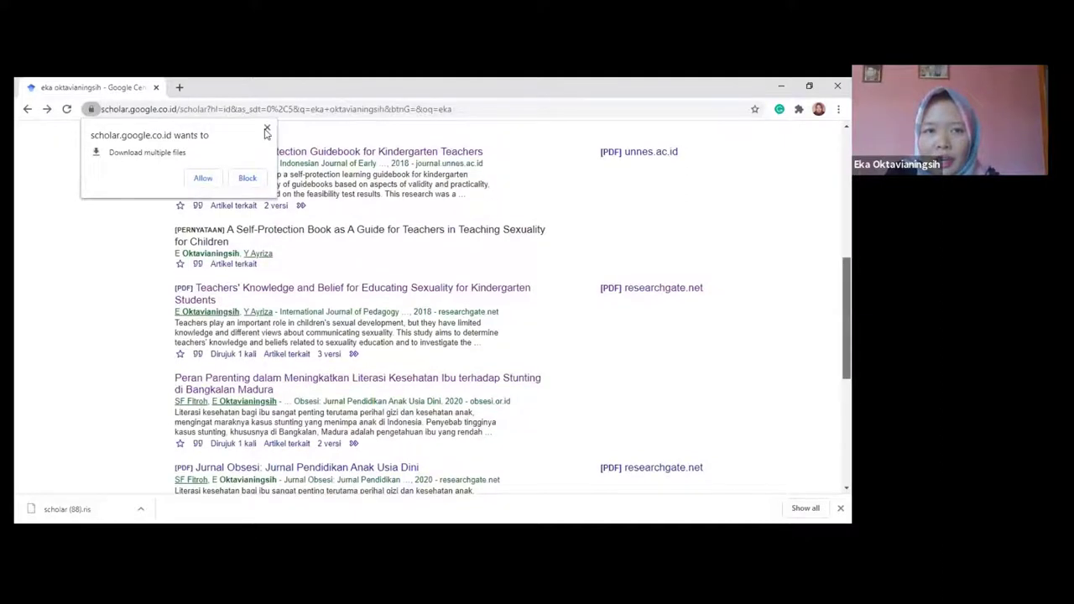
- Search Google Scholar by the name of the author of "Statistika untuk penelitian"
scroll(260, 139, "up", 2)
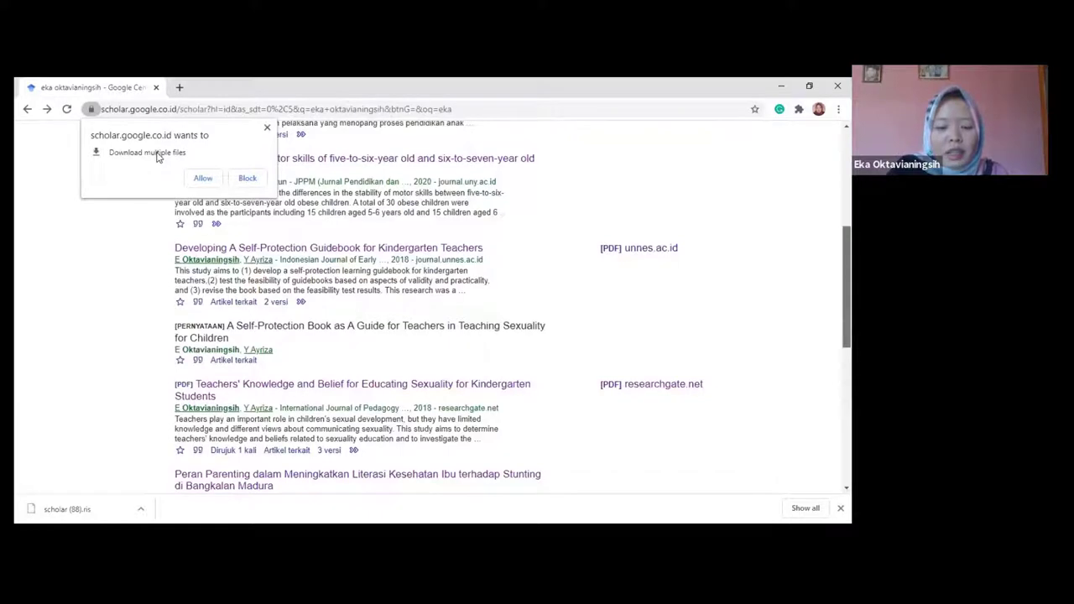
key("Home")
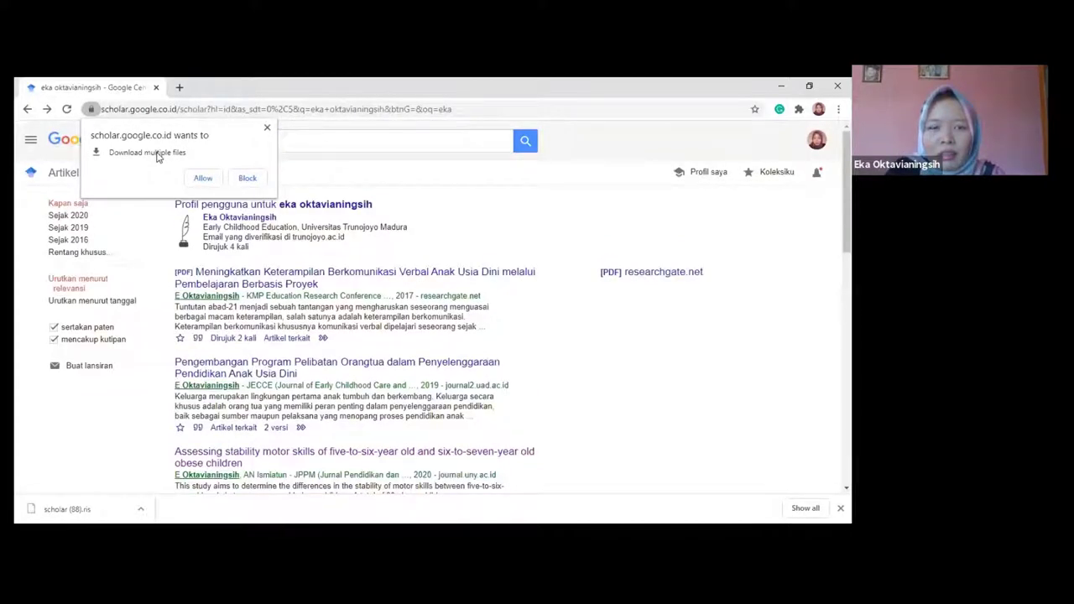
type("sugiyono")
key("Return")
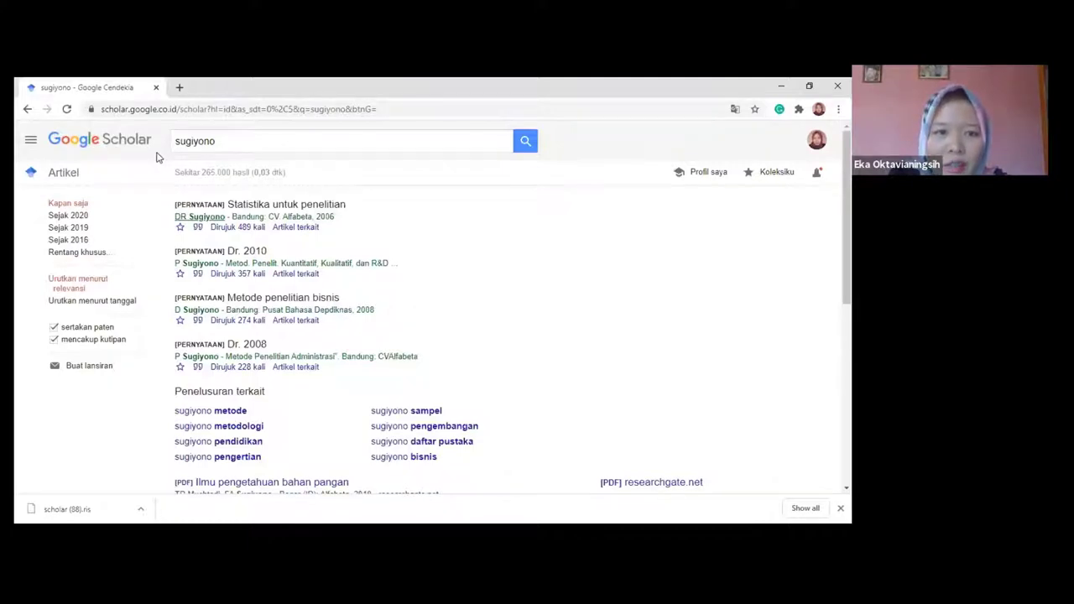
- Try to download the RefMan citations of "Statistika untuk penelitian" and "Metode penelitian bisnis"
scroll(156, 157, "down", 1)
scroll(156, 156, "down", 1)
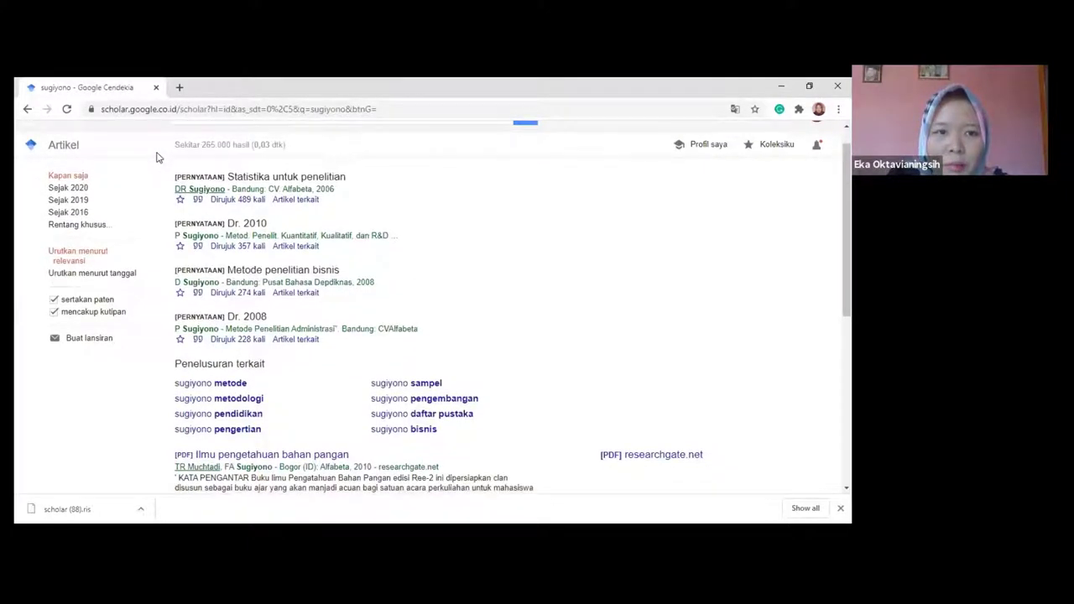
scroll(156, 157, "down", 1)
scroll(185, 193, "up", 1)
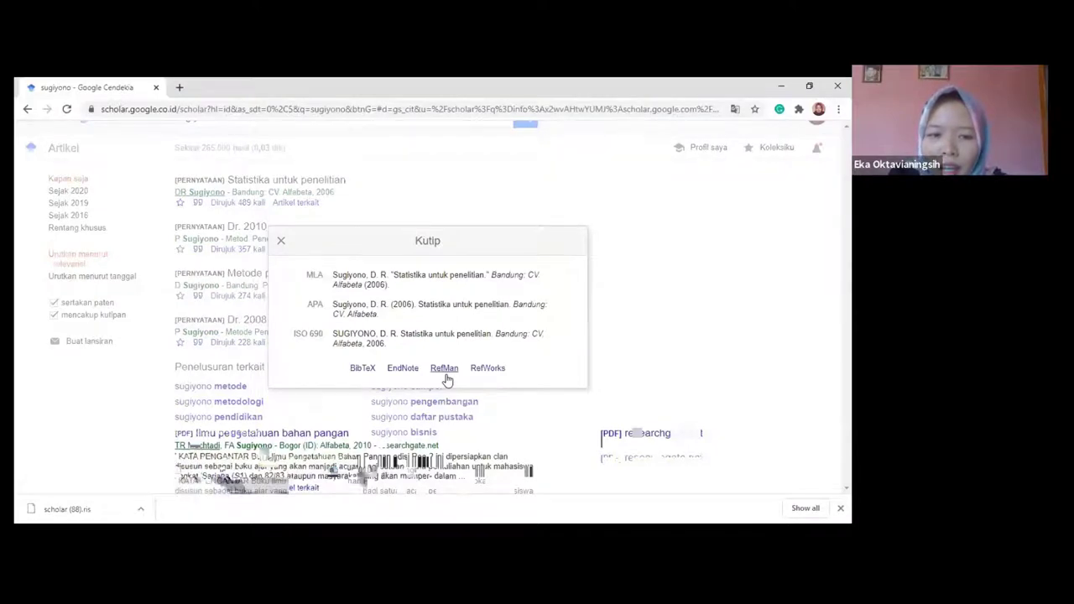
left_click(446, 375)
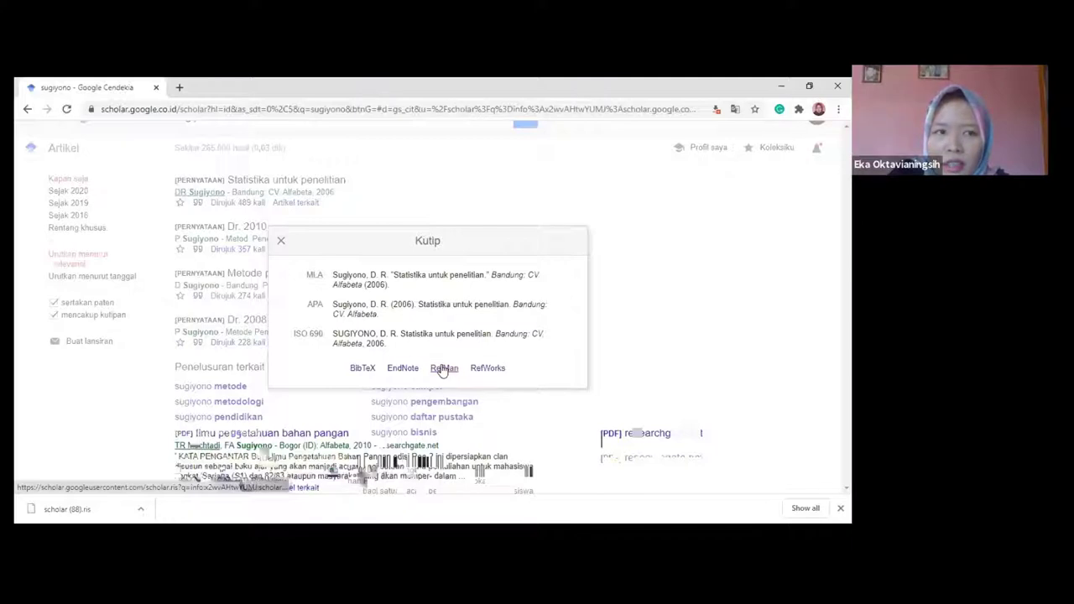
left_click(443, 369)
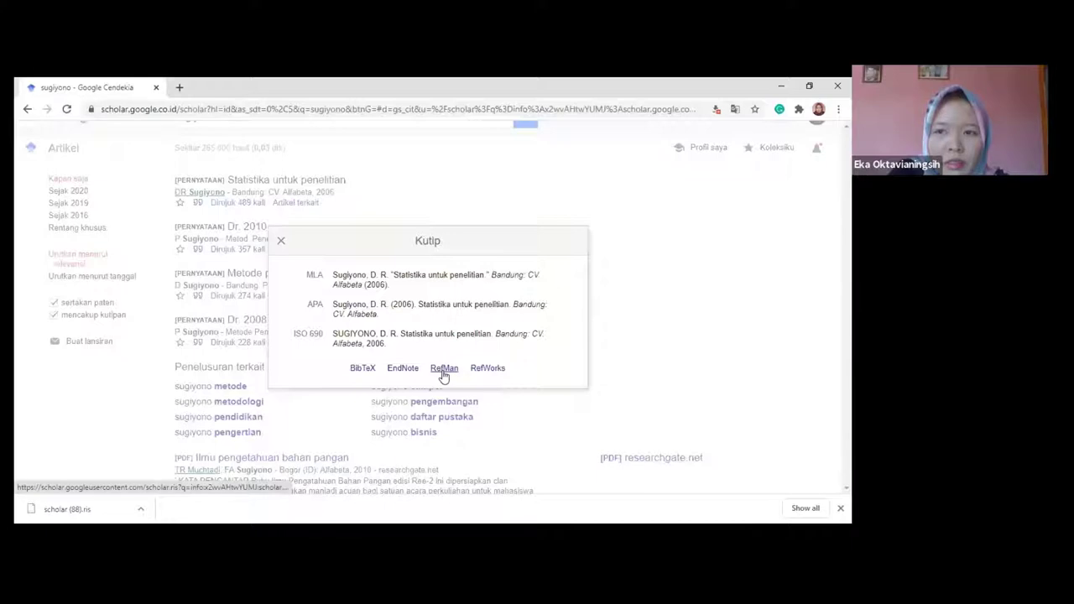
left_click(443, 369)
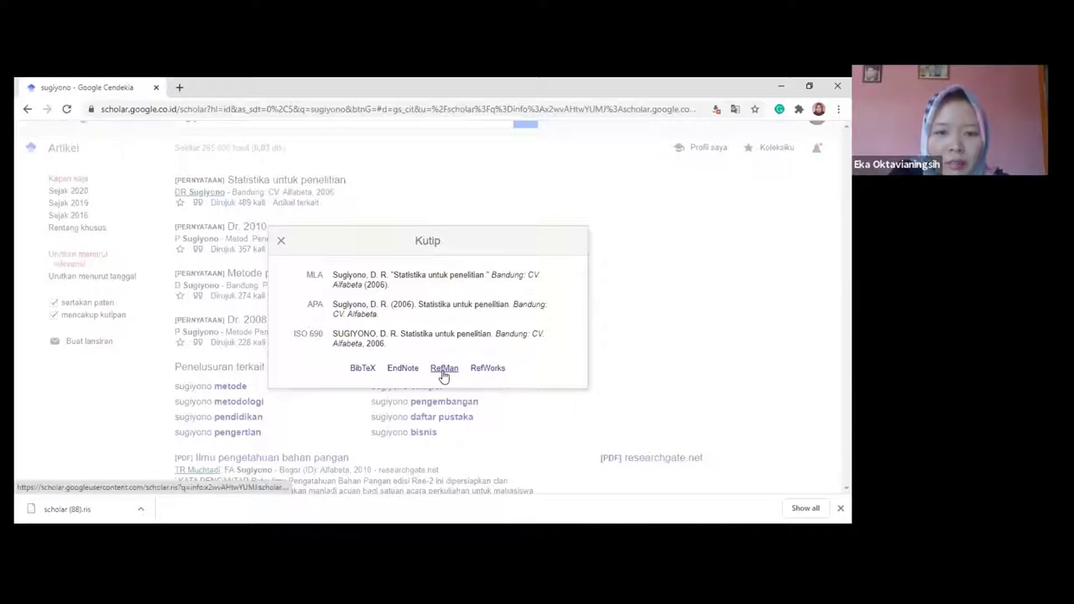
left_click(443, 369)
left_click(444, 369)
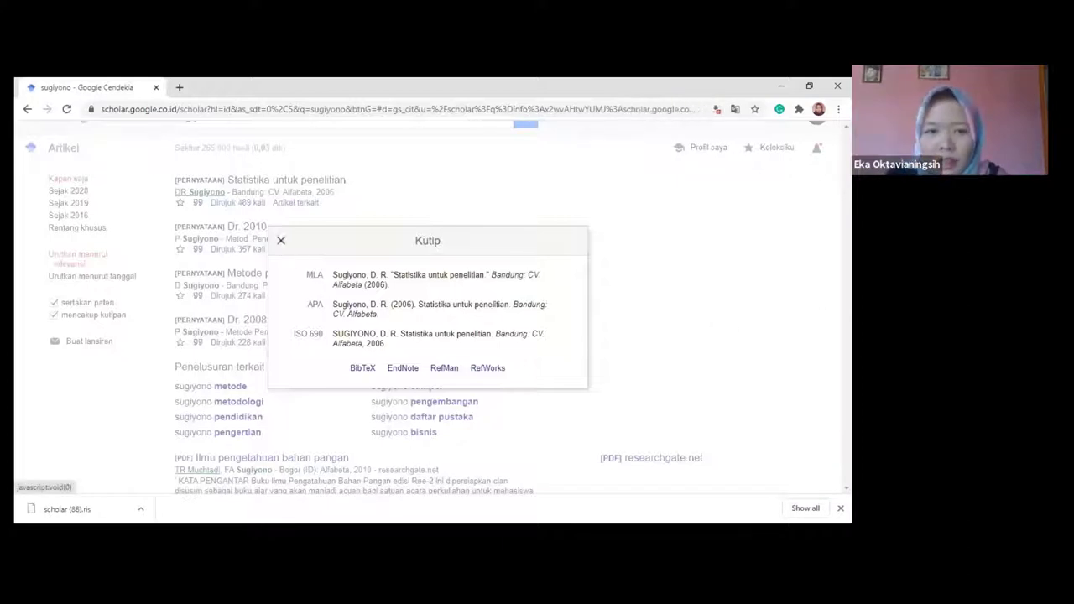
left_click(195, 343)
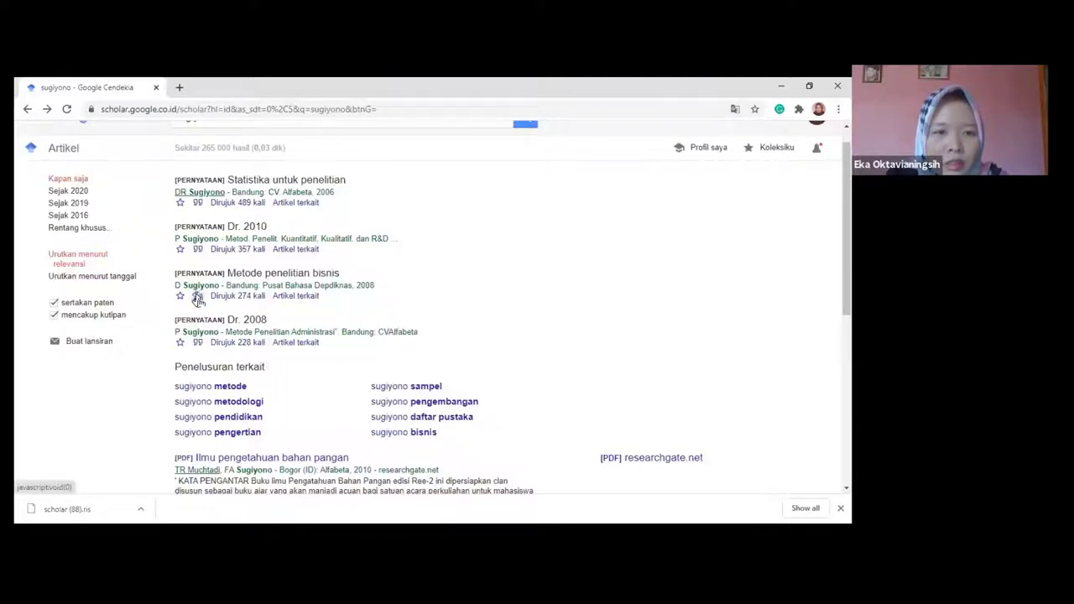
left_click(442, 369)
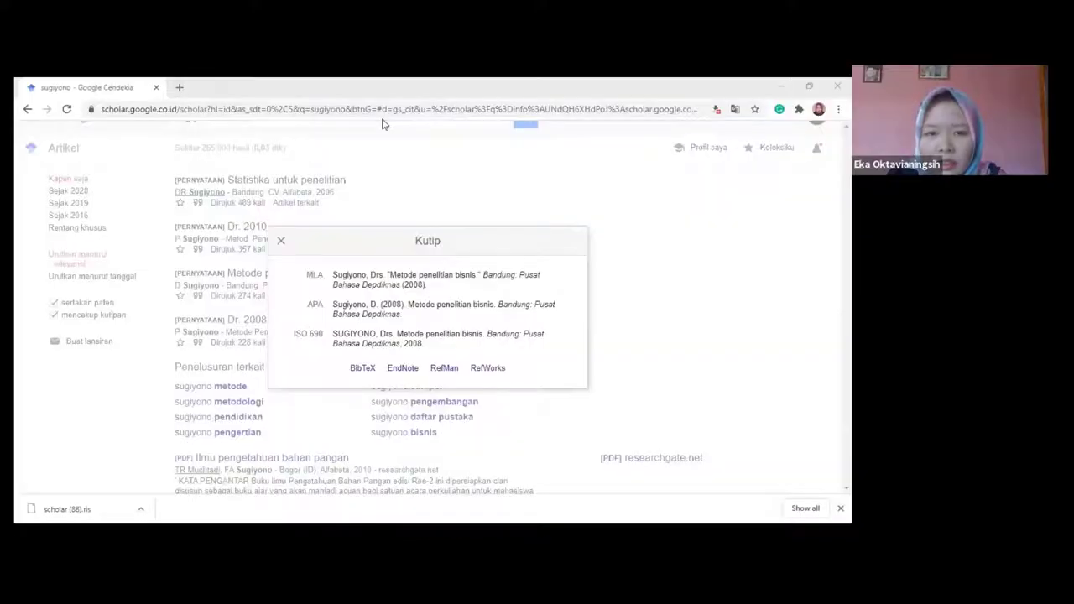
- Switch to Mendeley Desktop and import the RIS file scholar (88).ris from Downloads into the PARENTING folder
key("alt+Tab")
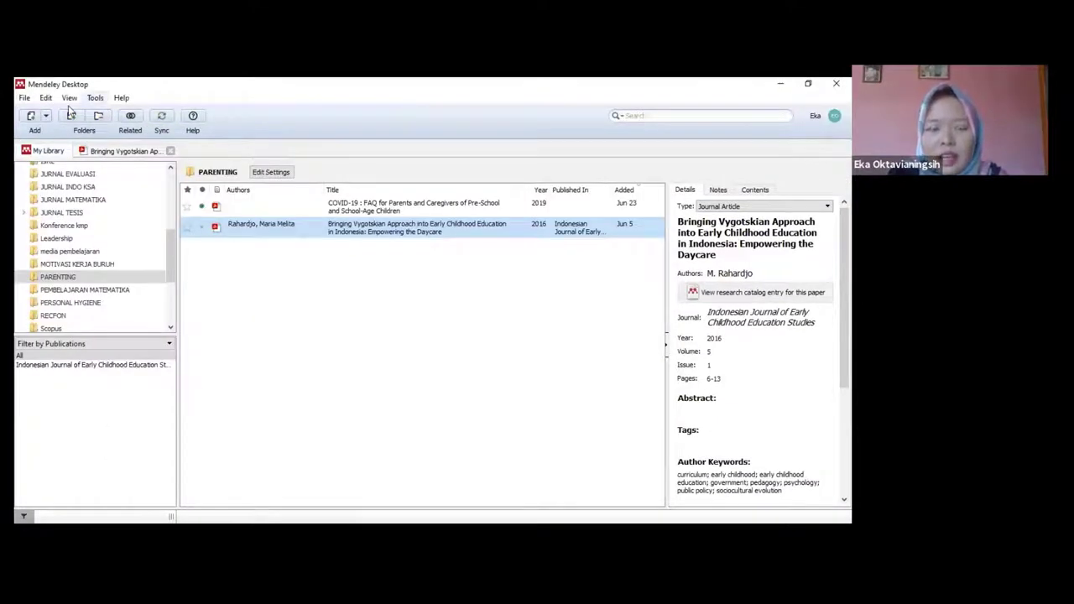
left_click(25, 98)
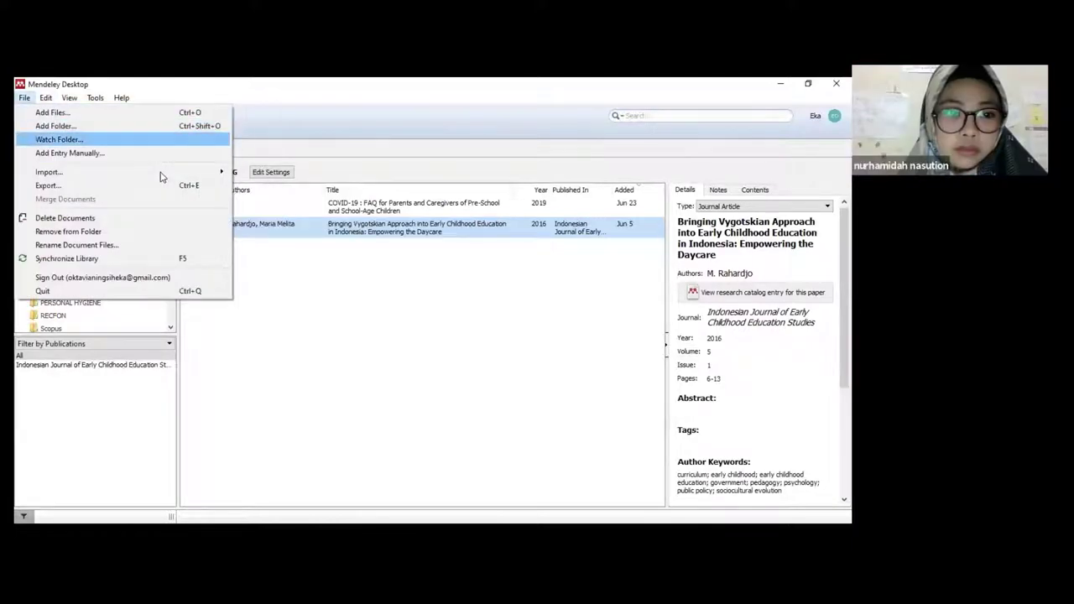
mouse_move(164, 172)
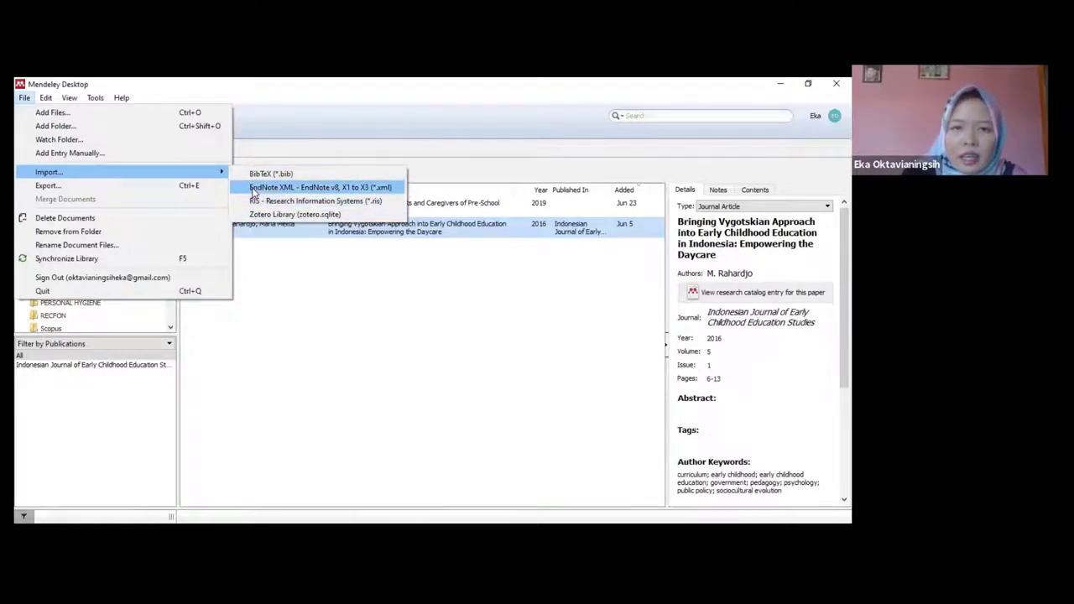
left_click(251, 202)
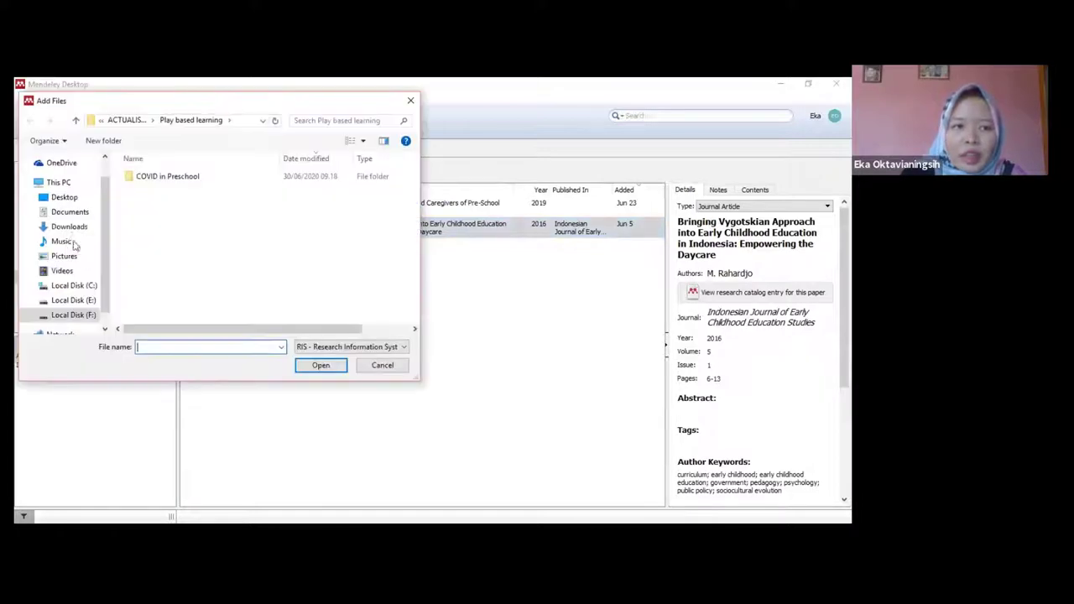
left_click(70, 227)
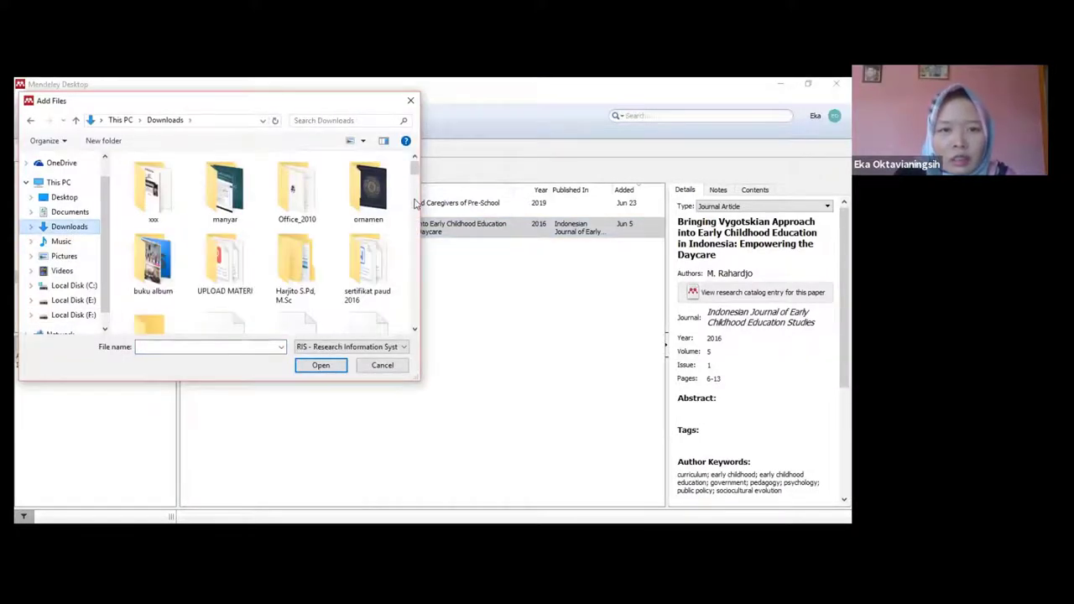
scroll(420, 183, "down", 10)
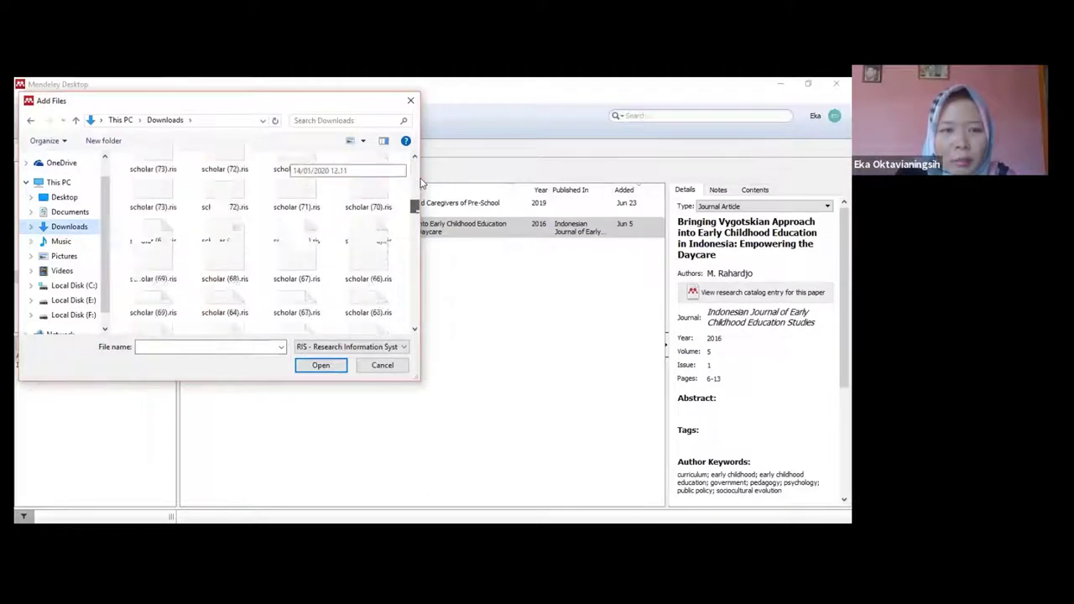
left_click(229, 172)
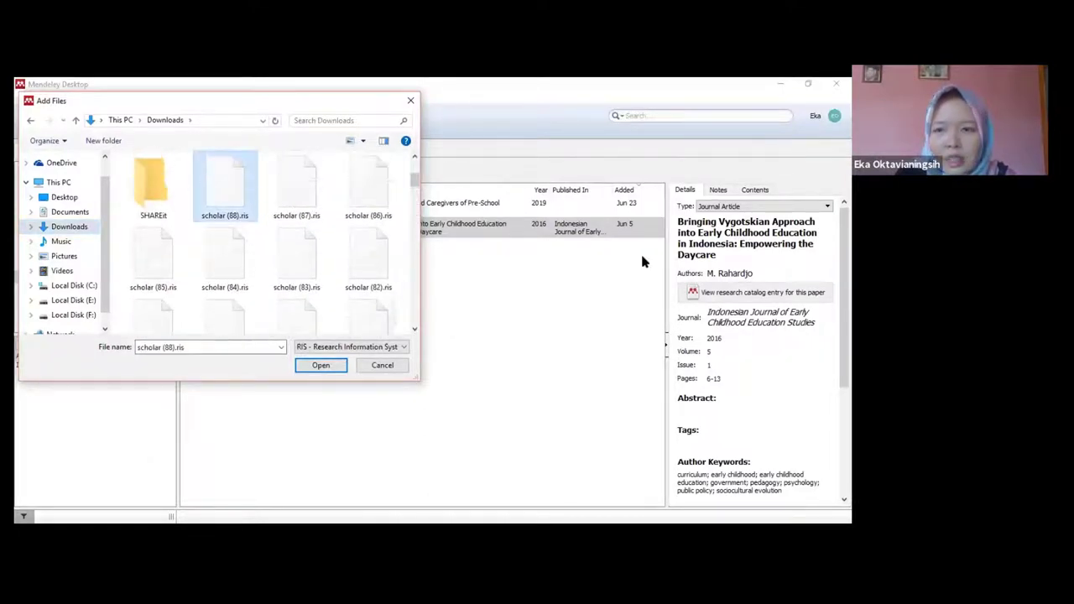
key("Return")
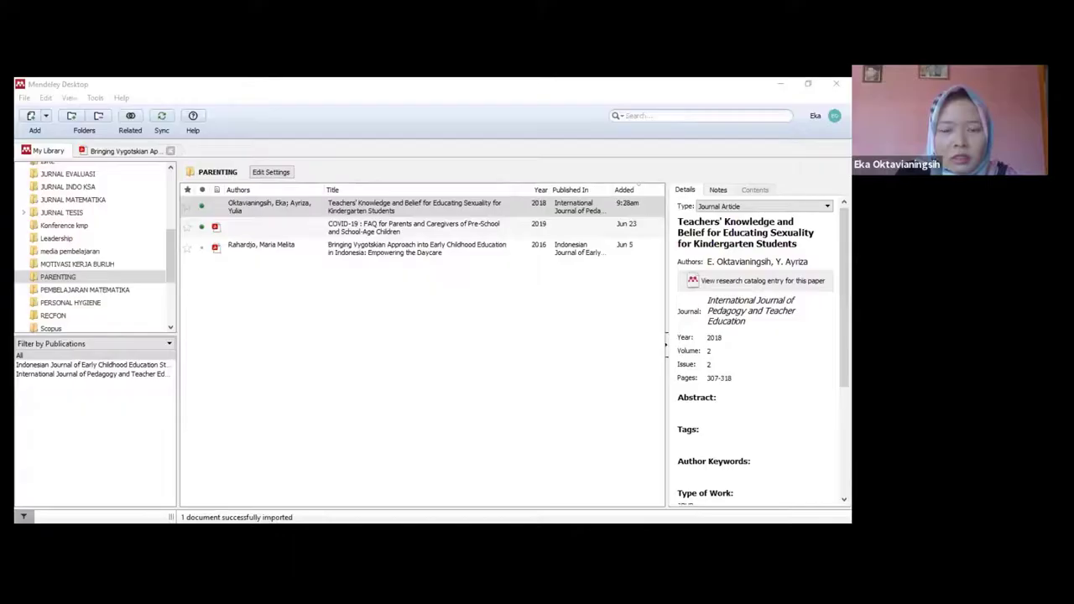
- Switch to Word, continue the paraphrase paragraph with "Tidak jauh berbeda dengan pendapat sebelumnya......" and start inserting a Mendeley citation after it
key("alt+Tab")
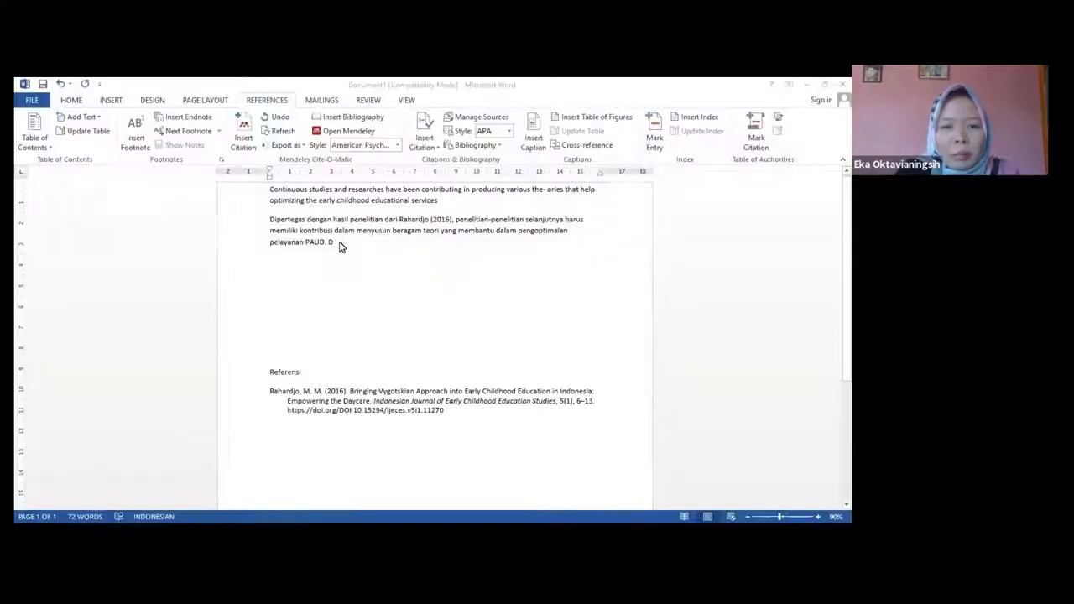
type("sisu")
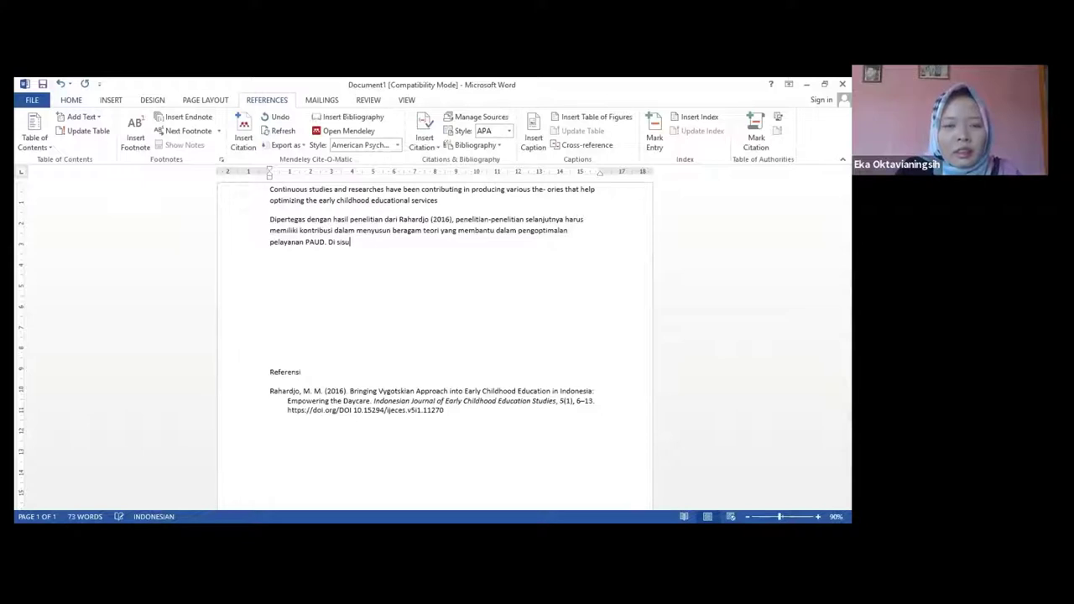
key("BackSpace")
key("BackSpace")
key("BackSpace")
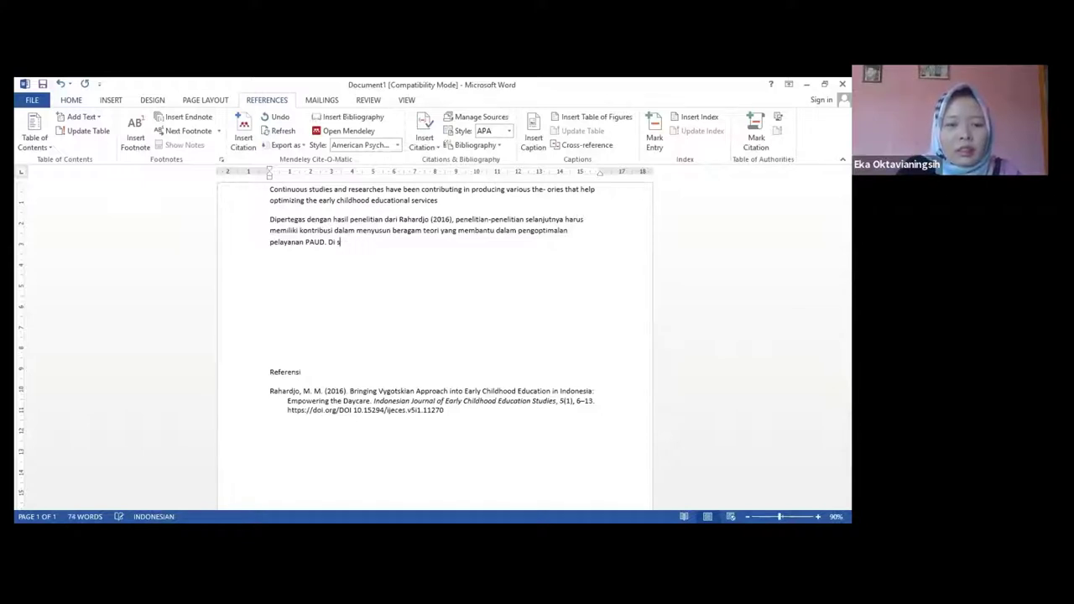
key("BackSpace")
key("BackSpace")
key("BackSpace")
key("BackSpace")
type("Tidak ja")
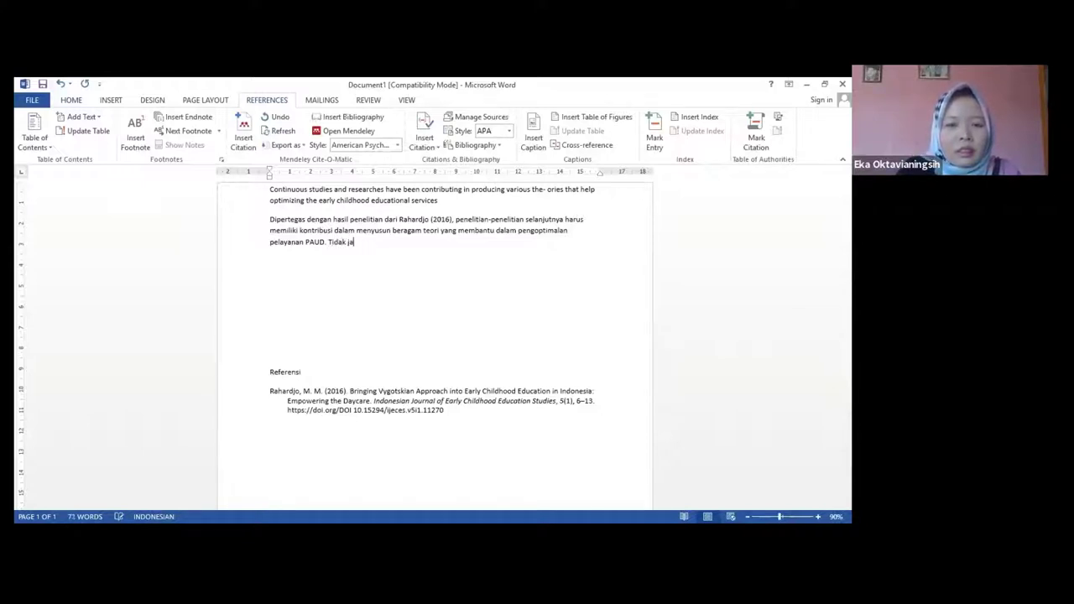
type("uh berbeda deng")
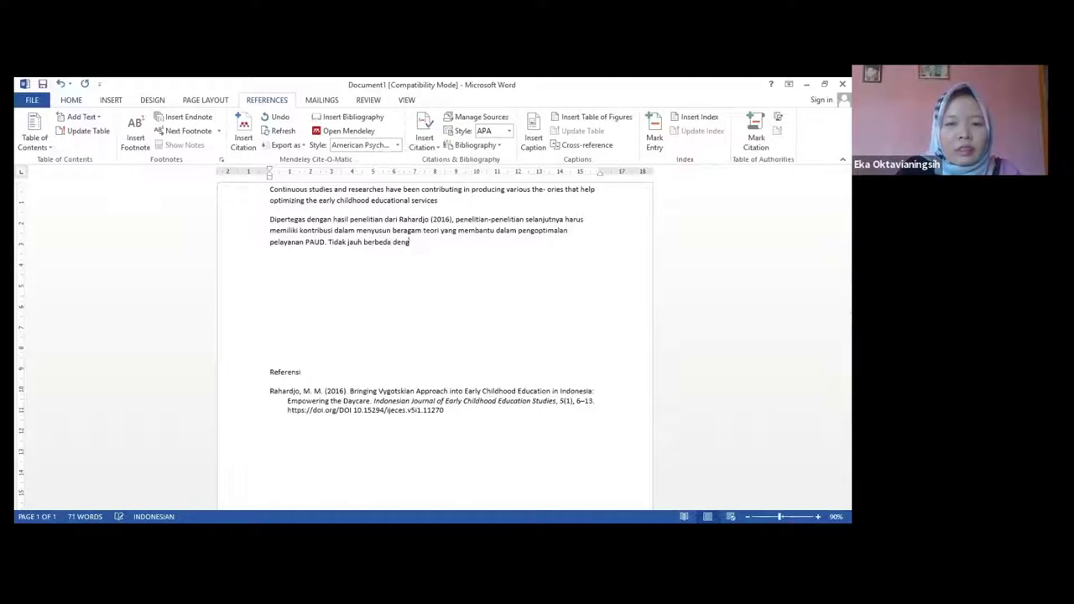
type("an pendapat sebe")
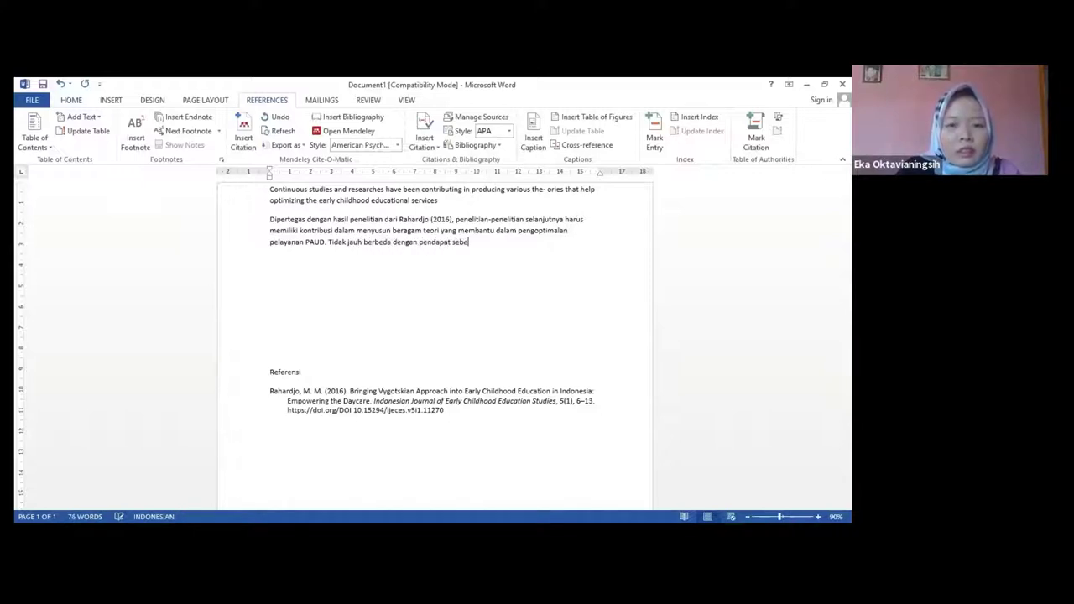
type("lumnya......")
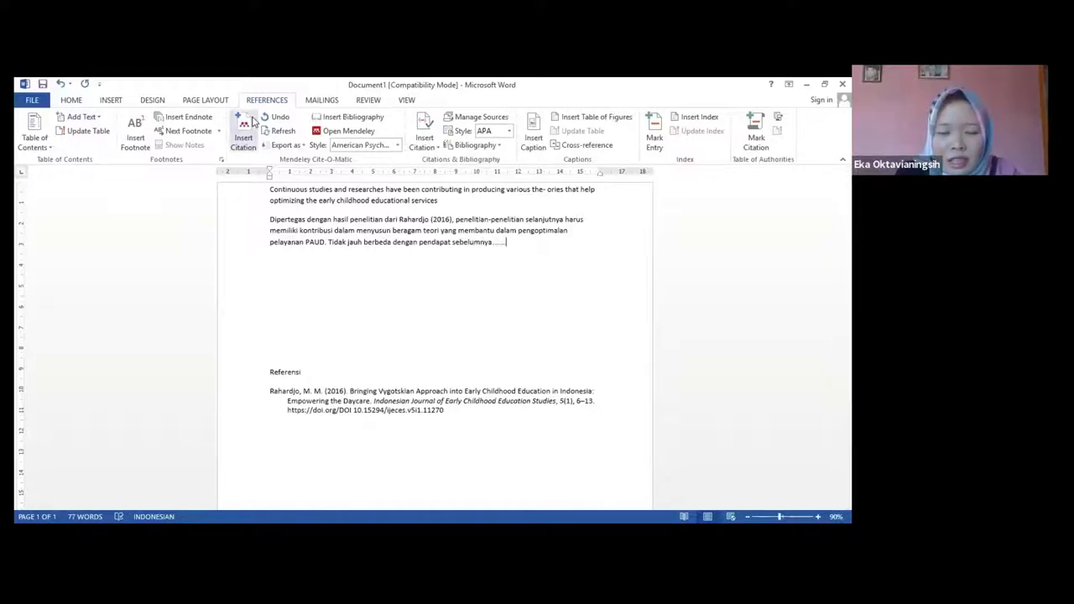
left_click(246, 132)
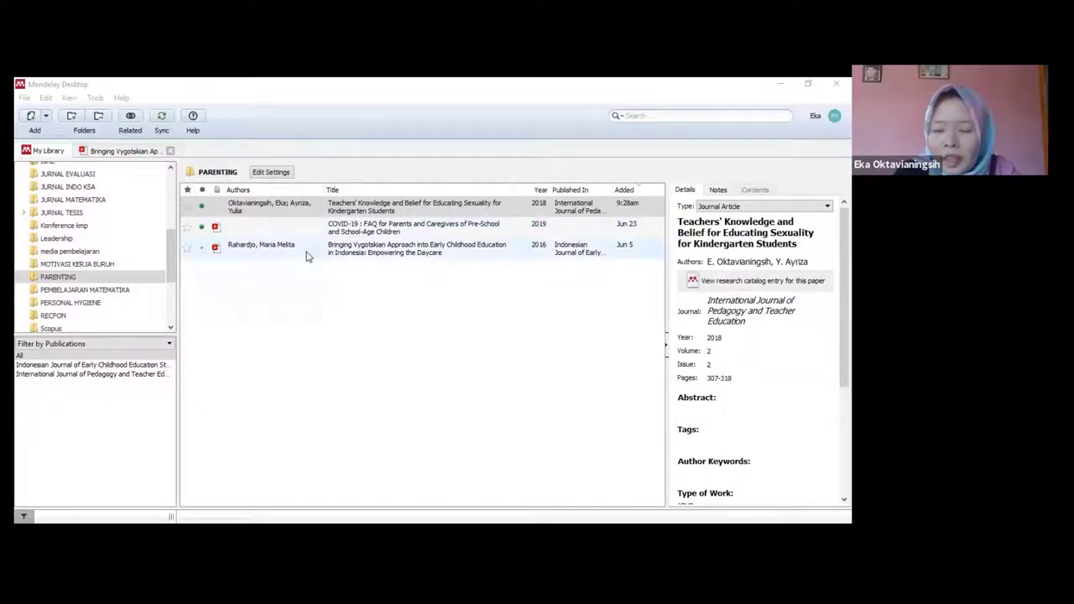
- In Mendeley, open the "Bringing Vygotskian Approach" paper and highlight the Conclusion text from "Continuous studies and researches" to "early childhood" in yellow
double_click(306, 256)
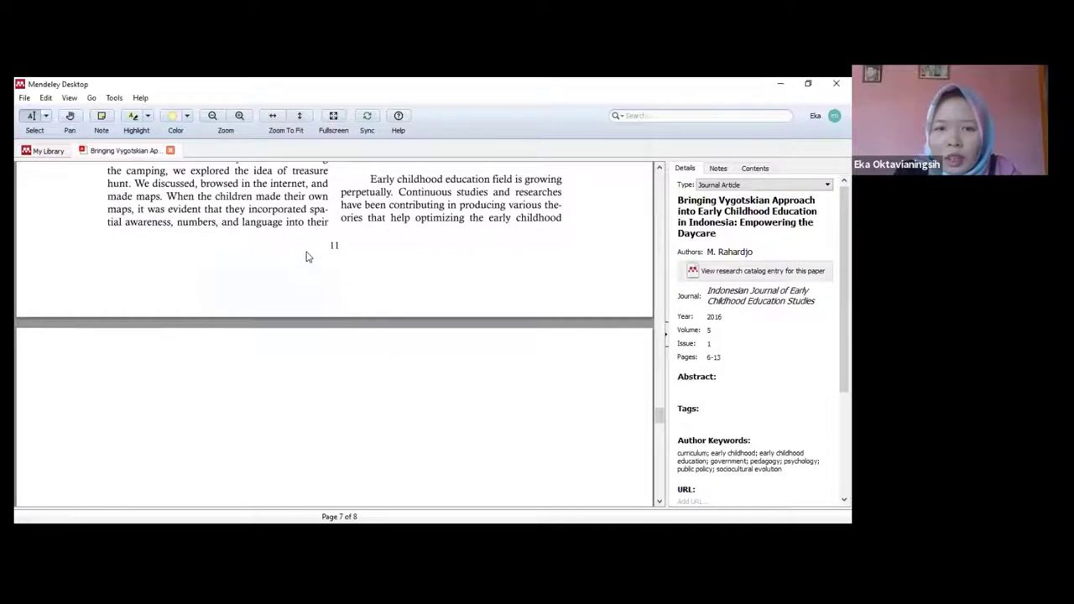
scroll(515, 300, "up", 1)
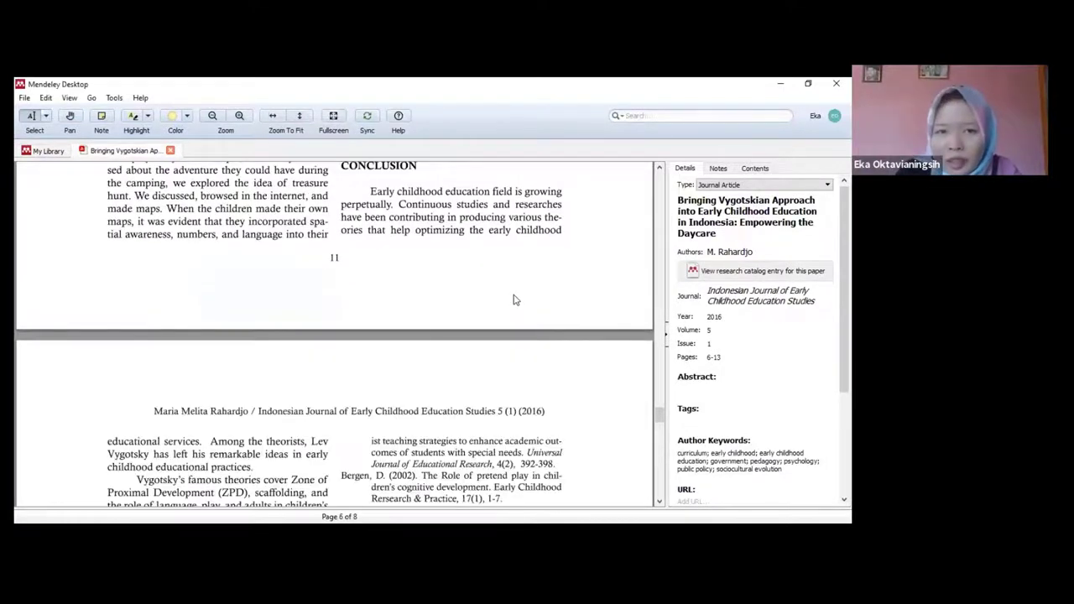
scroll(515, 300, "up", 2)
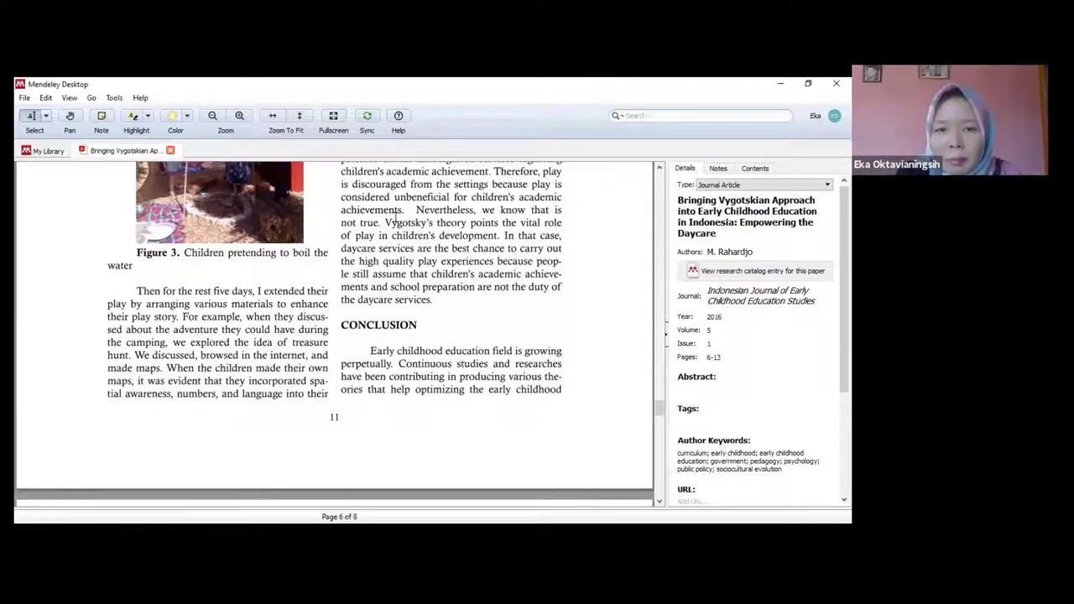
scroll(400, 217, "down", 1)
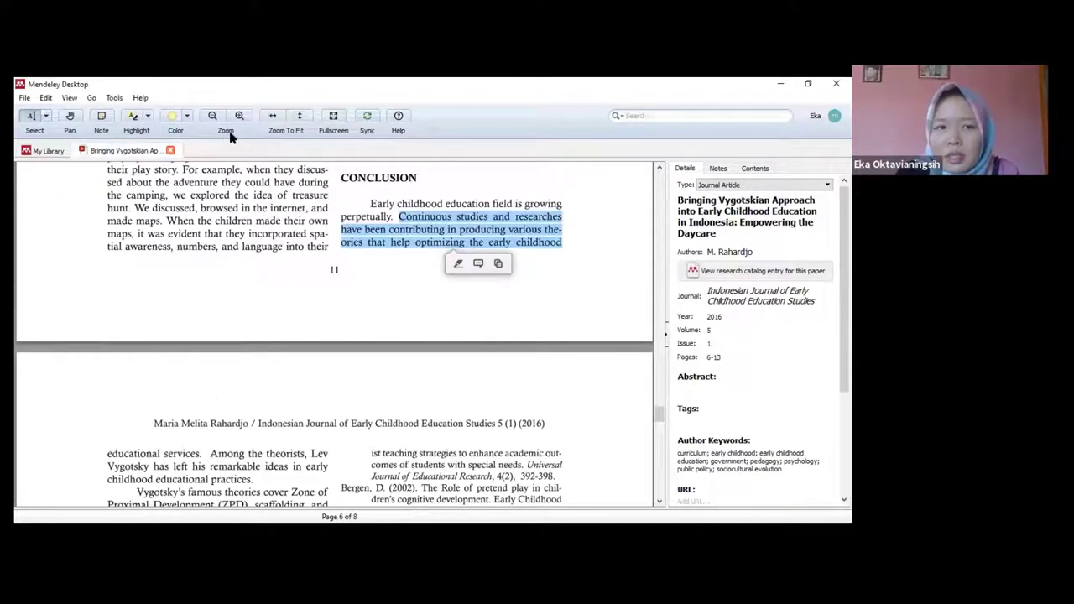
left_click(174, 117)
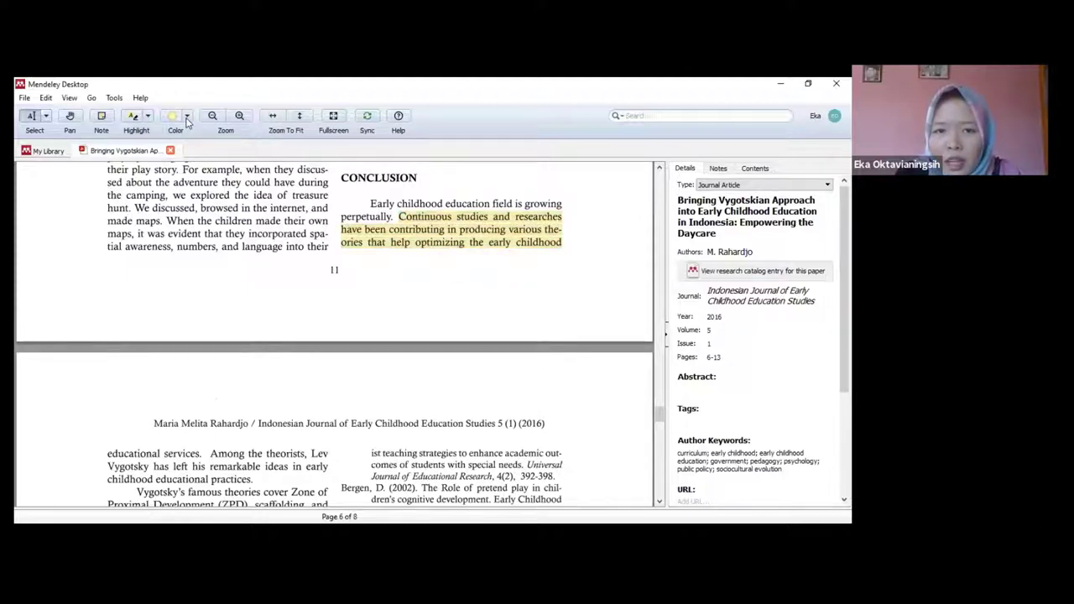
- Attach the note "paragraf 2 pada pendahuluan...." to the highlighted Conclusion text and reopen it for viewing
left_click(187, 117)
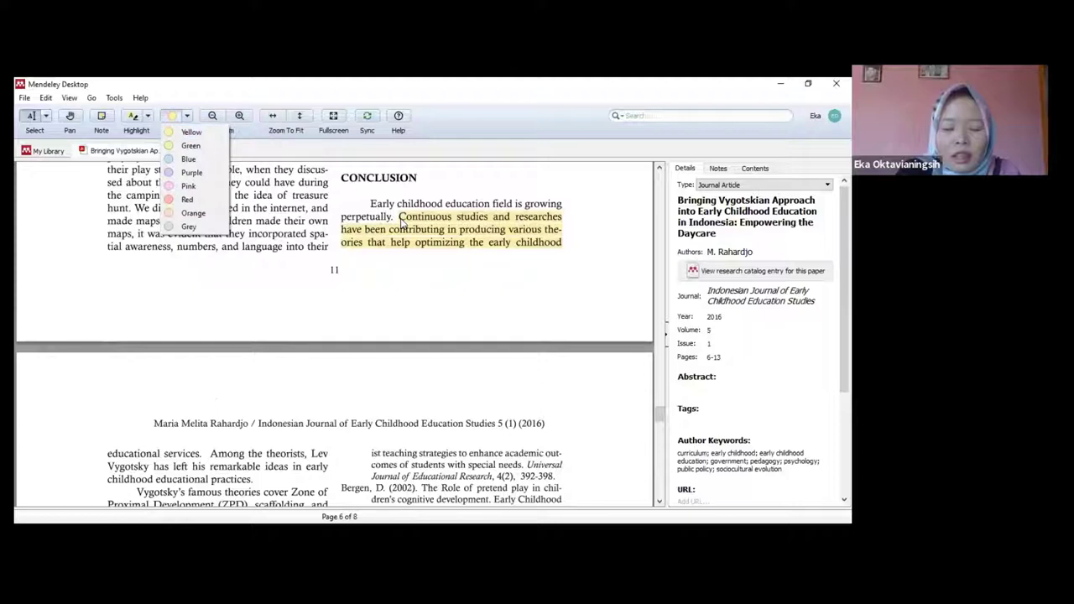
left_click(402, 221)
type("paragraf")
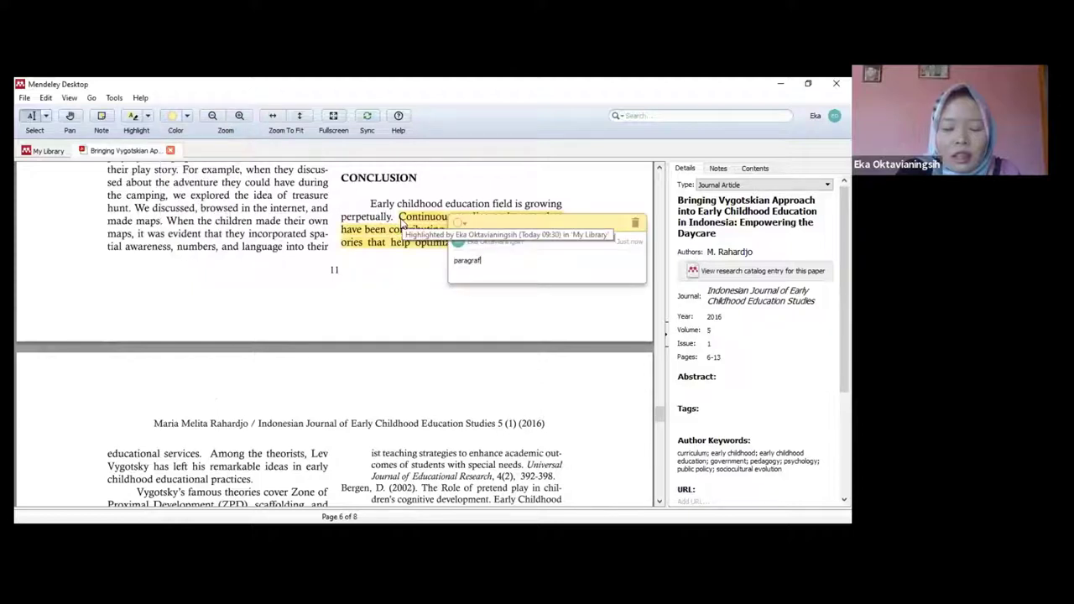
type(" 2")
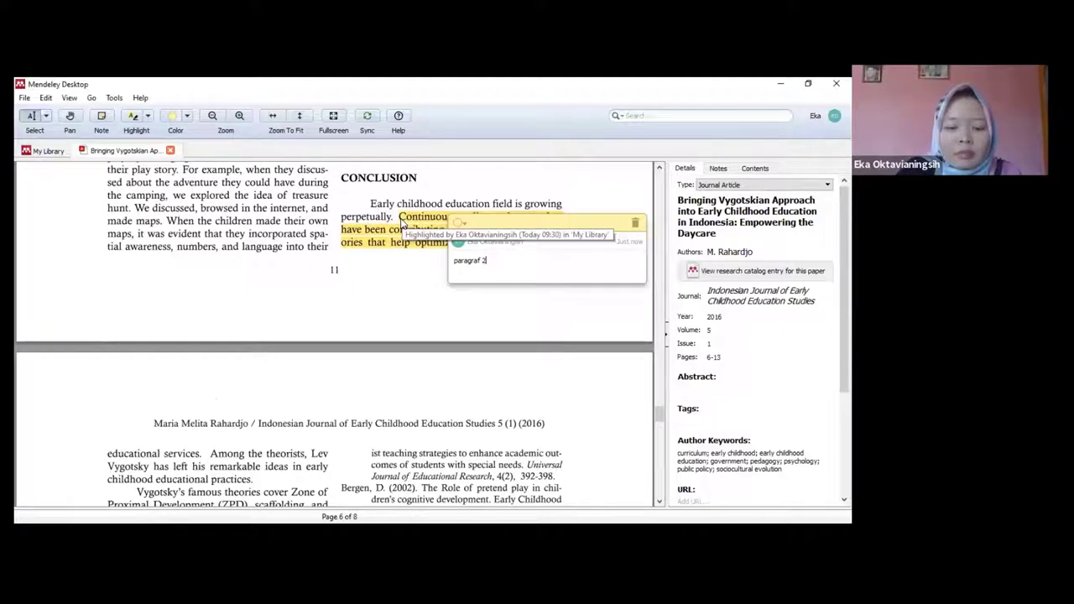
type(" pada pendahuluan....")
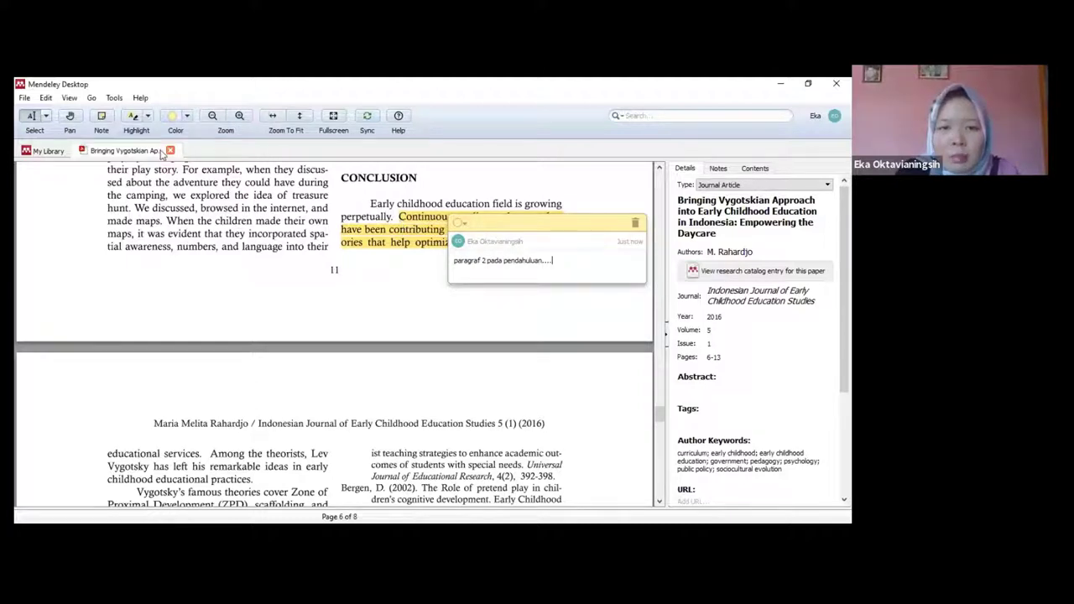
left_click(163, 153)
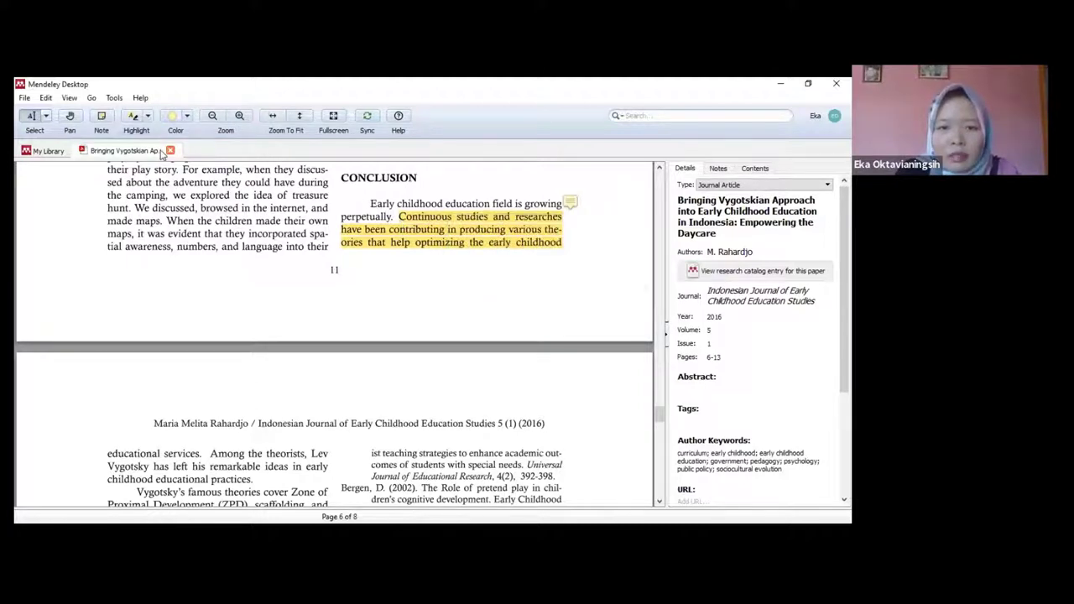
left_click(520, 249)
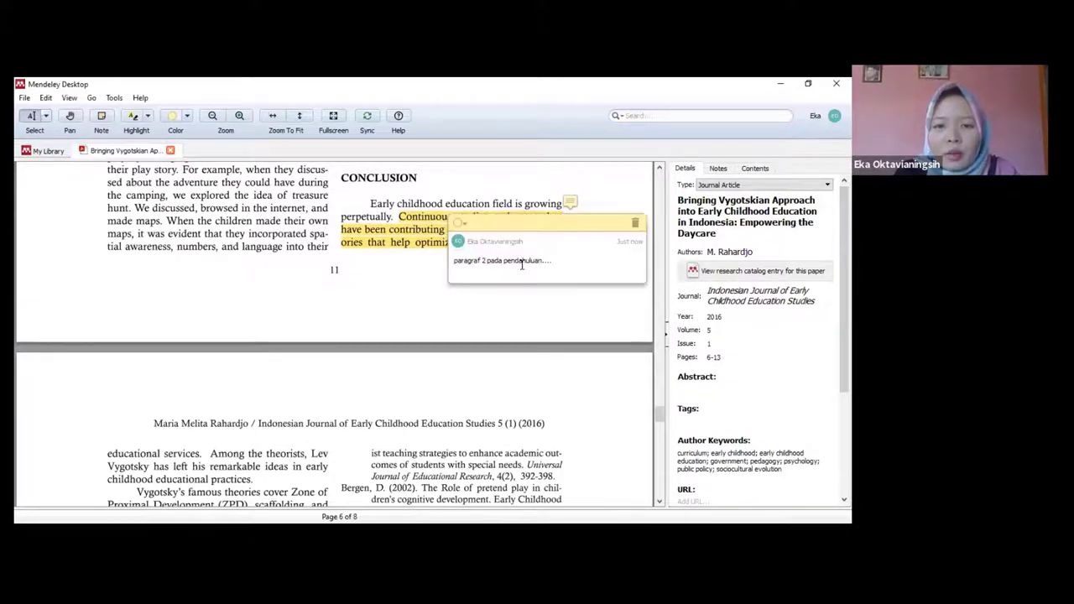
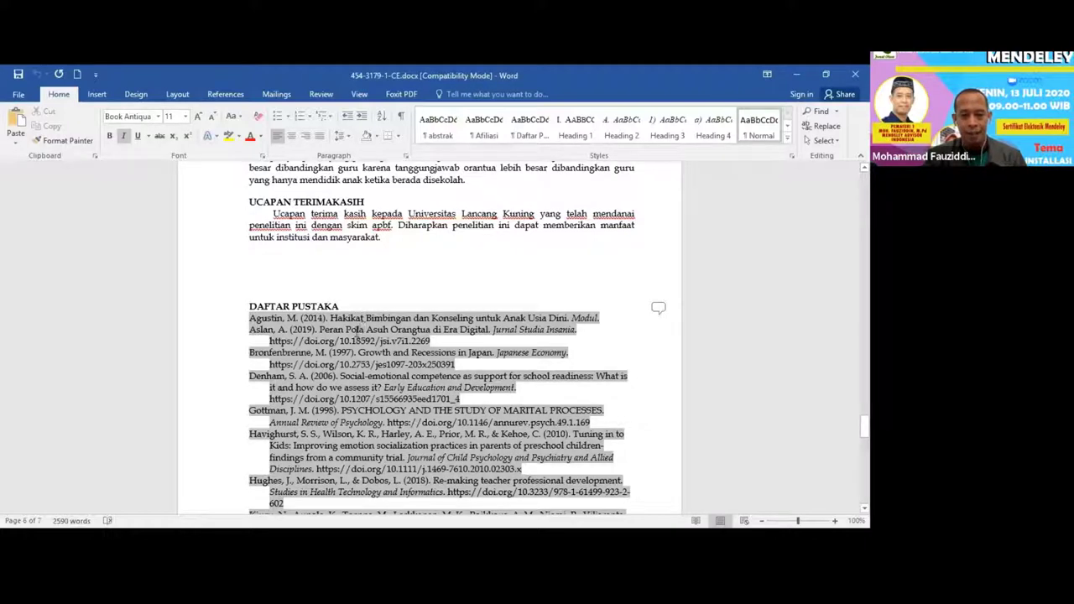
- Examine the entries of the DAFTAR PUSTAKA reference list in the Word document 454-3179-1-CE.docx
scroll(362, 331, "down", 1)
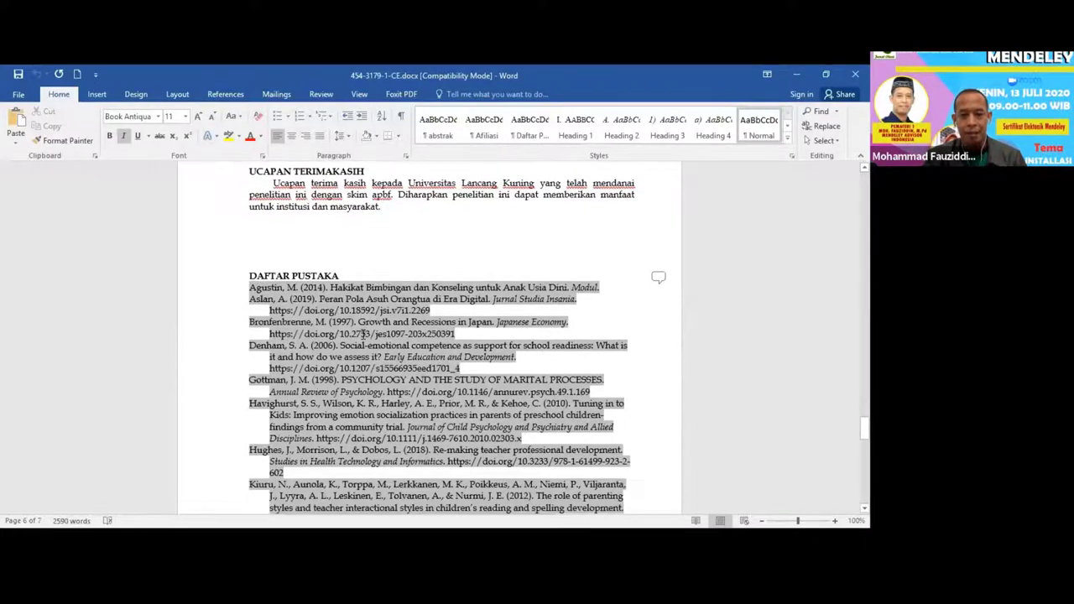
scroll(362, 333, "down", 2)
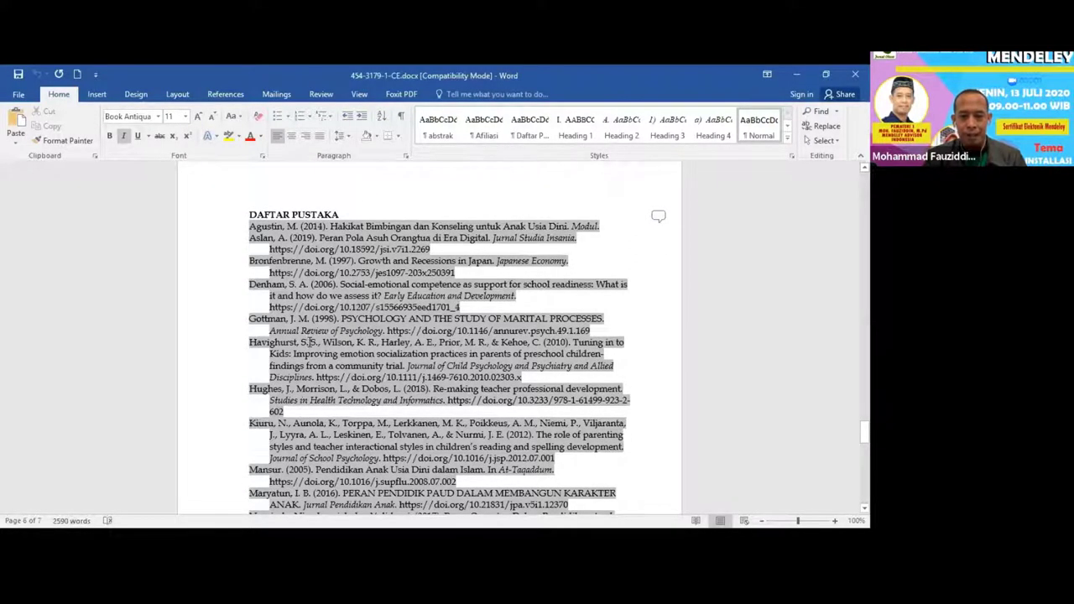
scroll(306, 349, "down", 1)
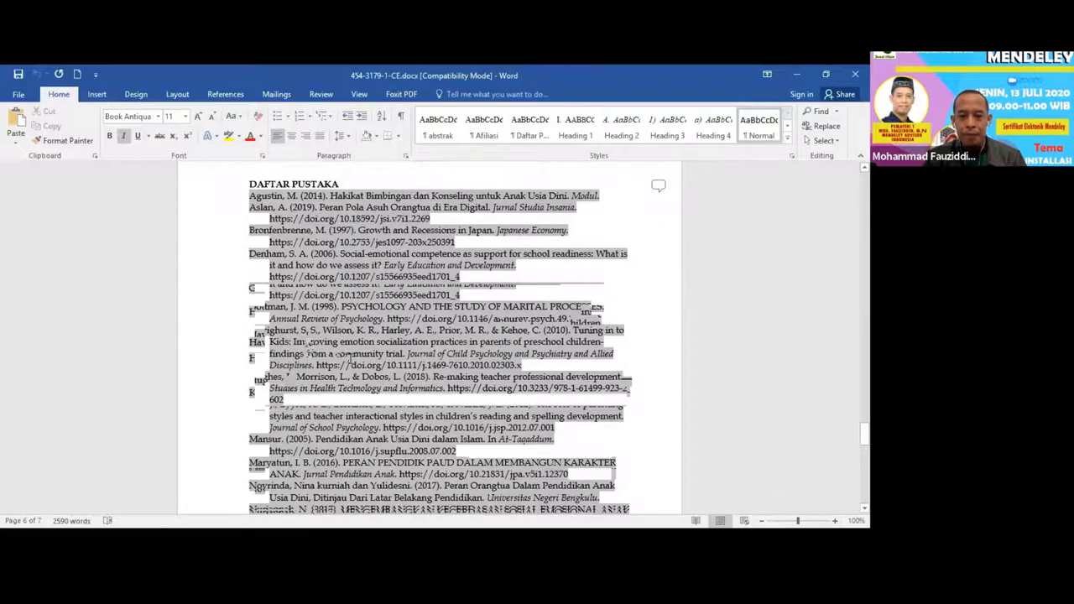
scroll(307, 352, "down", 1)
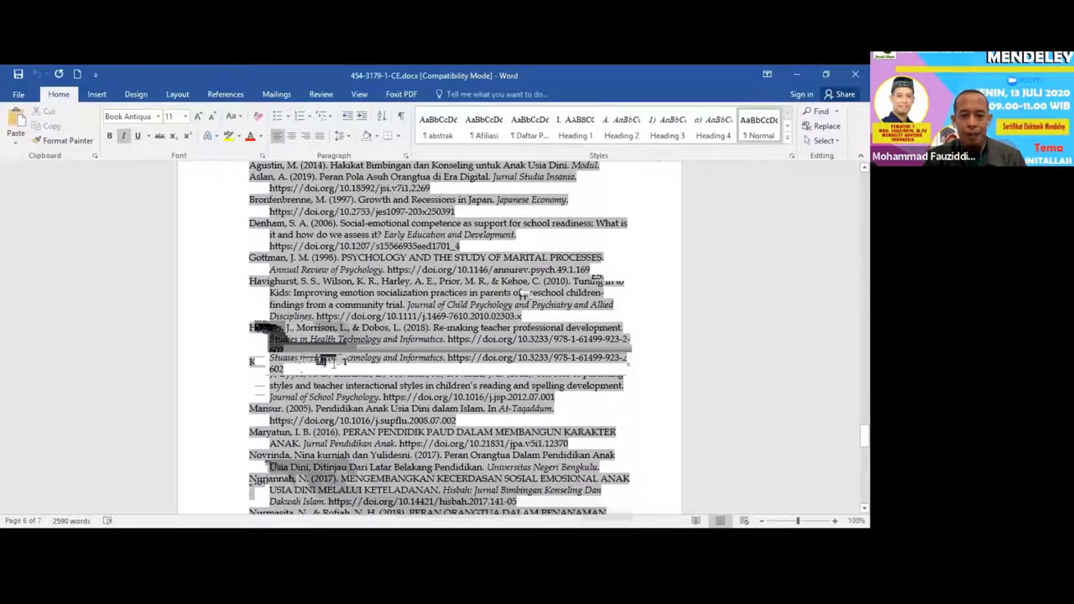
scroll(322, 378, "down", 2)
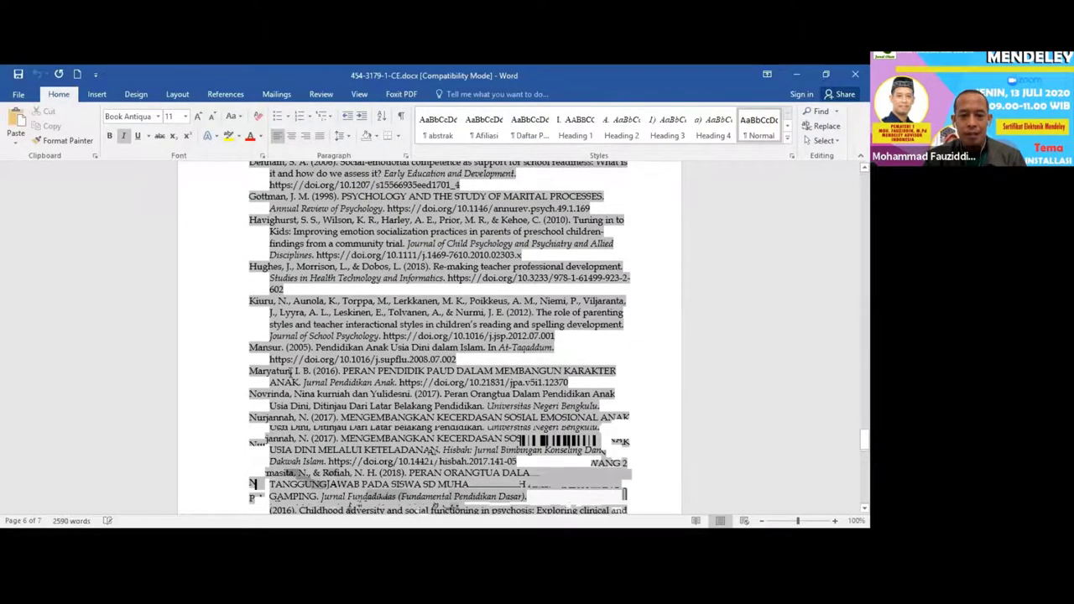
scroll(302, 369, "down", 1)
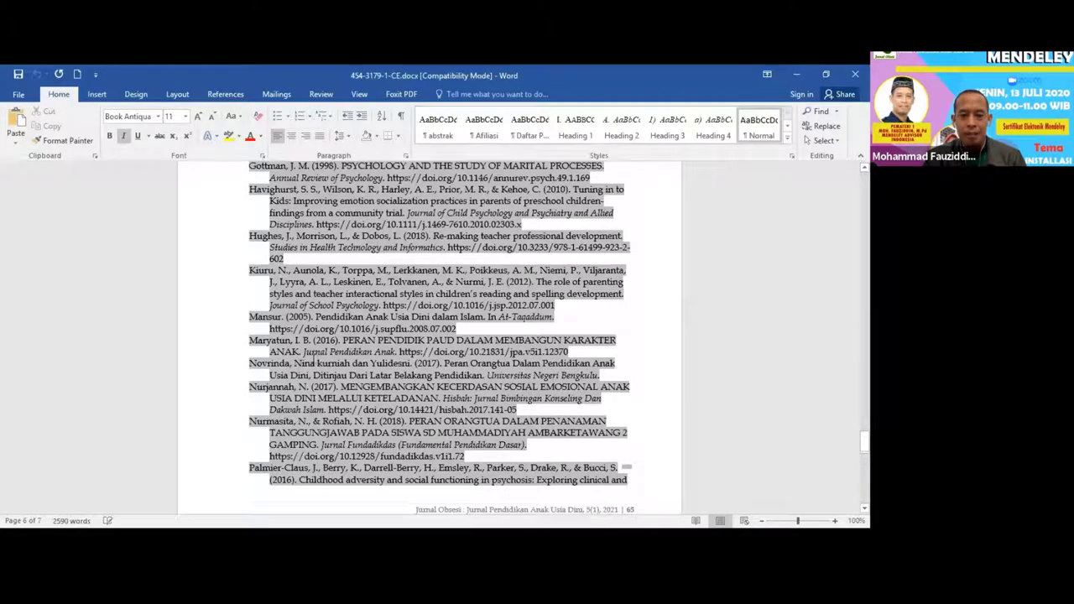
double_click(353, 340)
scroll(352, 340, "down", 1)
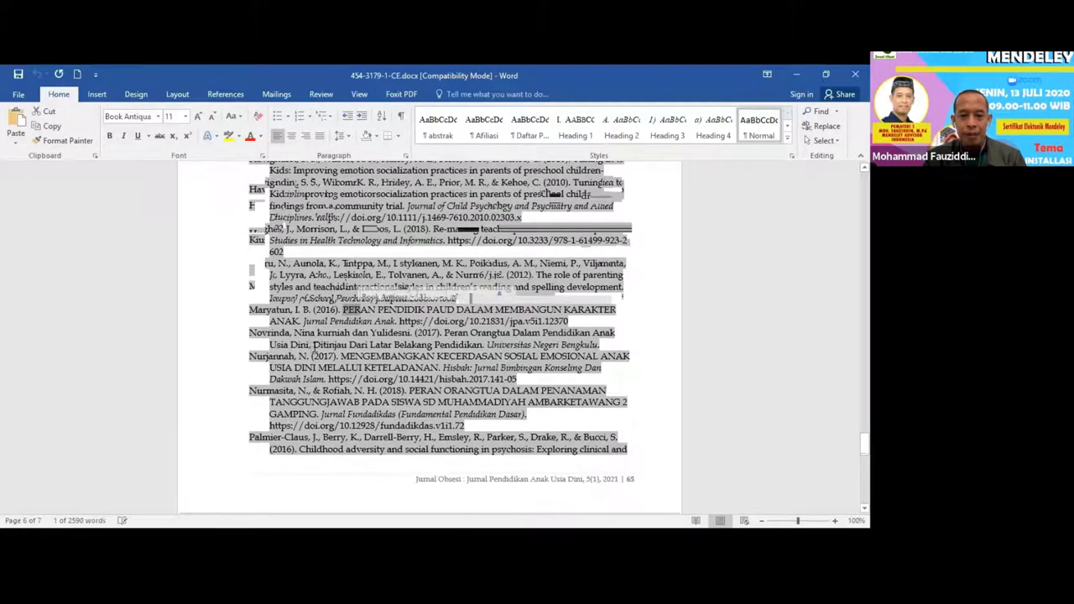
- Copy the title "Peran Orangtua Dalam Pendidikan Anak Usia Dini, Ditinjau Dari Latar Belakang Pendidikan" from the reference list and search Google for it
left_click_drag(450, 332, 483, 344)
left_click(450, 333)
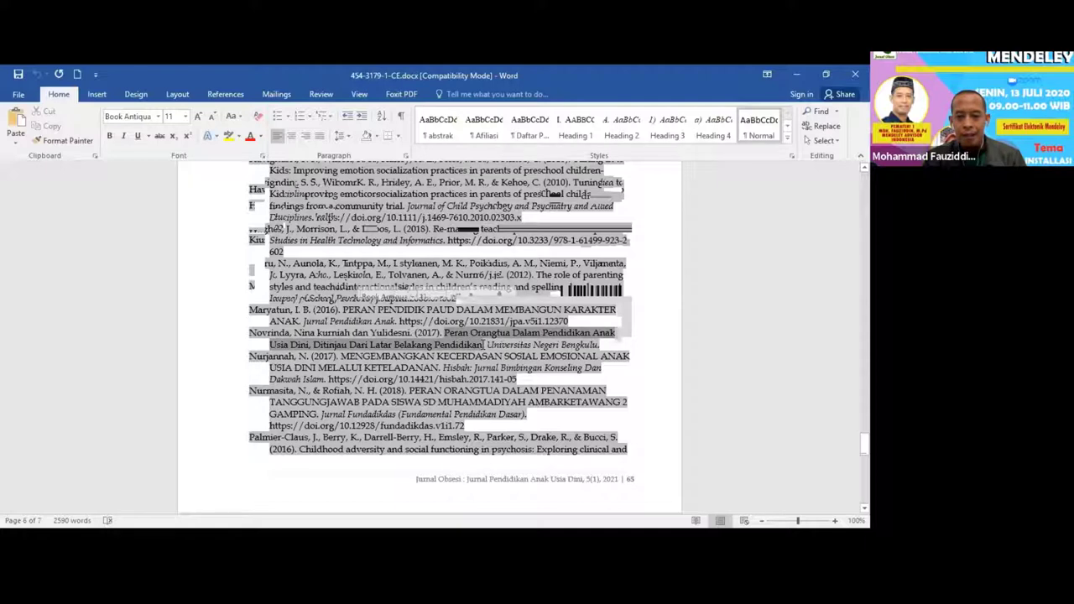
left_click(457, 343, "ctrl")
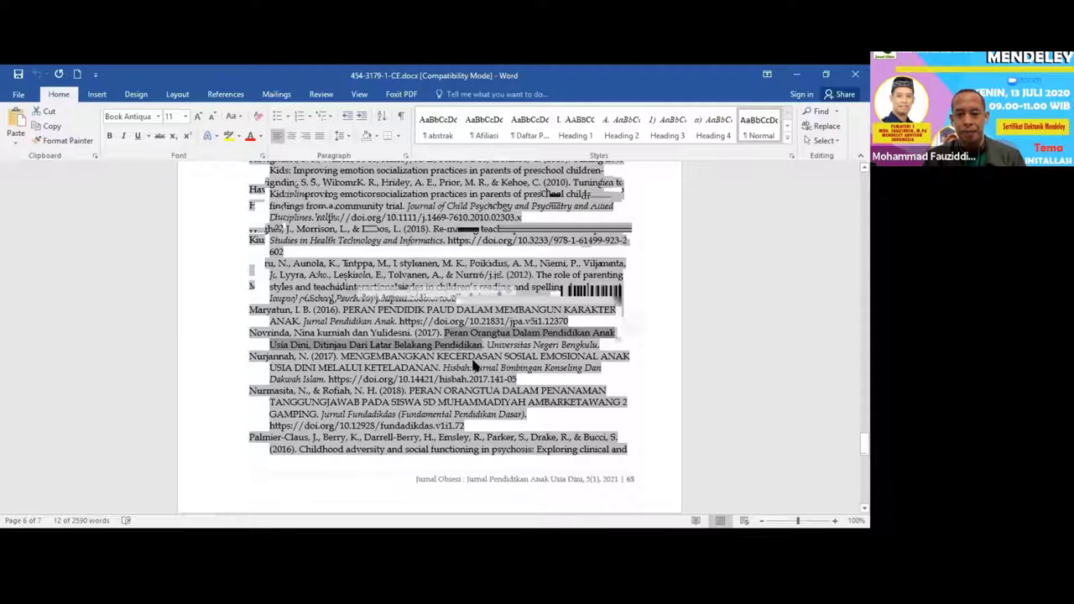
right_click(452, 342)
left_click(471, 370)
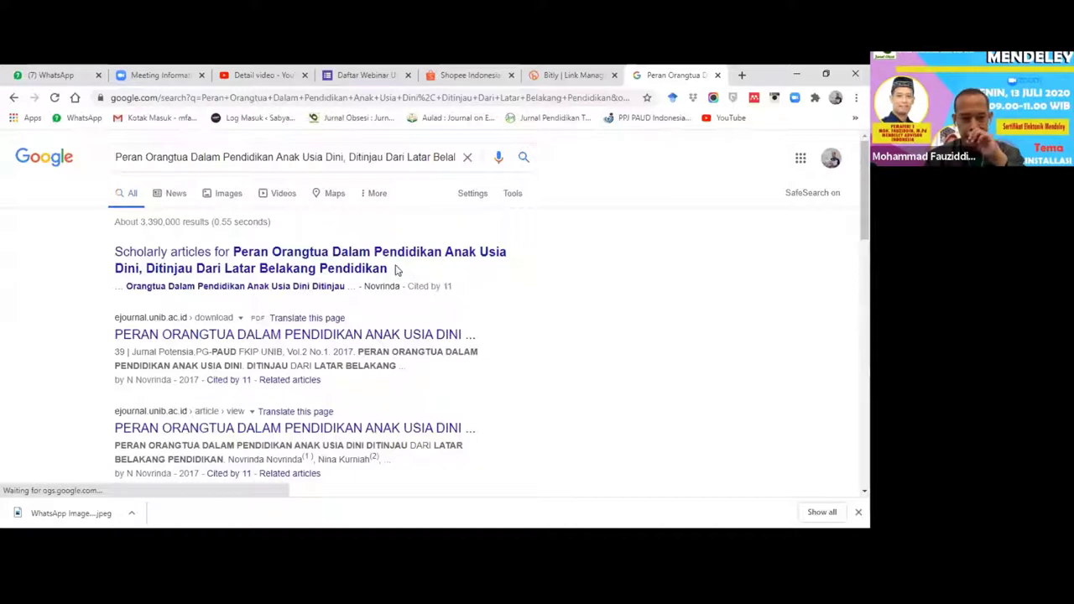
- Download the article's PDF from the first search result, and open its abstract page on the Potensia journal site at the DOI
left_click(359, 332)
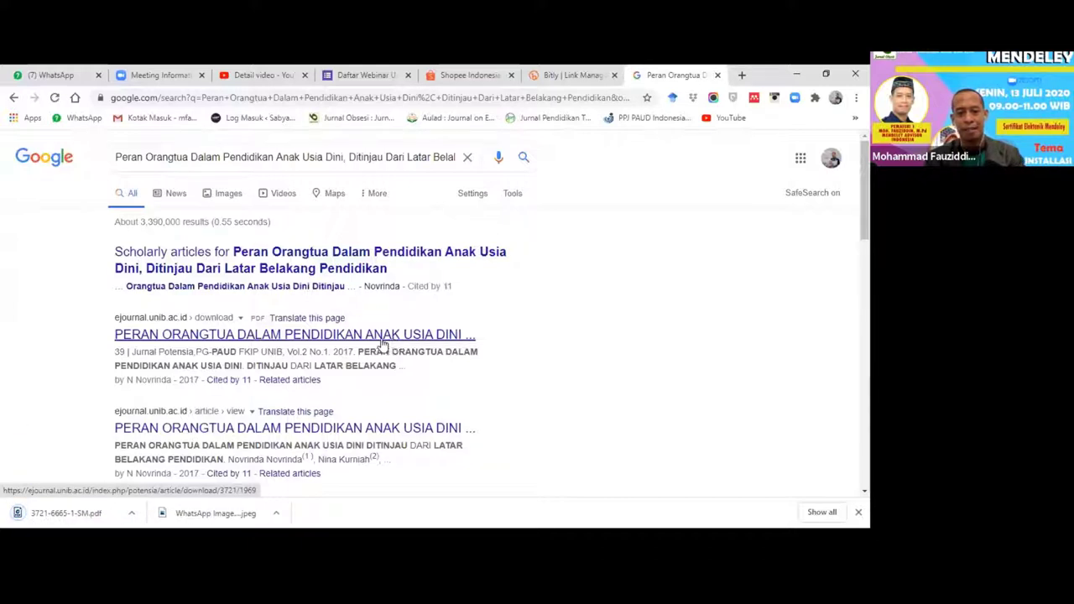
left_click(258, 430)
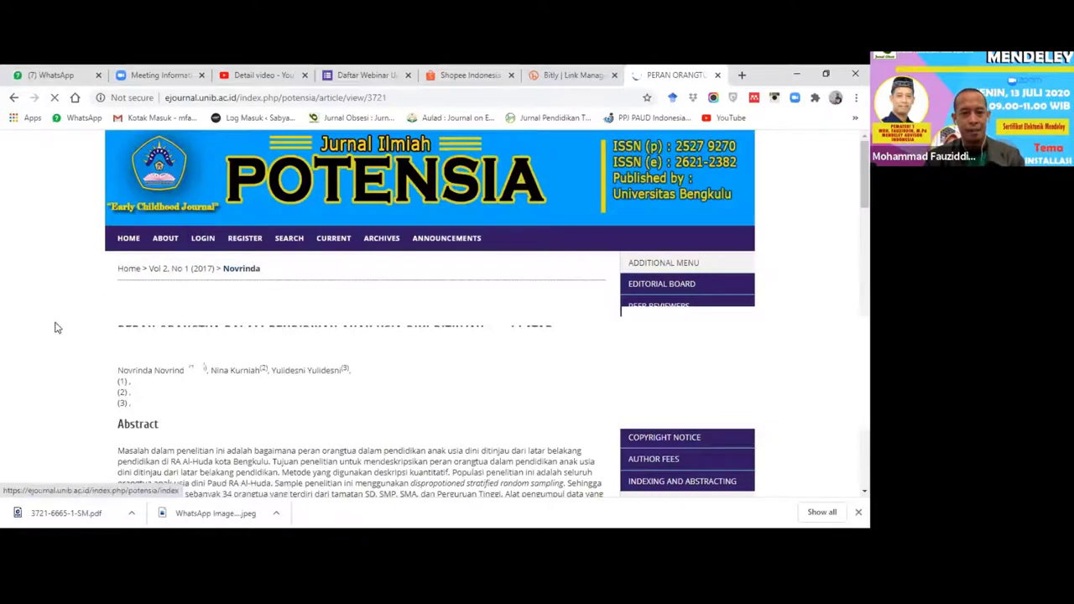
scroll(118, 340, "down", 2)
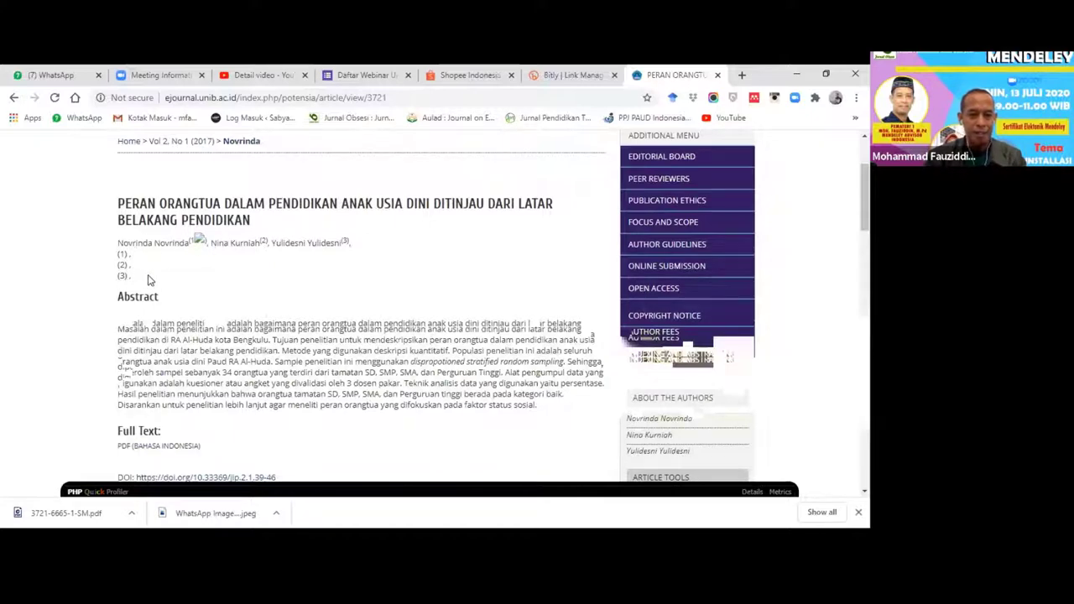
scroll(151, 281, "down", 2)
scroll(154, 283, "down", 1)
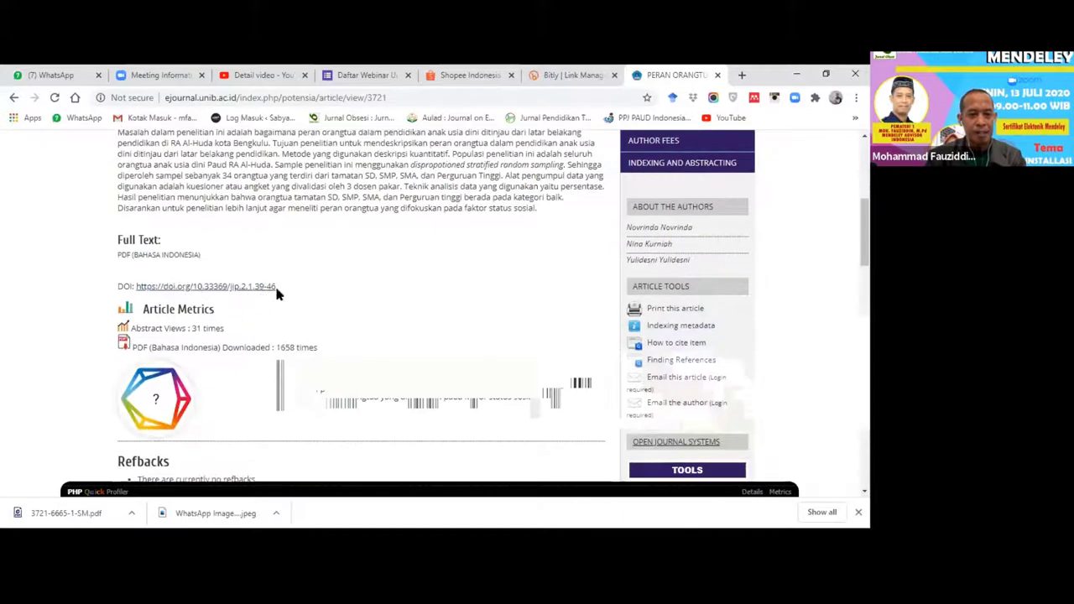
- Copy the DOI number 10.33369/jip.2.1.39-46, without the doi.org prefix, from the article page
left_click_drag(276, 286, 194, 289)
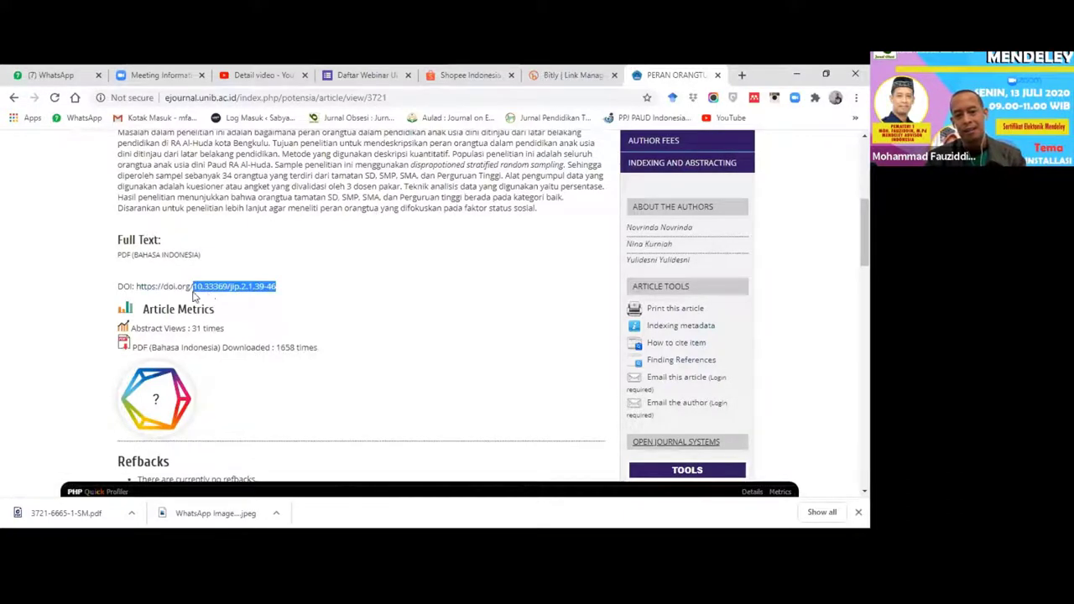
left_click(283, 296)
left_click_drag(277, 290, 198, 289)
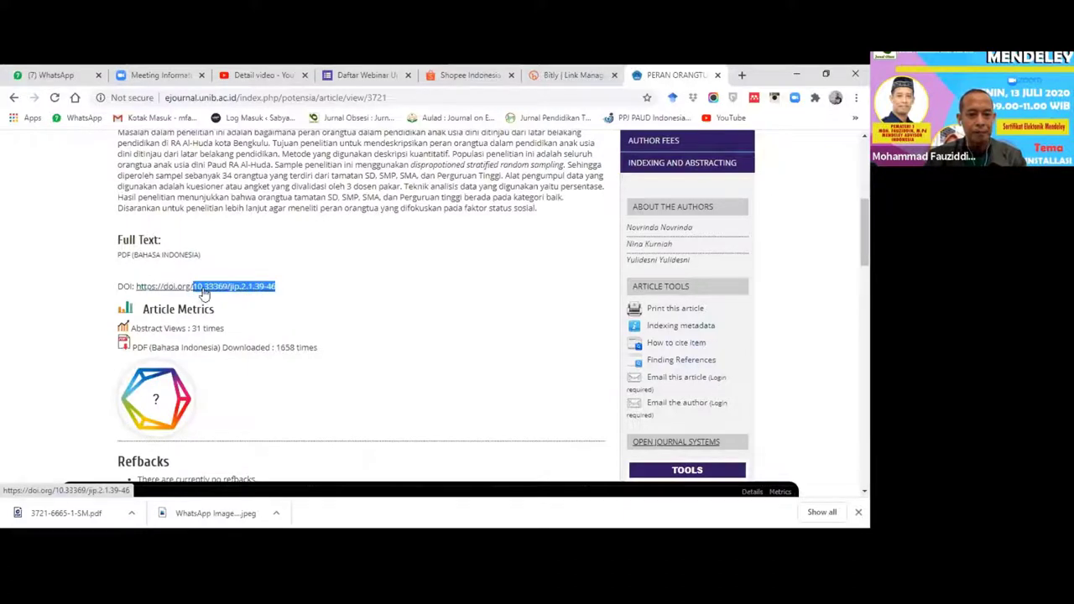
right_click(203, 290)
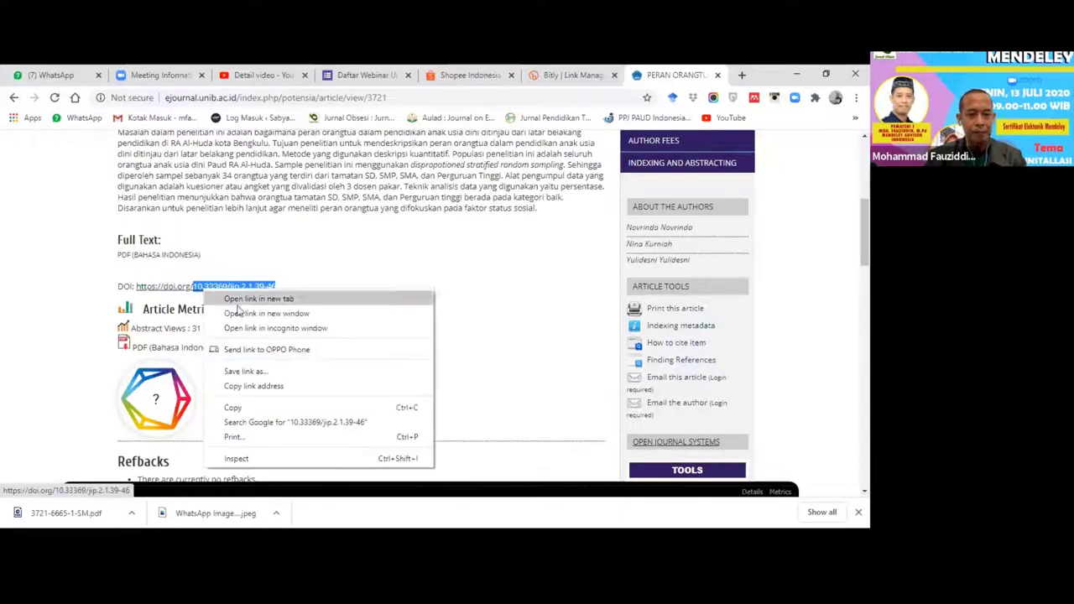
left_click(232, 408)
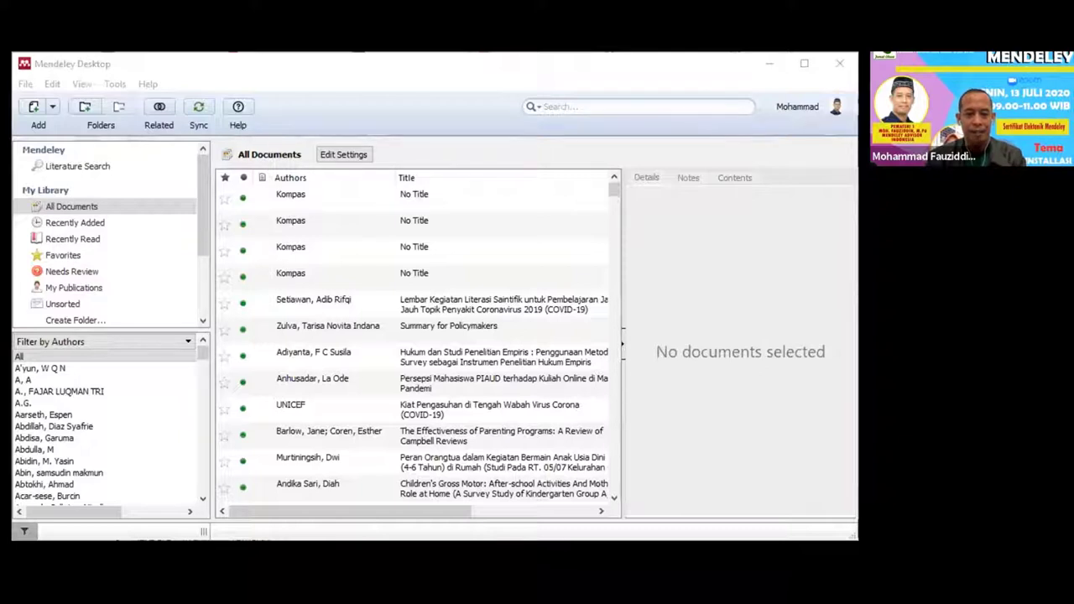
- Switch to Mendeley, search the library for the article's first author and set the entry's DOI to 10.33369/jip.2.1.39-46
left_click(591, 102)
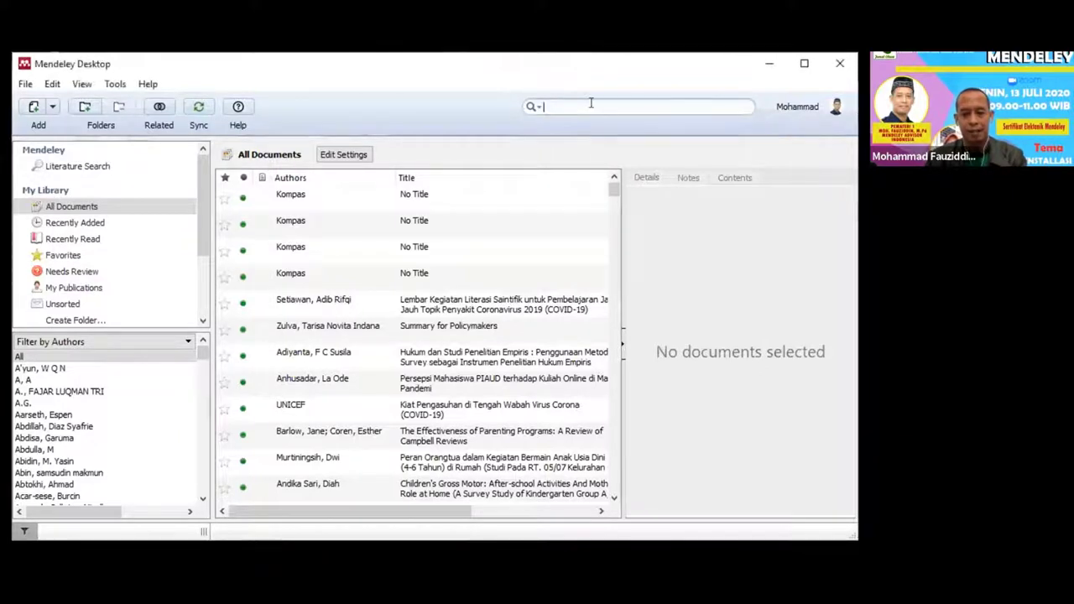
type("novrin")
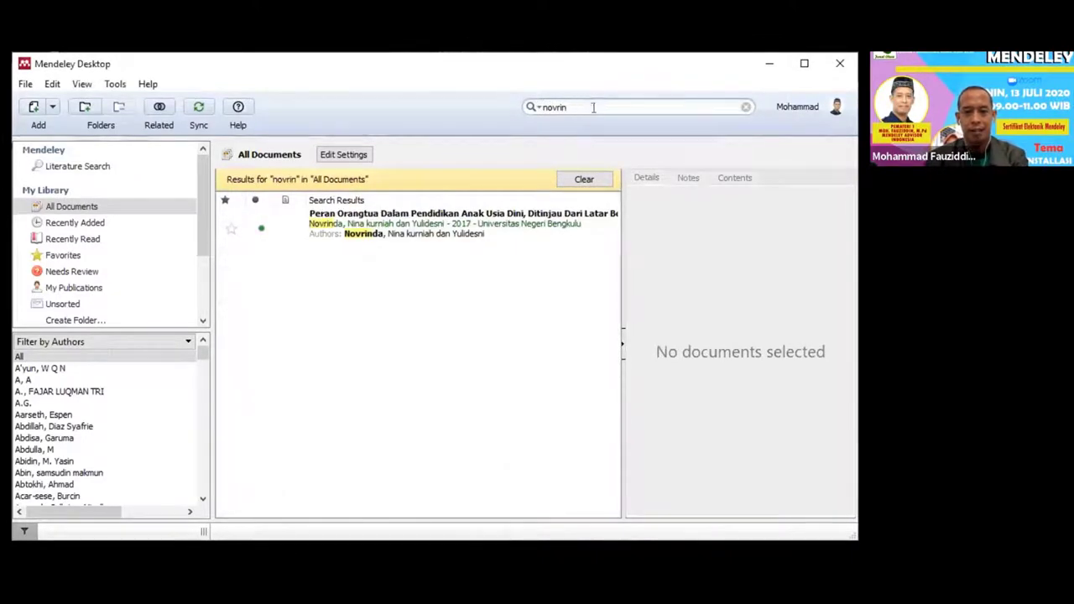
left_click(440, 221)
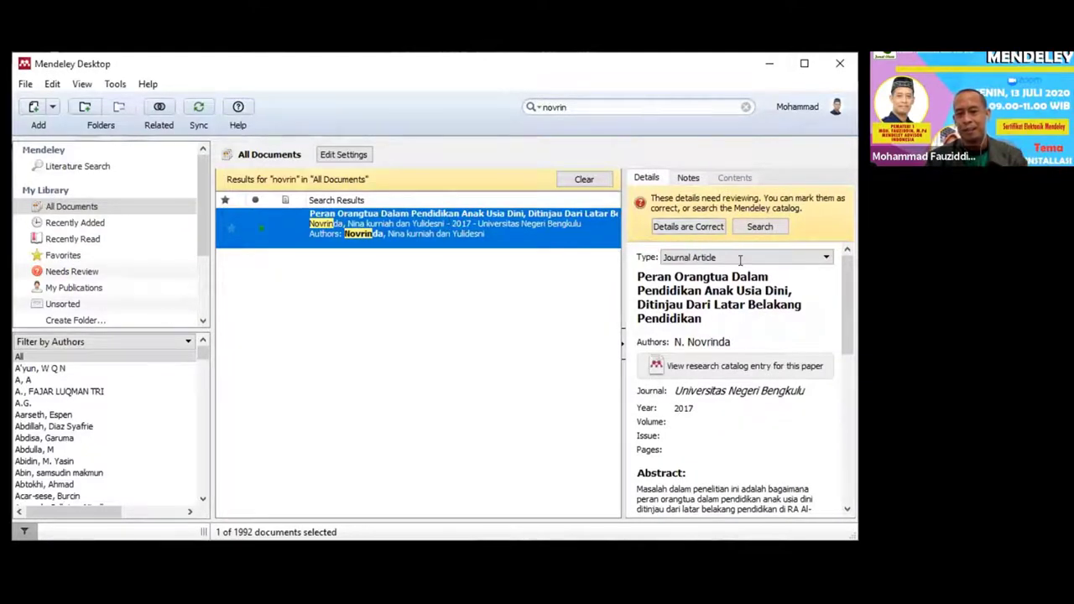
scroll(733, 353, "down", 10)
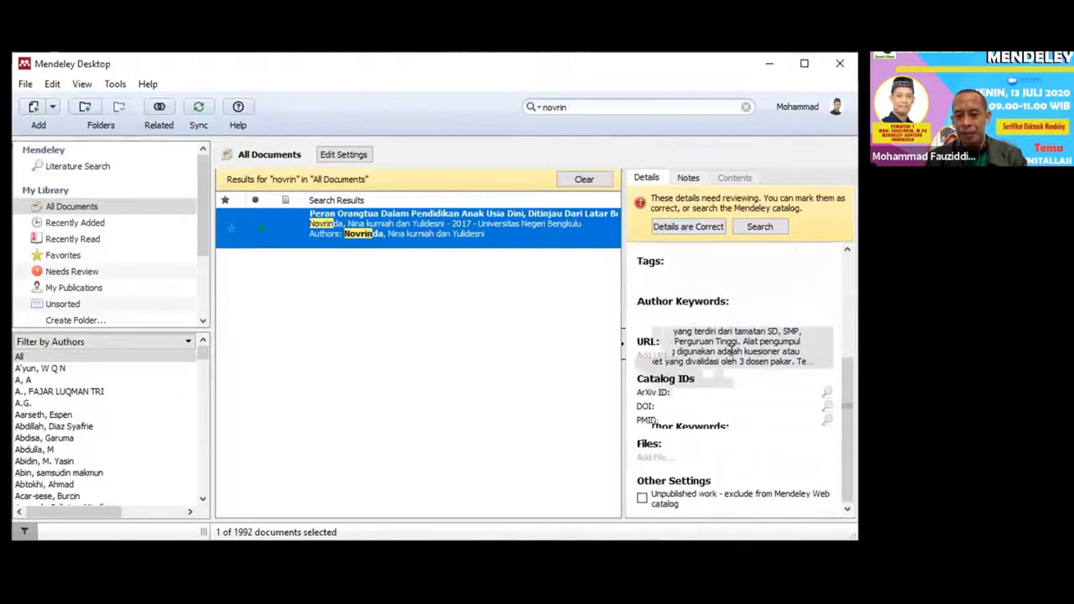
left_click(678, 406)
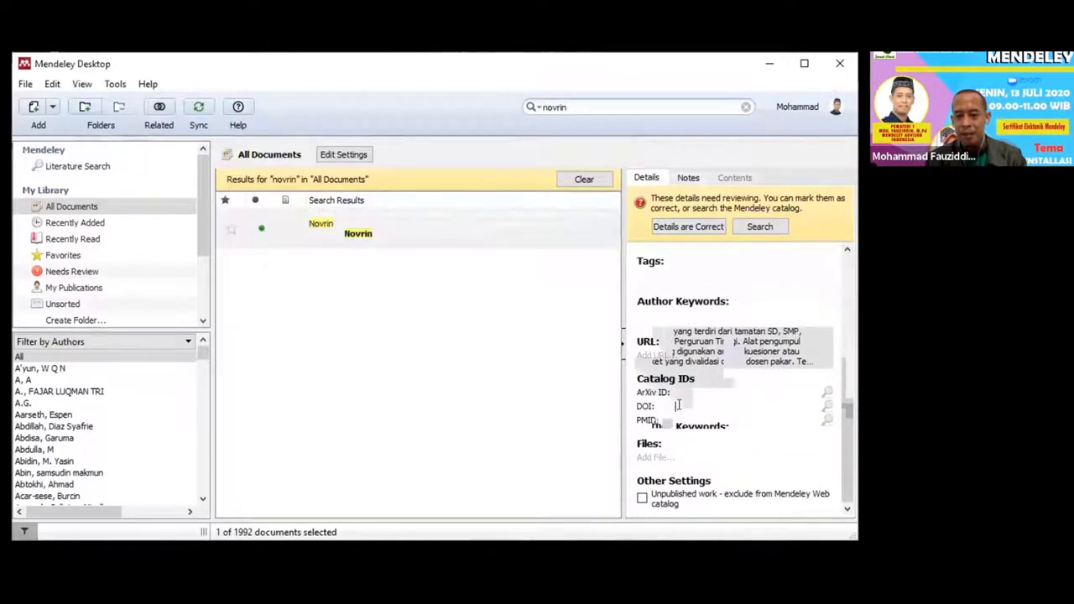
right_click(679, 406)
left_click(712, 492)
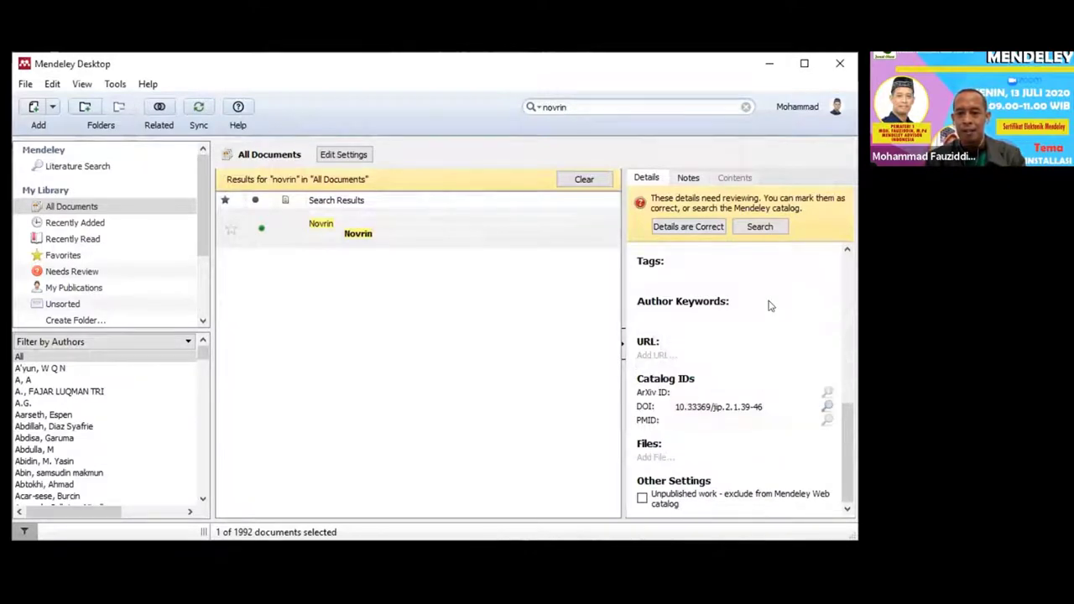
- Try to look up the Mendeley entry's bibliographic details by its DOI
left_click(823, 408)
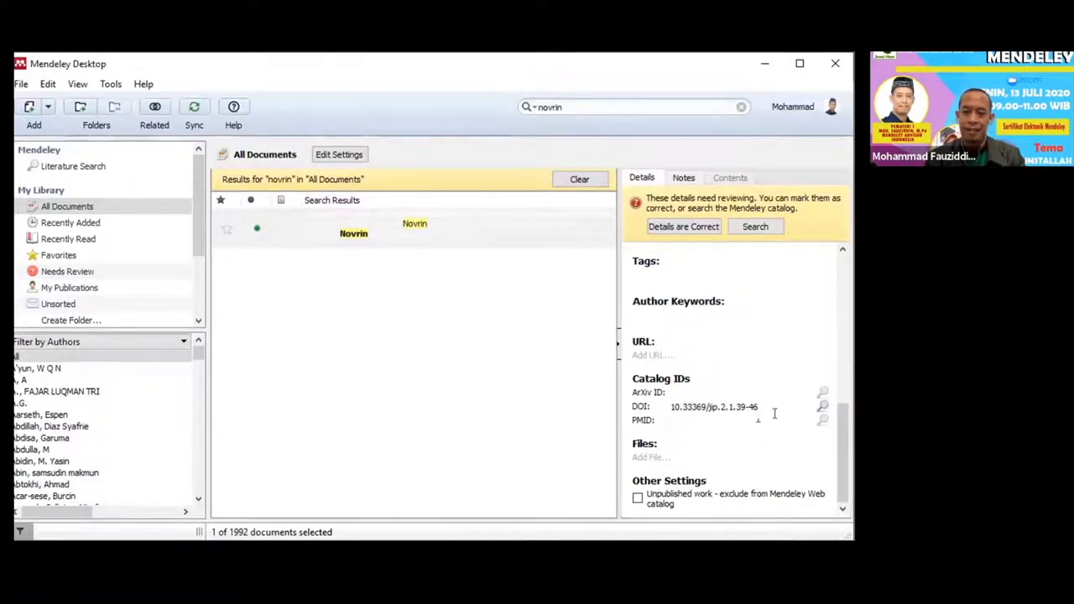
left_click(822, 408)
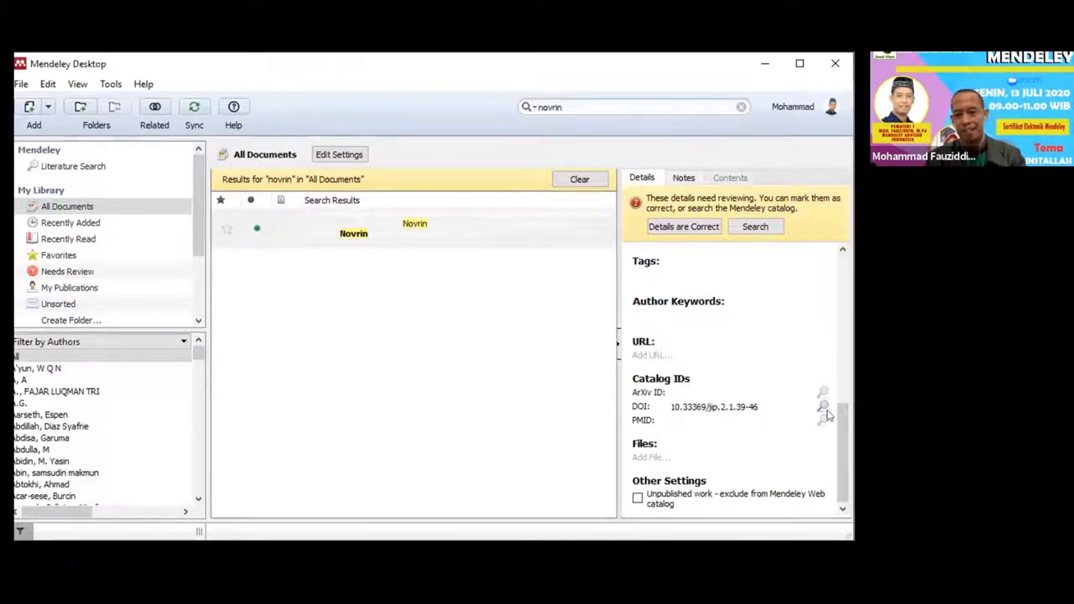
left_click(822, 406)
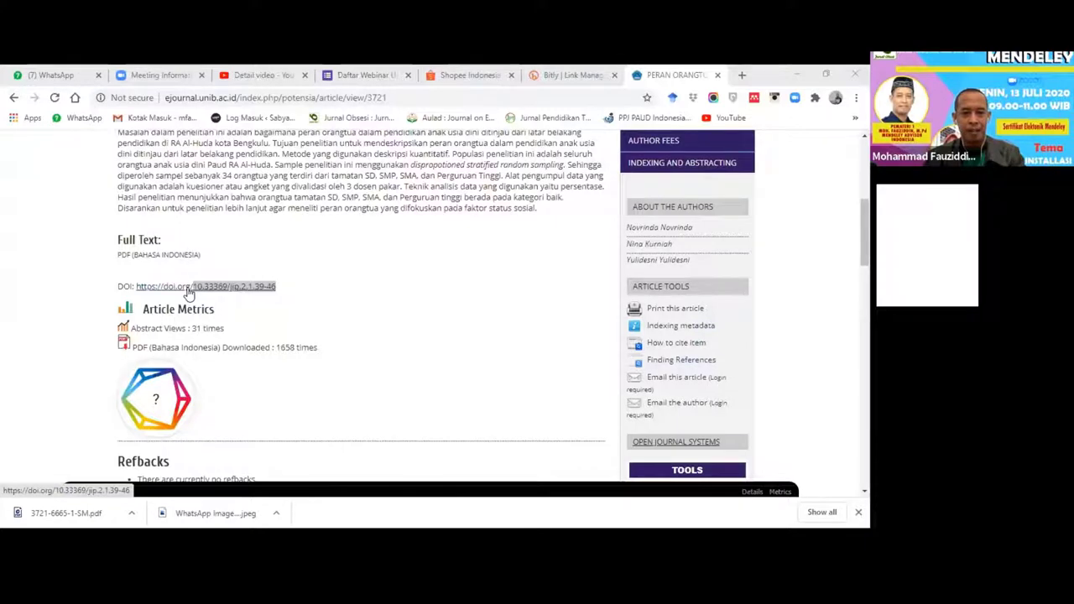
- Switch to the browser, follow the DOI link on the article page and examine the doi.org page it leads to
left_click(189, 290)
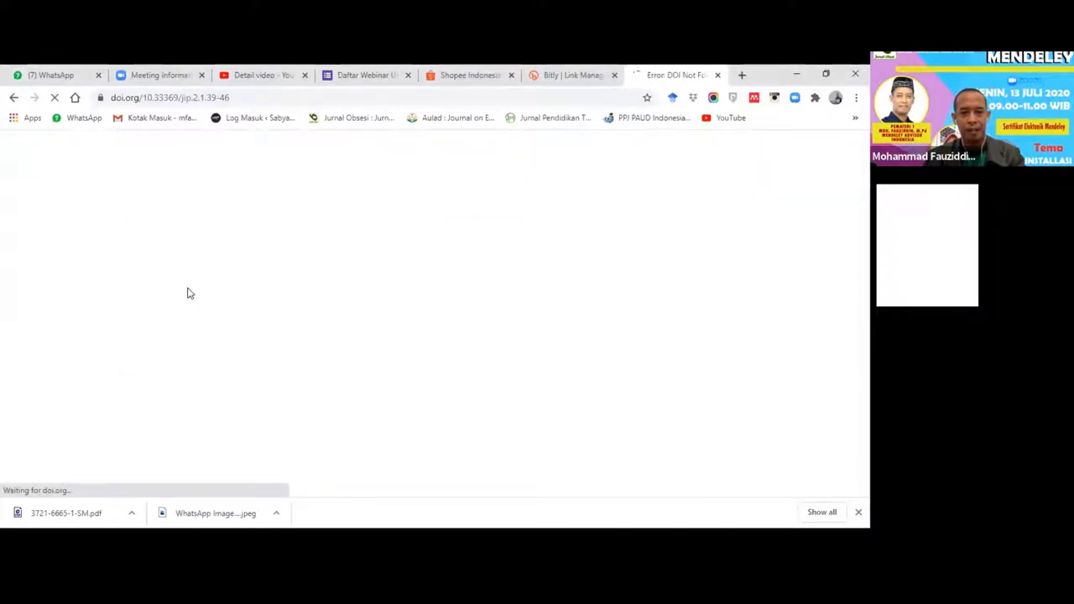
scroll(347, 386, "down", 2)
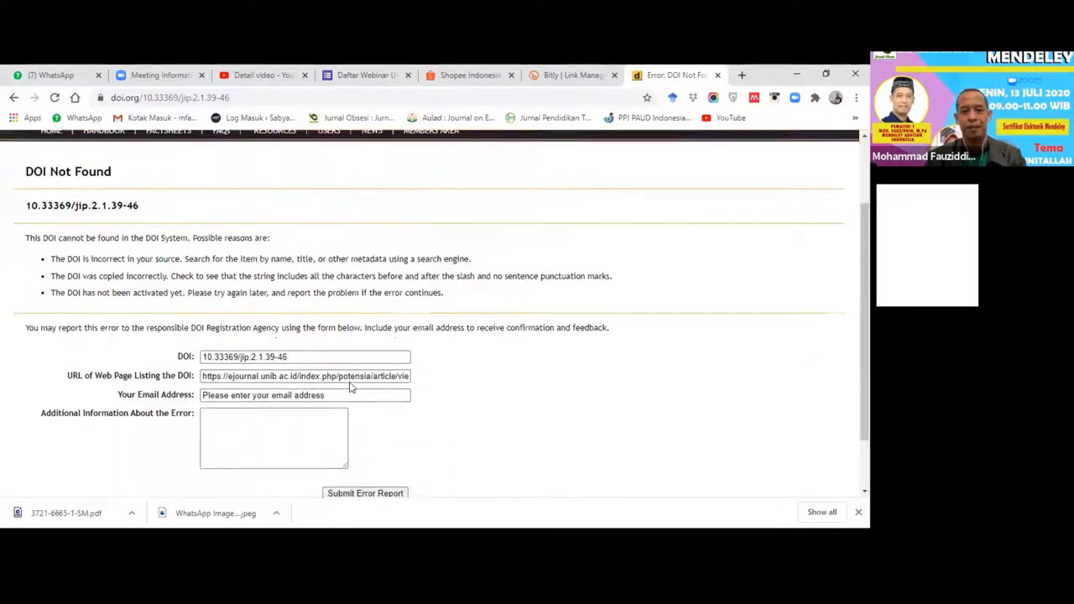
scroll(435, 355, "down", 1)
scroll(468, 349, "up", 2)
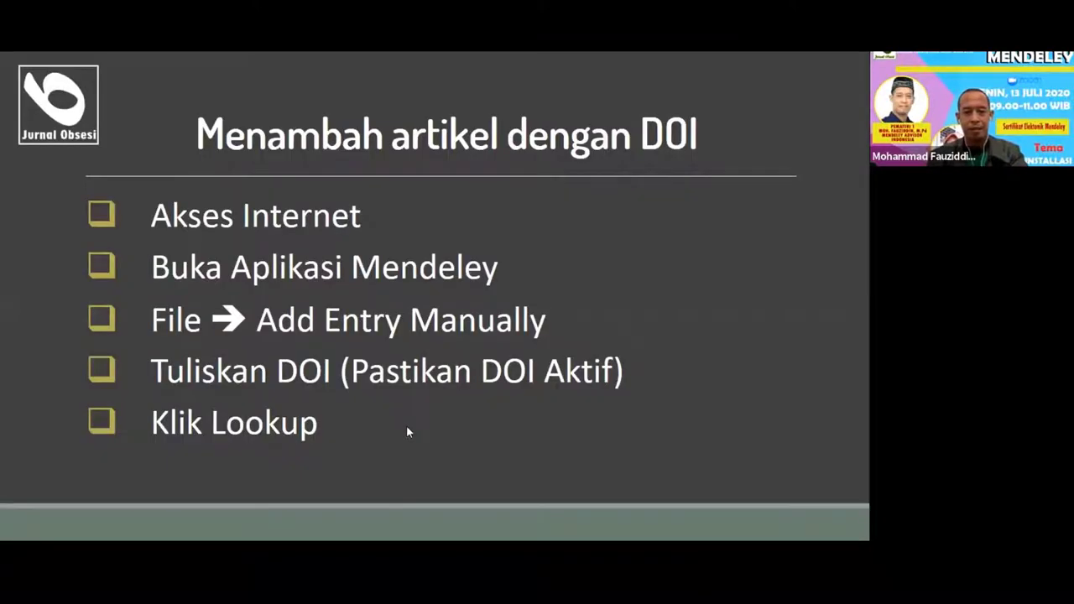
key("Right")
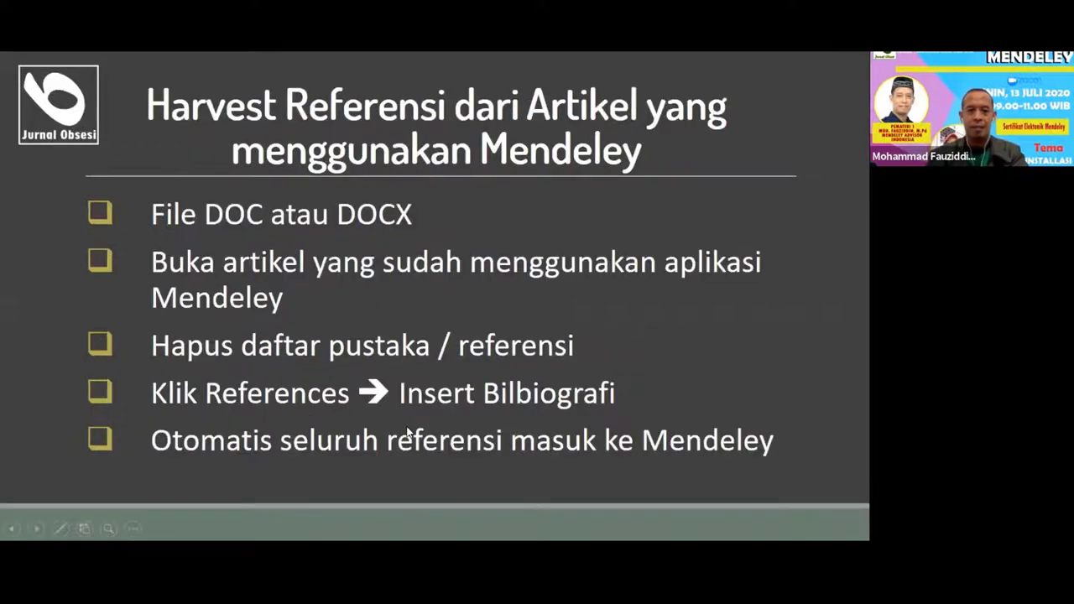
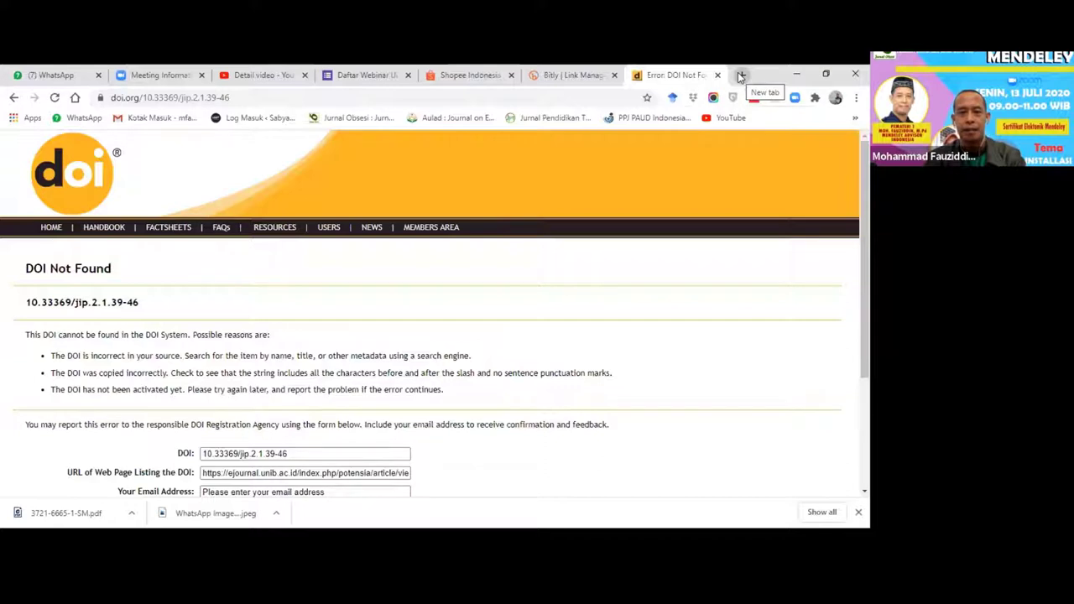
- Open the Jurnal Obsesi site at obsesi.or.id/index.php/obsesi in a new browser tab
left_click(741, 77)
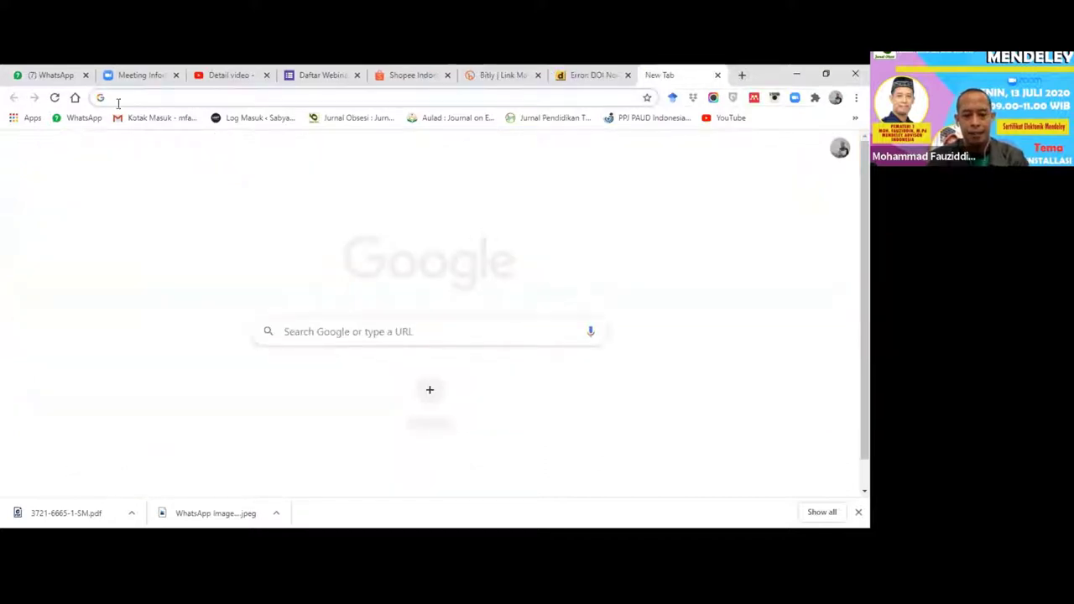
type("jurna")
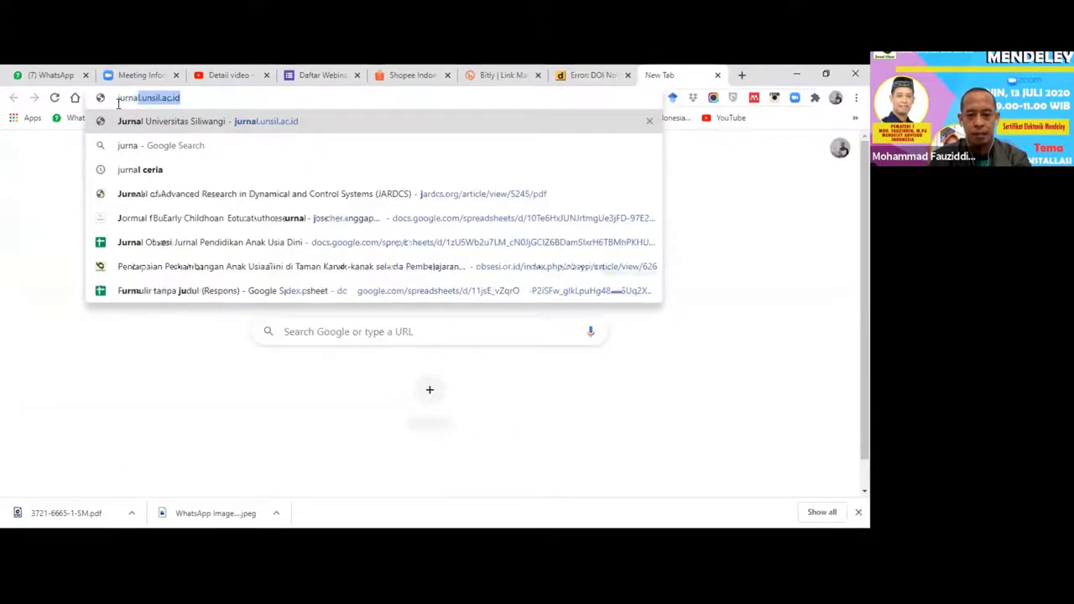
type("l obsesi.or.id/index.php/obsesi")
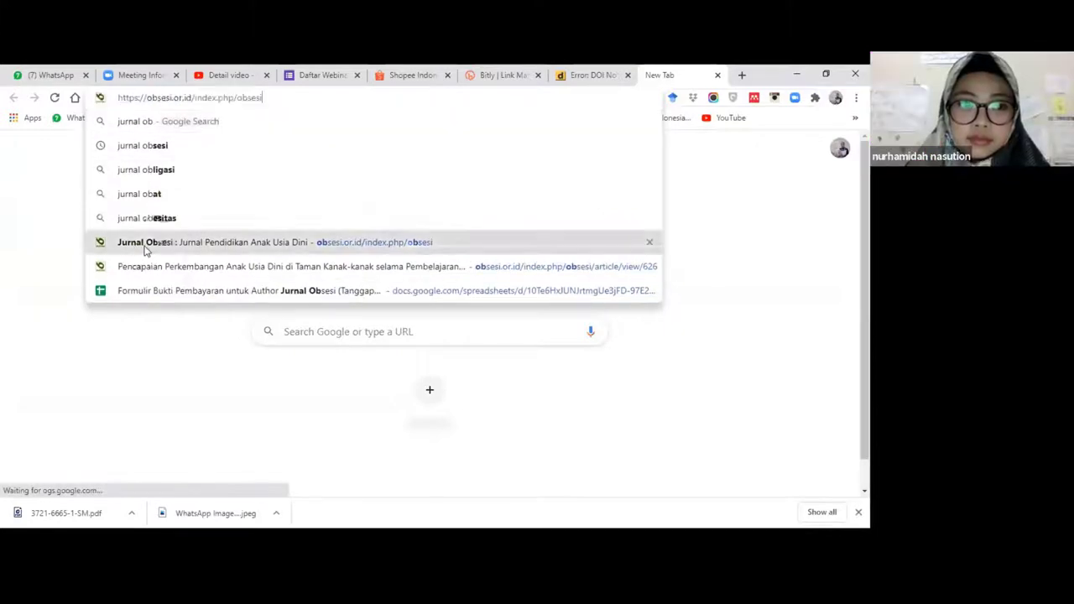
left_click(141, 244)
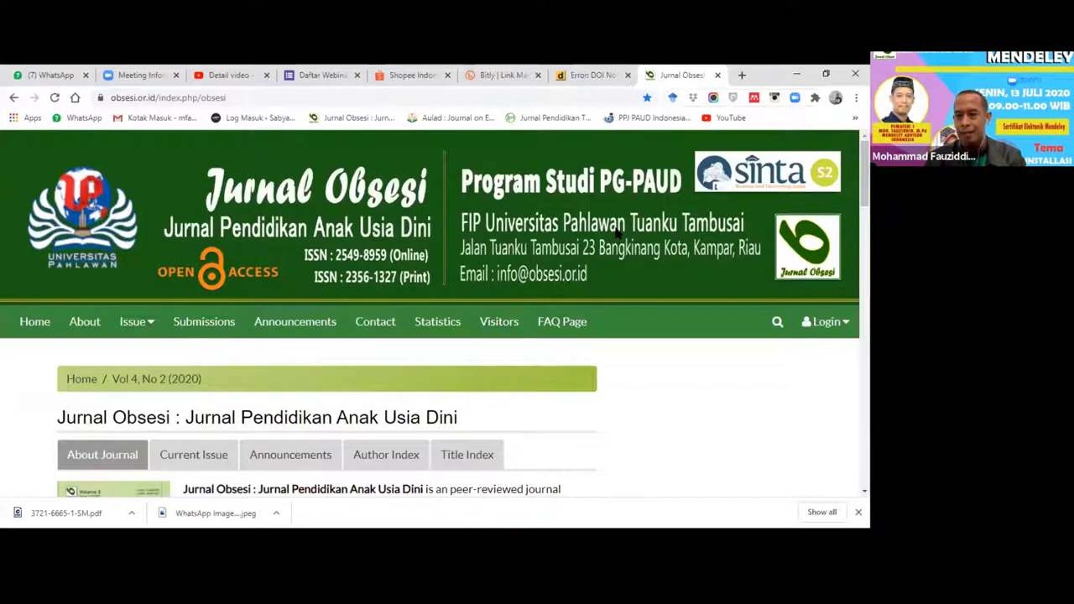
- Log in to Jurnal Obsesi with the saved account credentials and open the editor's list of submissions in editing
left_click(824, 321)
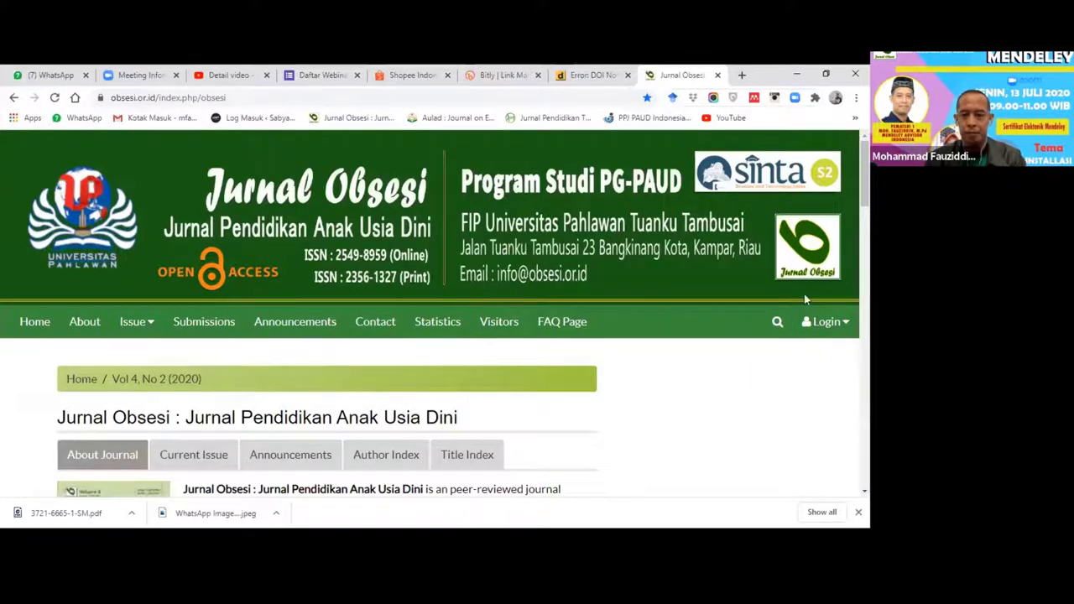
mouse_move(820, 325)
left_click(767, 368)
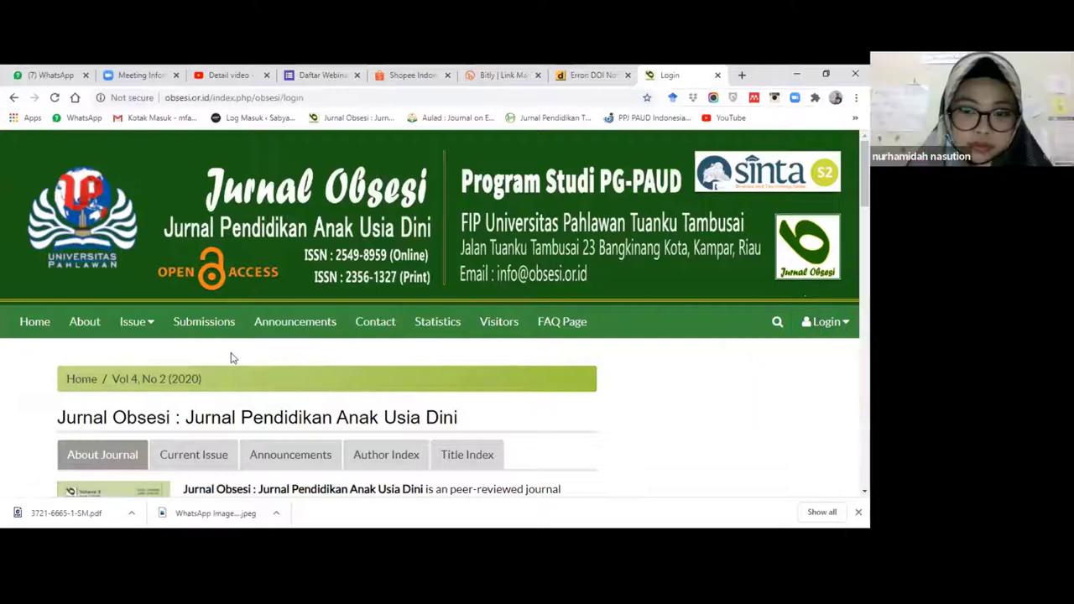
scroll(209, 353, "down", 2)
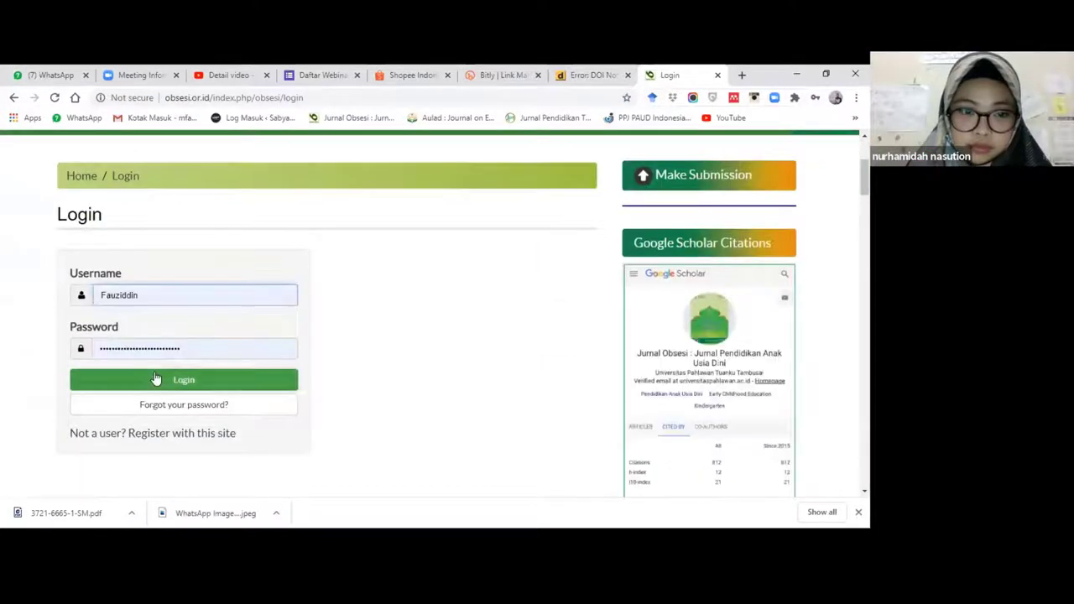
key("Return")
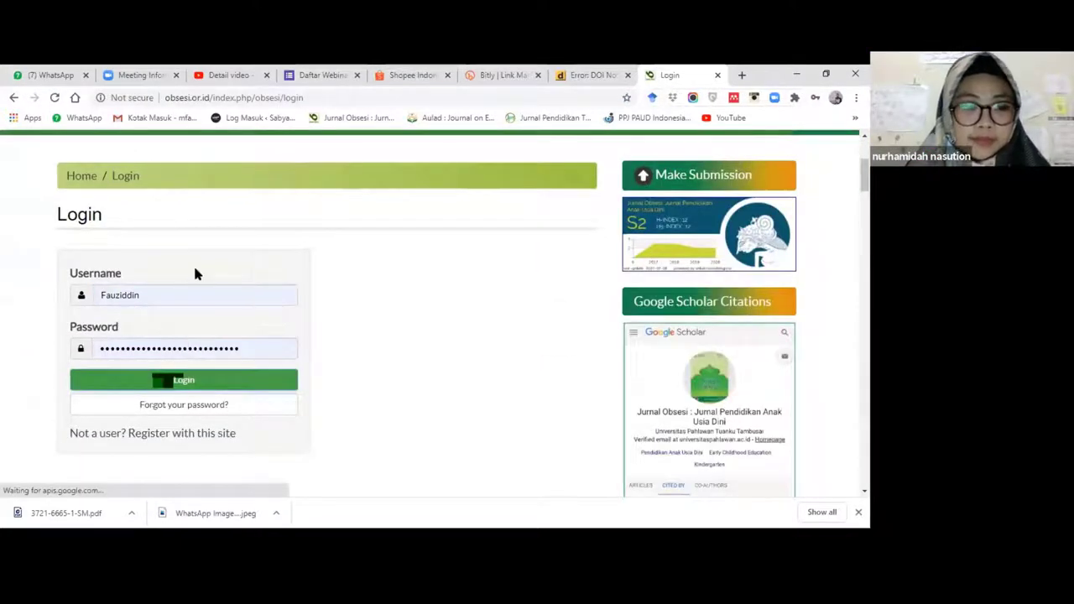
scroll(221, 305, "down", 4)
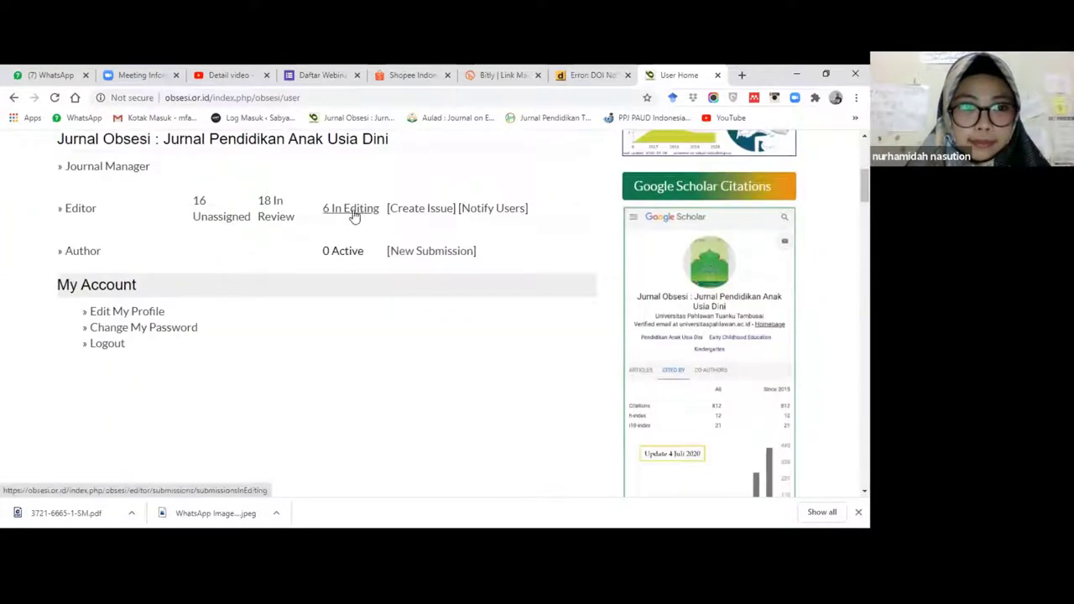
left_click(353, 214)
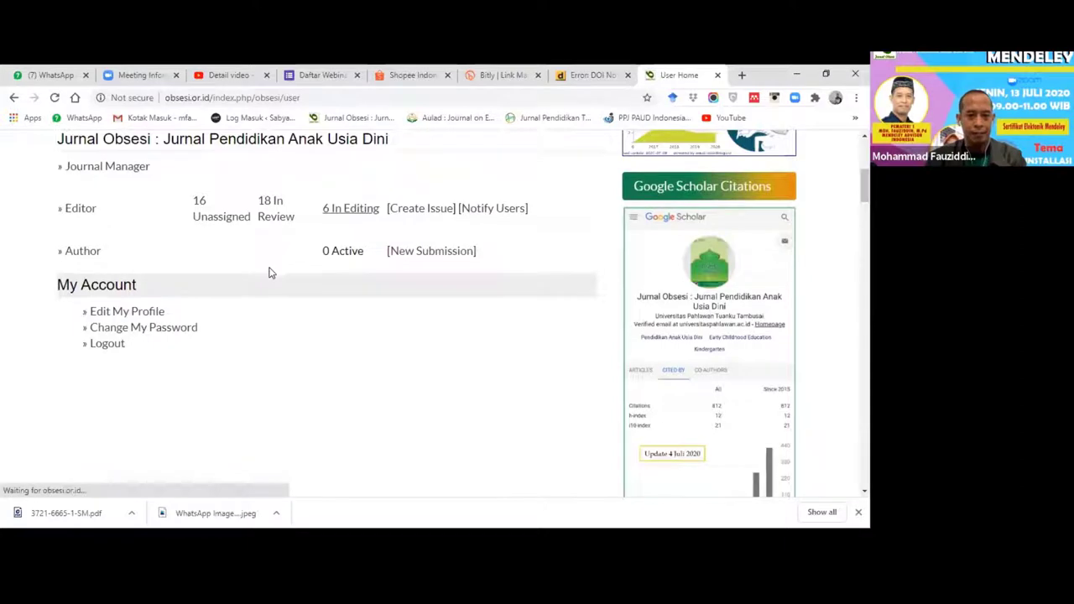
- Open submission 643, "Application of Philosophy Values of...", from the in-editing list and go to its Copyediting section
scroll(272, 266, "down", 4)
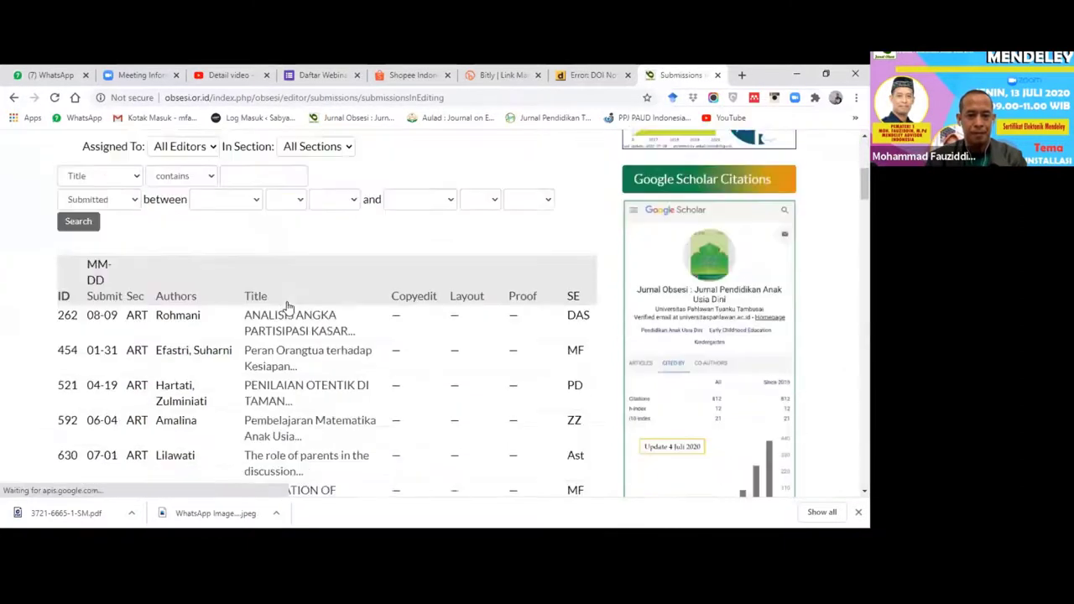
scroll(287, 307, "down", 2)
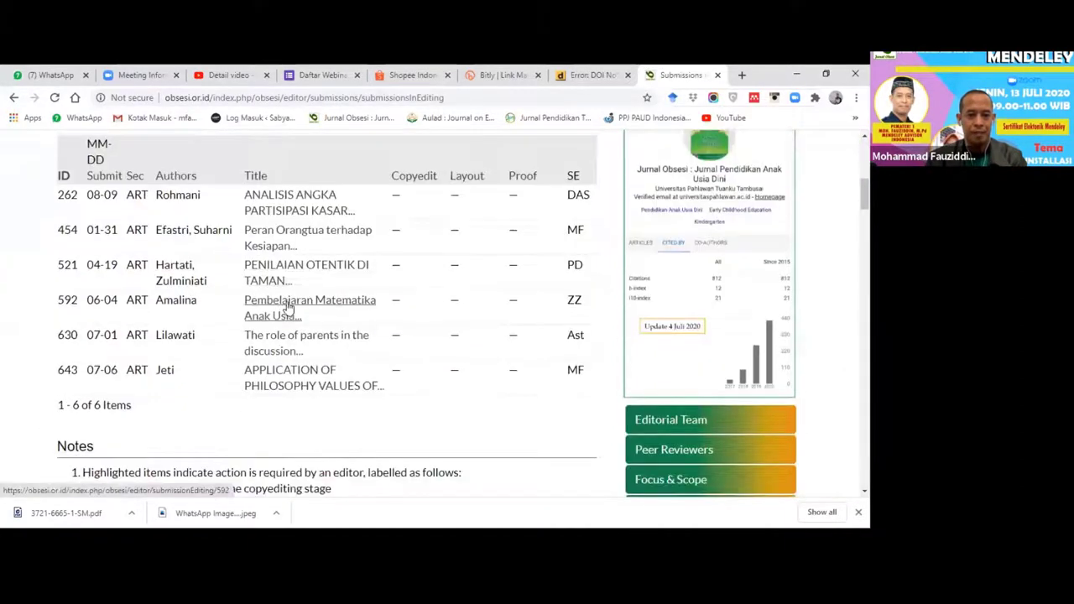
left_click(267, 375)
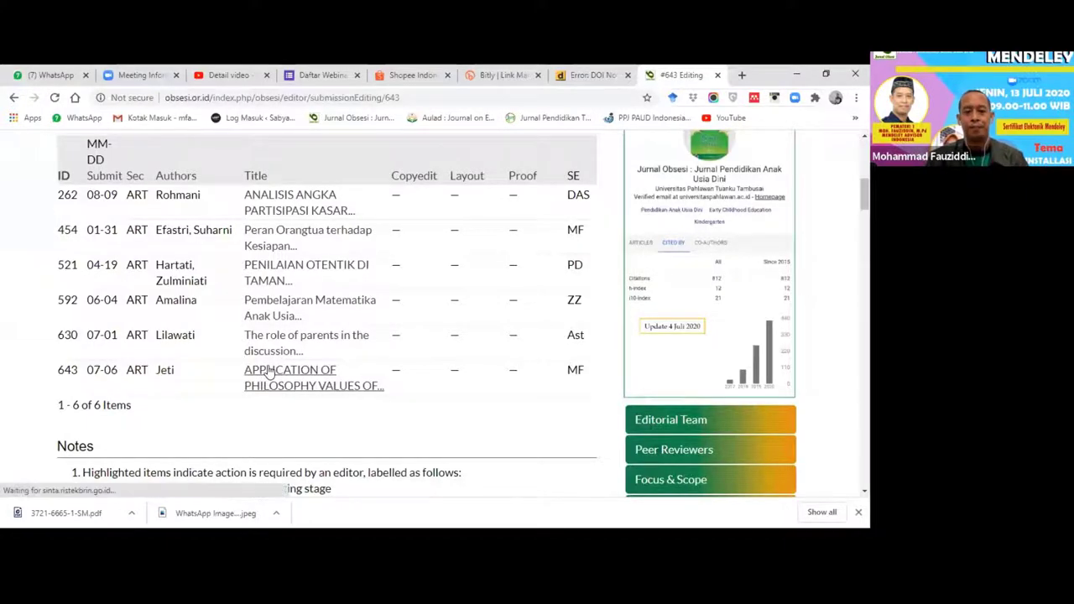
scroll(210, 377, "down", 3)
scroll(197, 388, "down", 1)
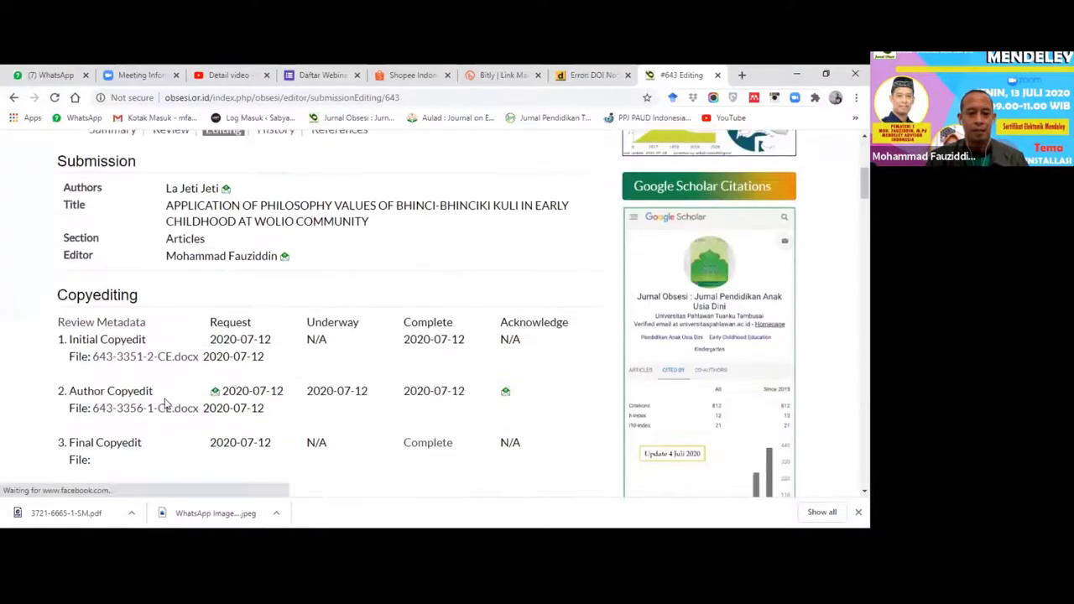
- Send the author the acknowledgement e-mail for the completed author copyedit
left_click(506, 393)
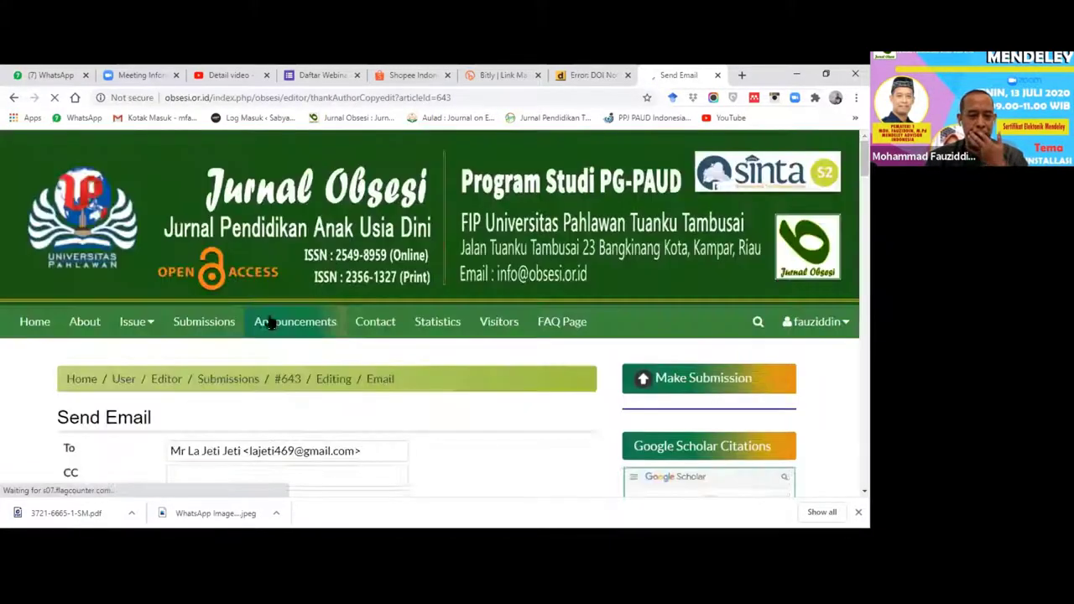
scroll(120, 371, "down", 5)
left_click(74, 403)
scroll(173, 388, "down", 2)
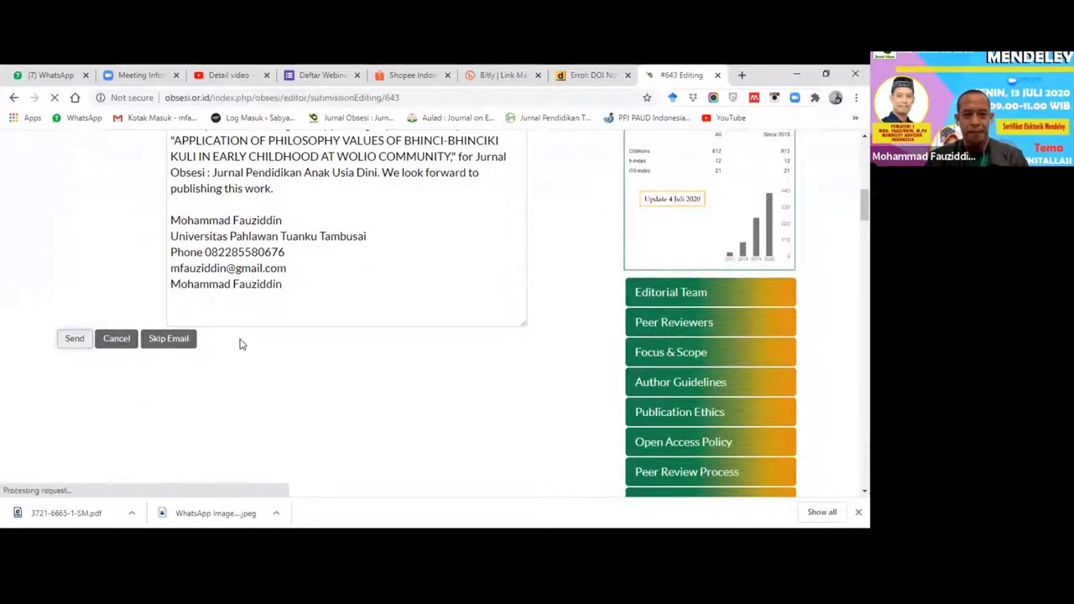
- Download the author copyedit file 643-3356-1-CE.docx, open it in Word and enable editing
scroll(233, 345, "down", 3)
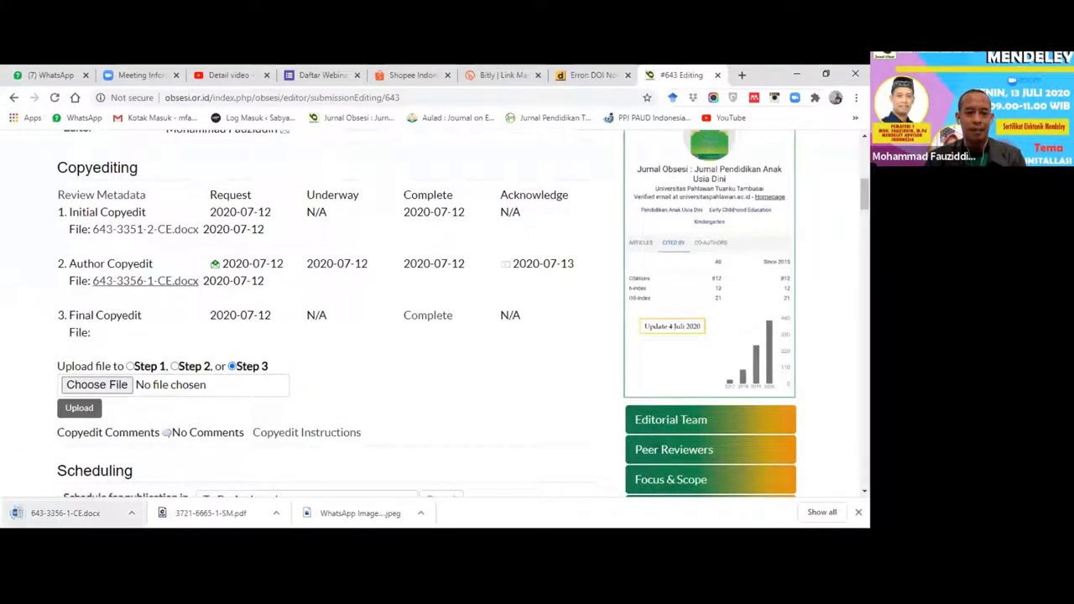
left_click(67, 511)
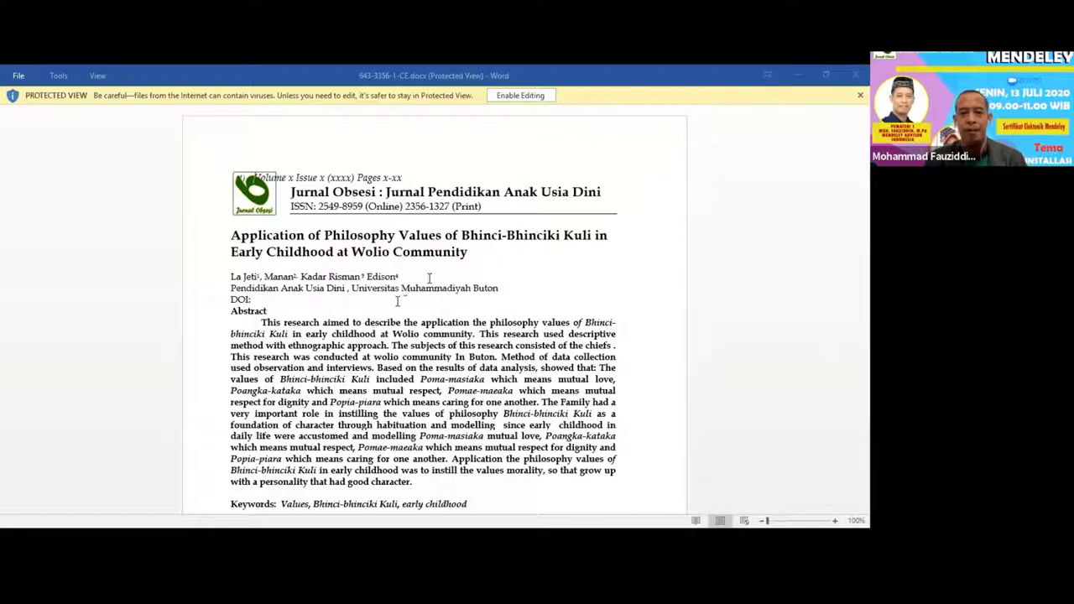
left_click(511, 95)
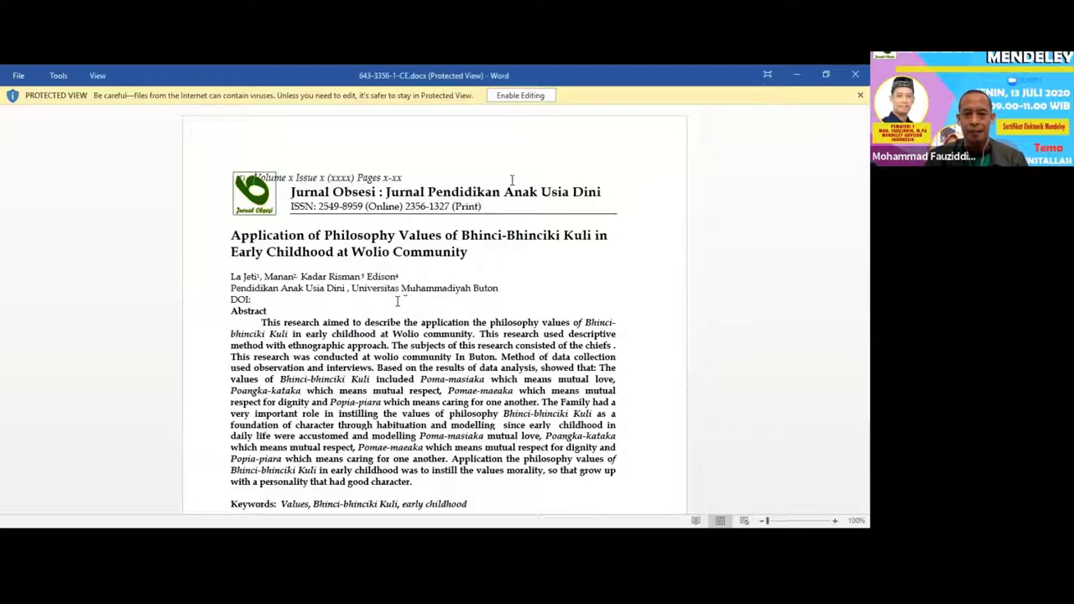
left_click(522, 96)
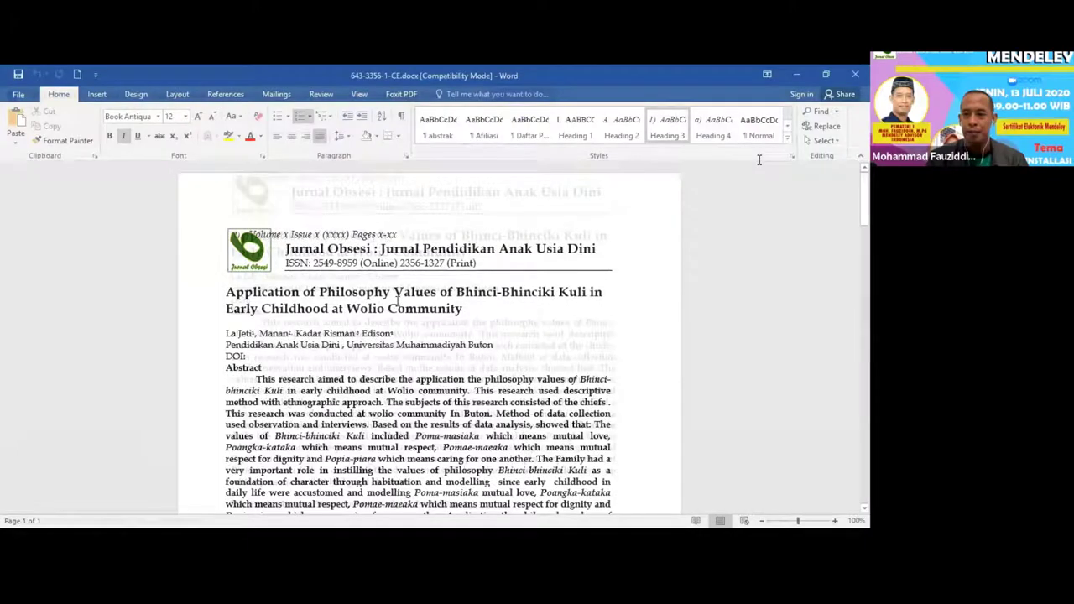
- Delete the entire existing reference list beneath the REFERENCES heading at the end of the article
scroll(352, 277, "down", 20)
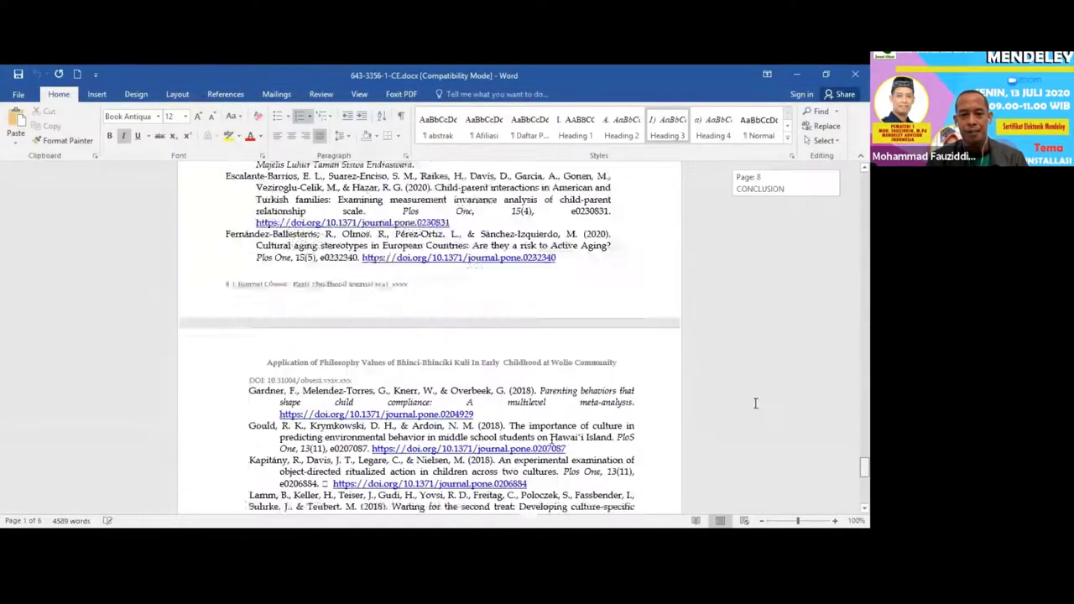
scroll(300, 256, "up", 1)
left_click_drag(556, 327, 251, 408)
scroll(210, 243, "up", 2)
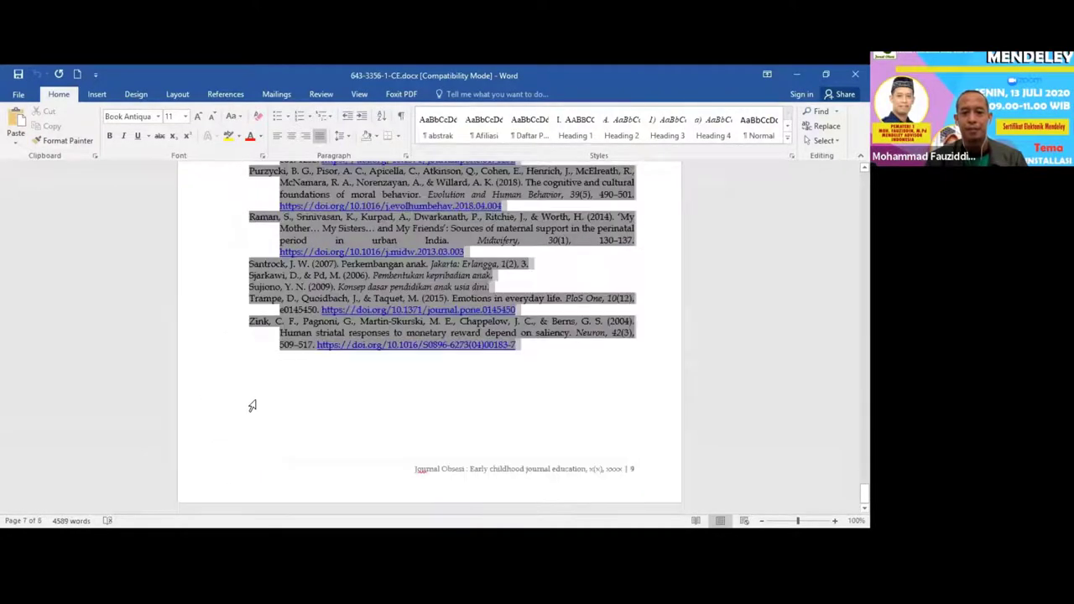
key("Delete")
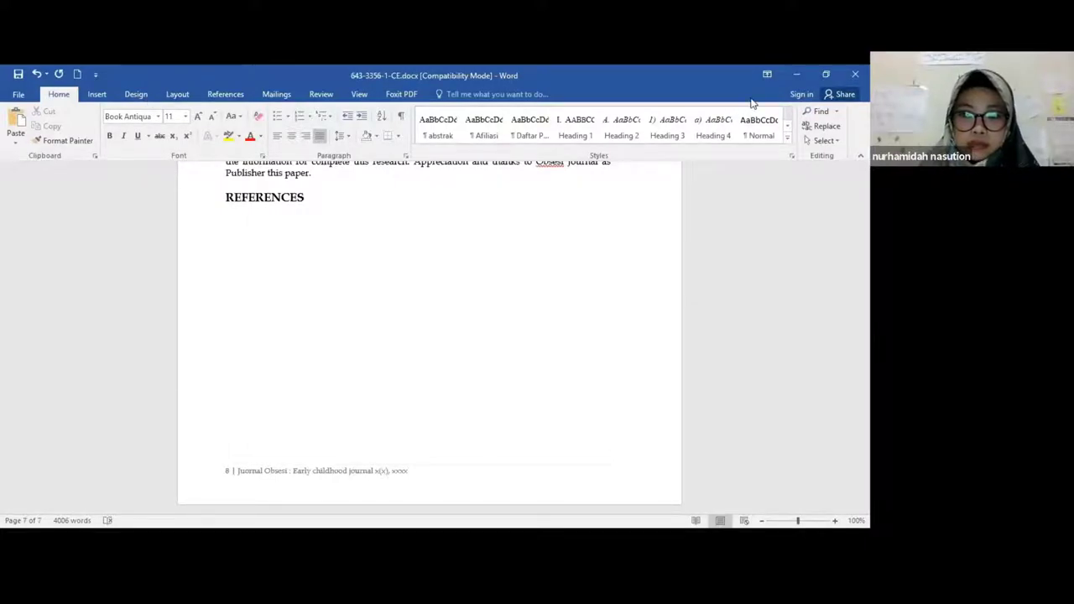
- Try to insert the Mendeley bibliography on the empty line beneath the REFERENCES heading
left_click(224, 94)
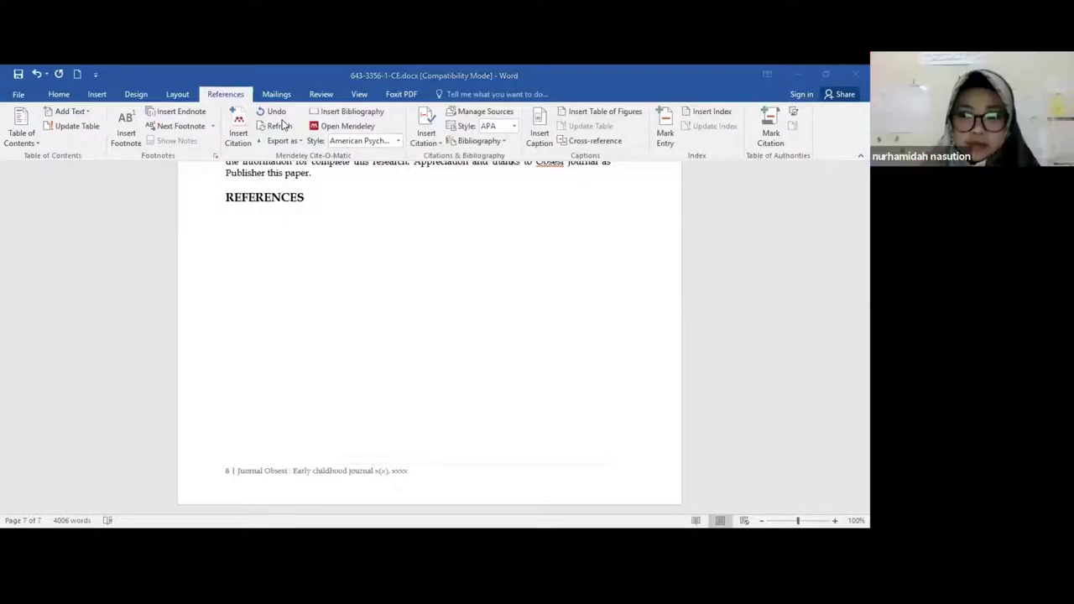
left_click(349, 115)
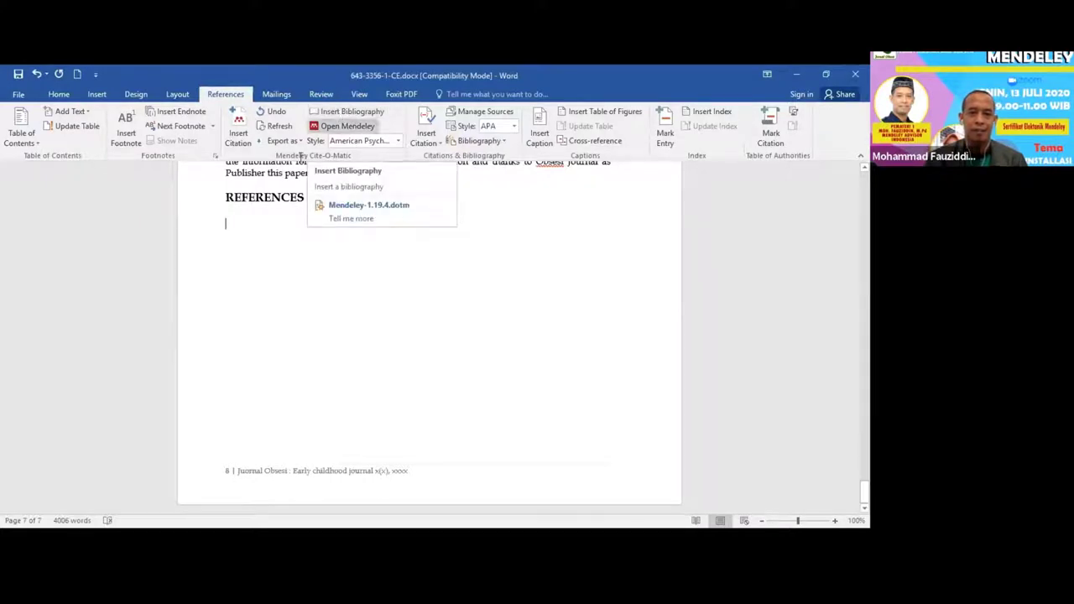
left_click(213, 229)
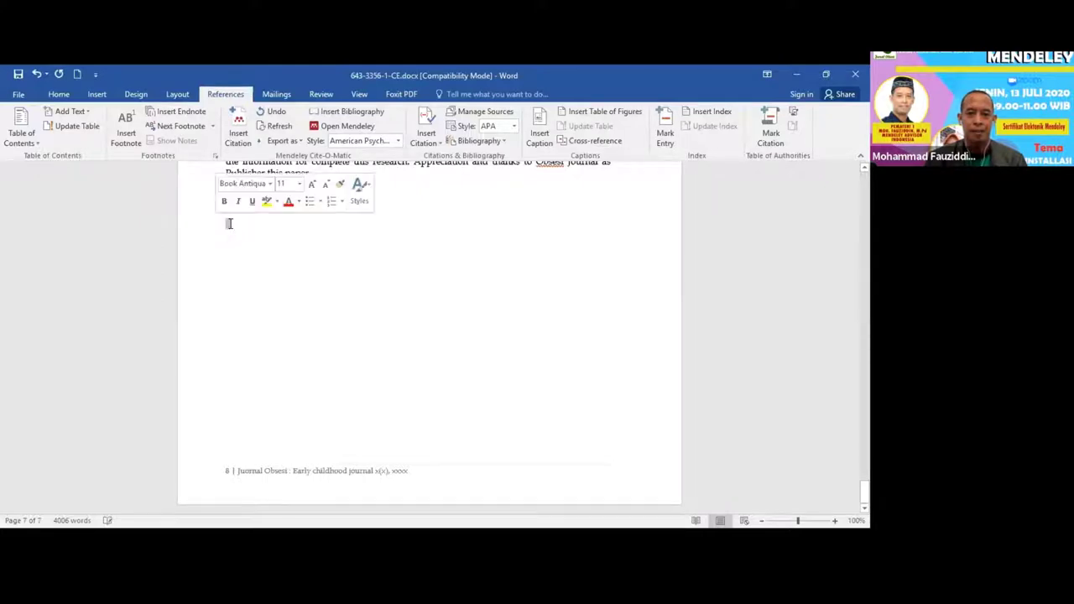
left_click(327, 117)
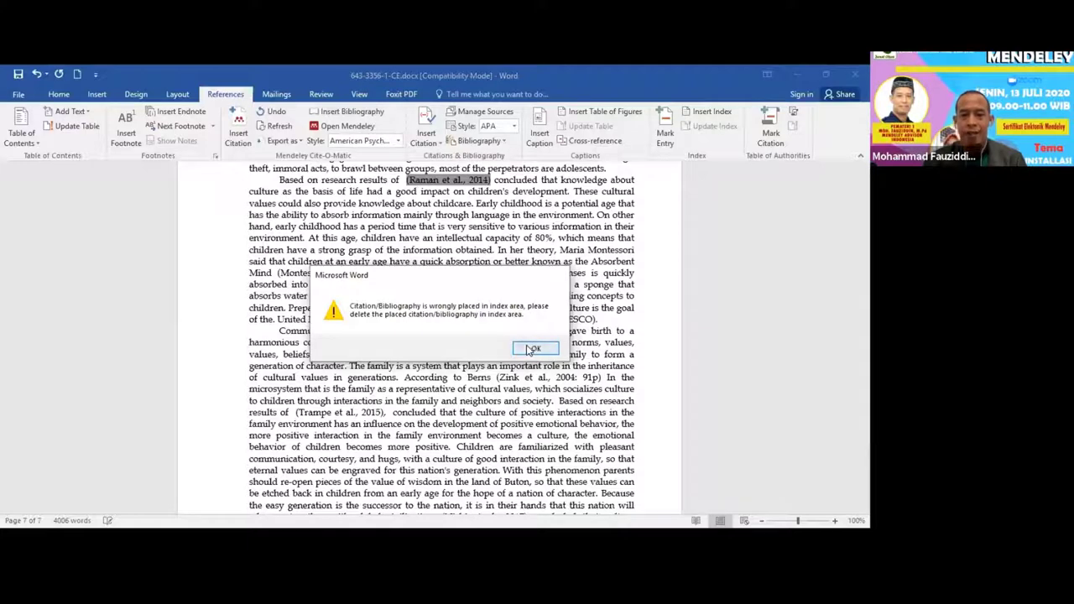
left_click(533, 348)
- Try to insert the Mendeley bibliography just before the first citation in the Introduction's second paragraph
scroll(243, 249, "up", 5)
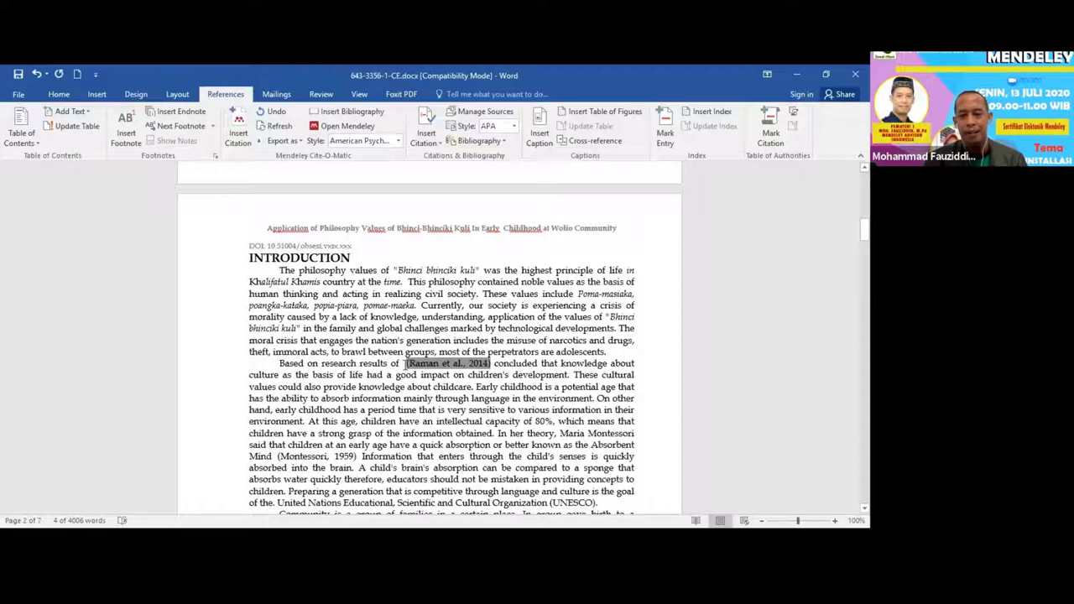
left_click(402, 365)
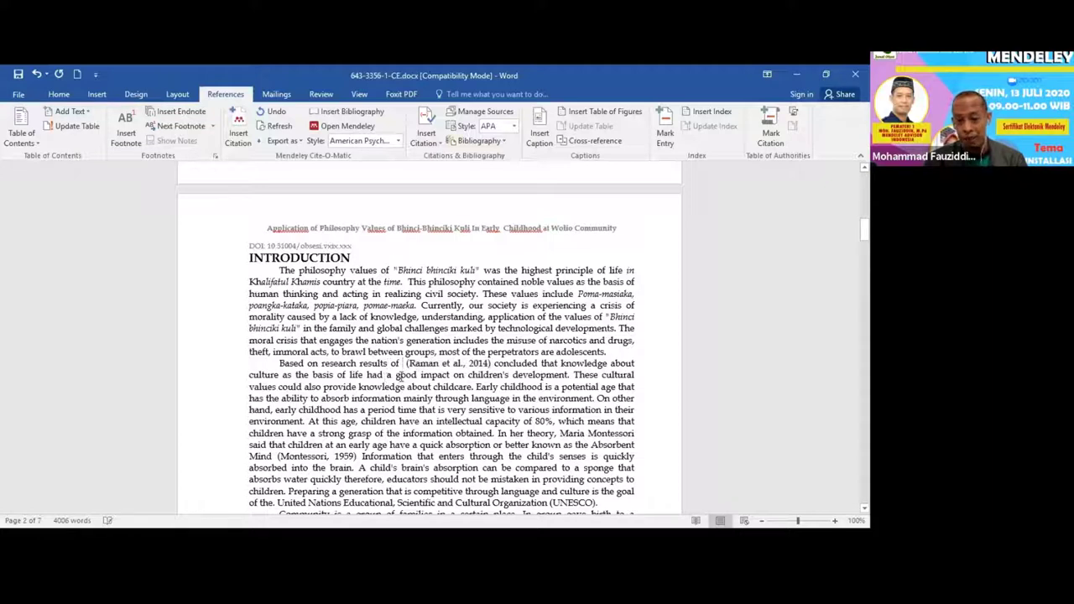
scroll(407, 365, "down", 1)
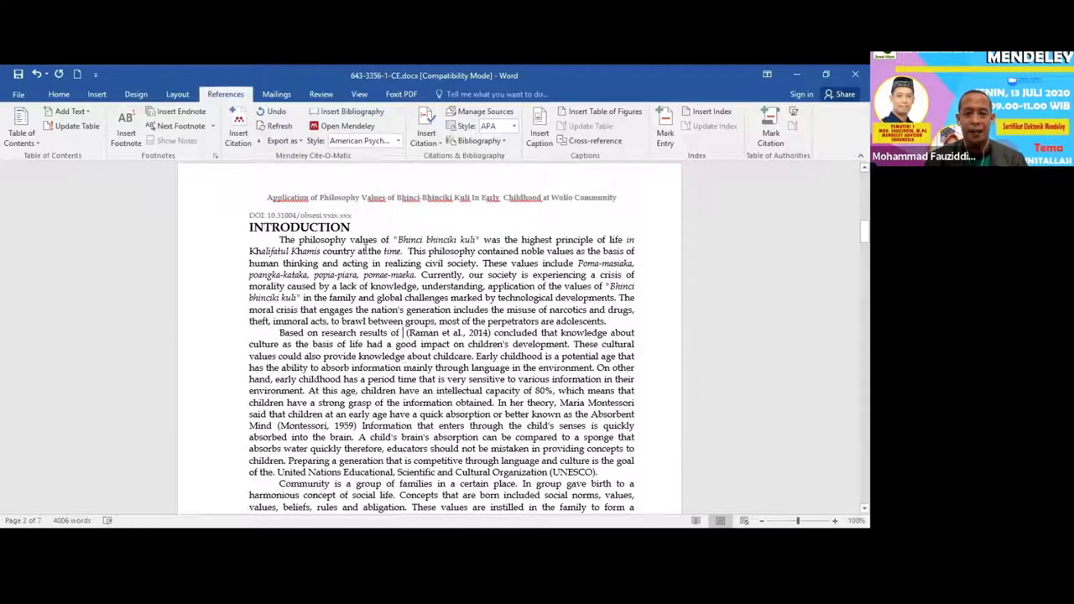
left_click(346, 113)
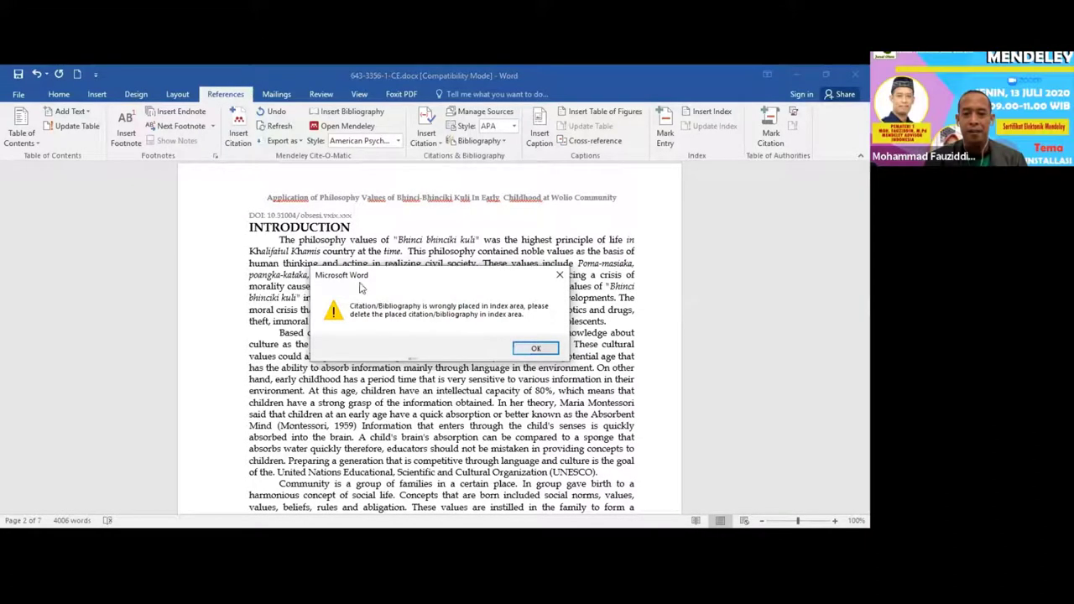
left_click_drag(363, 283, 366, 357)
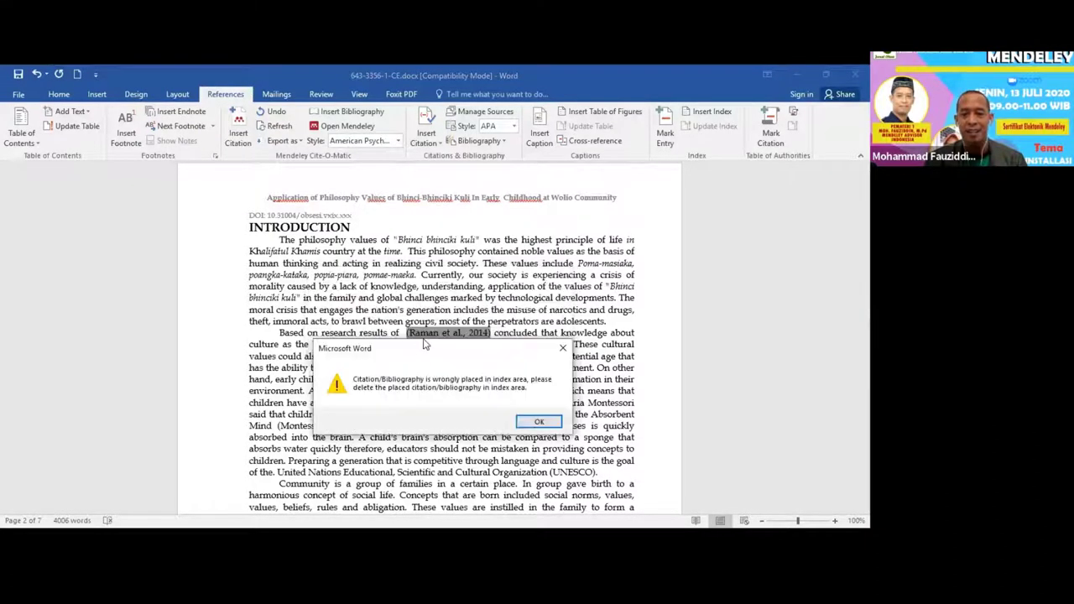
left_click(538, 422)
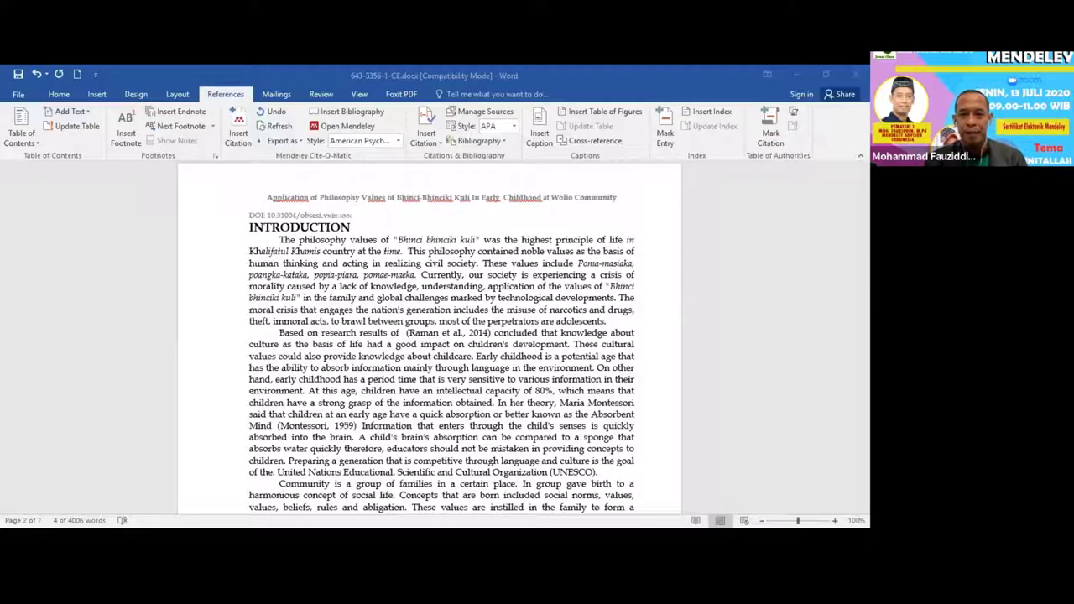
key("alt+s")
key("b")
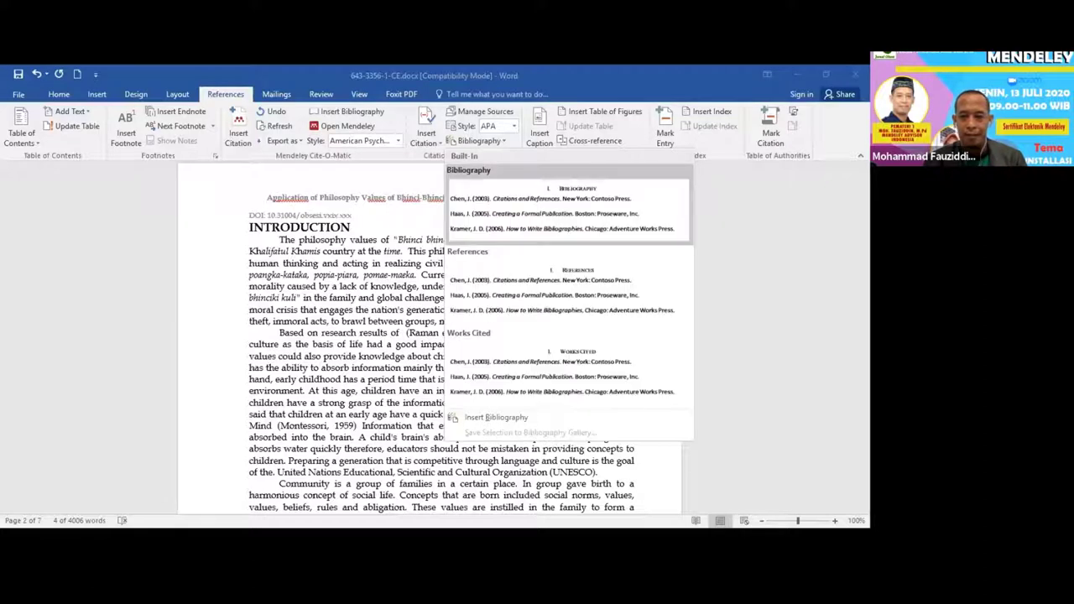
key("Escape")
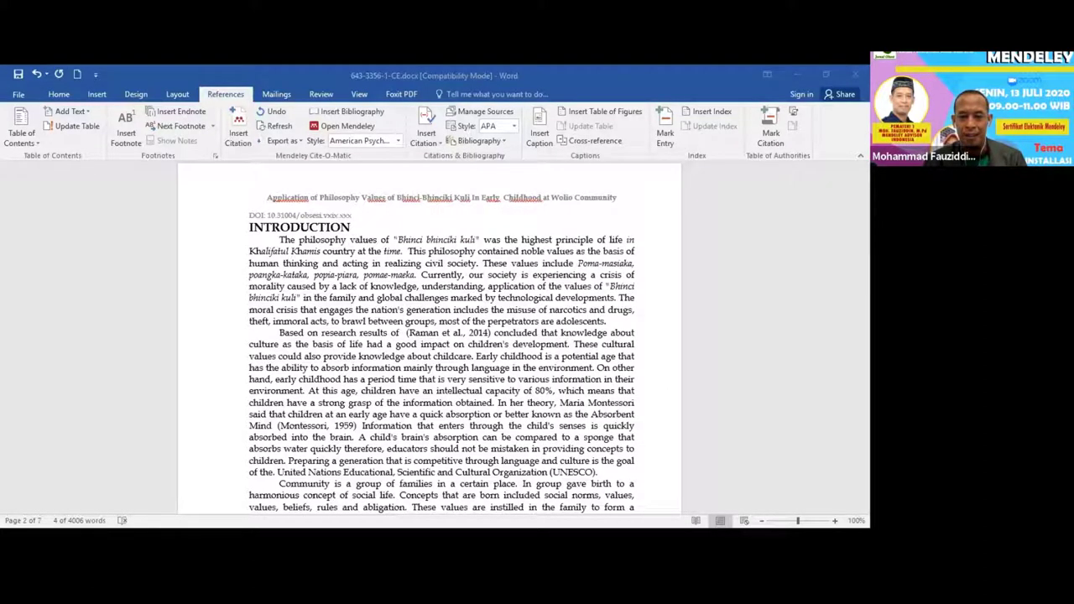
double_click(340, 367)
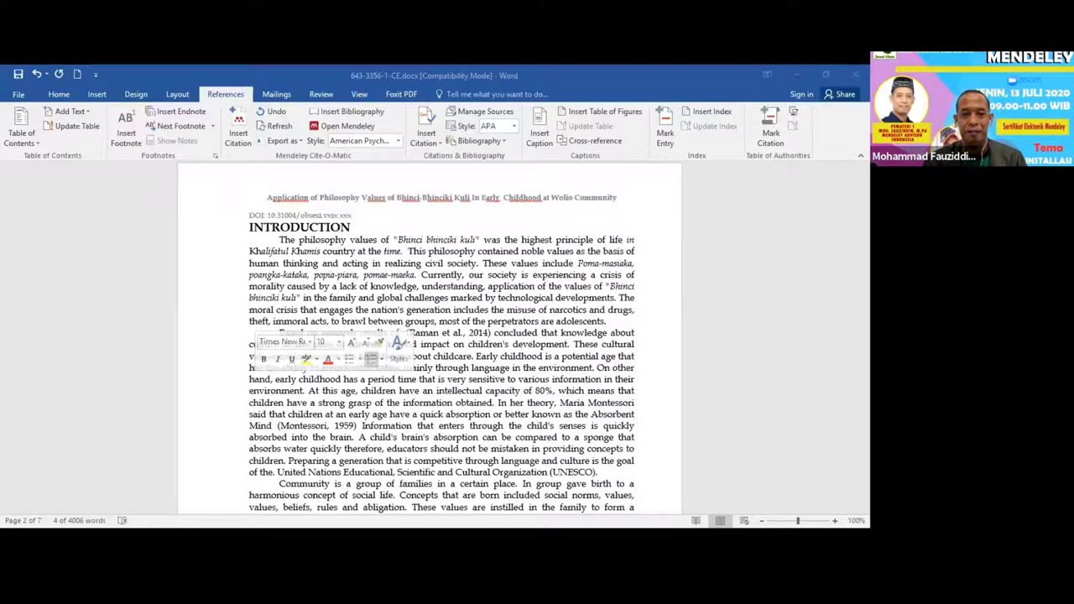
double_click(339, 390)
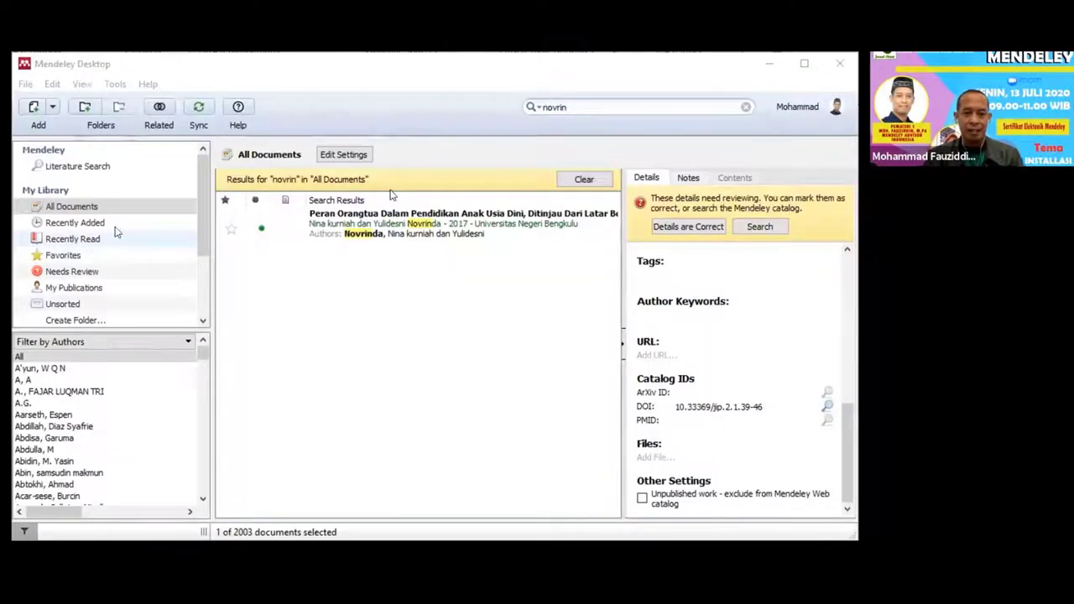
- Switch to Mendeley Desktop, clear the library search and look through the Recently Added references
left_click(83, 240)
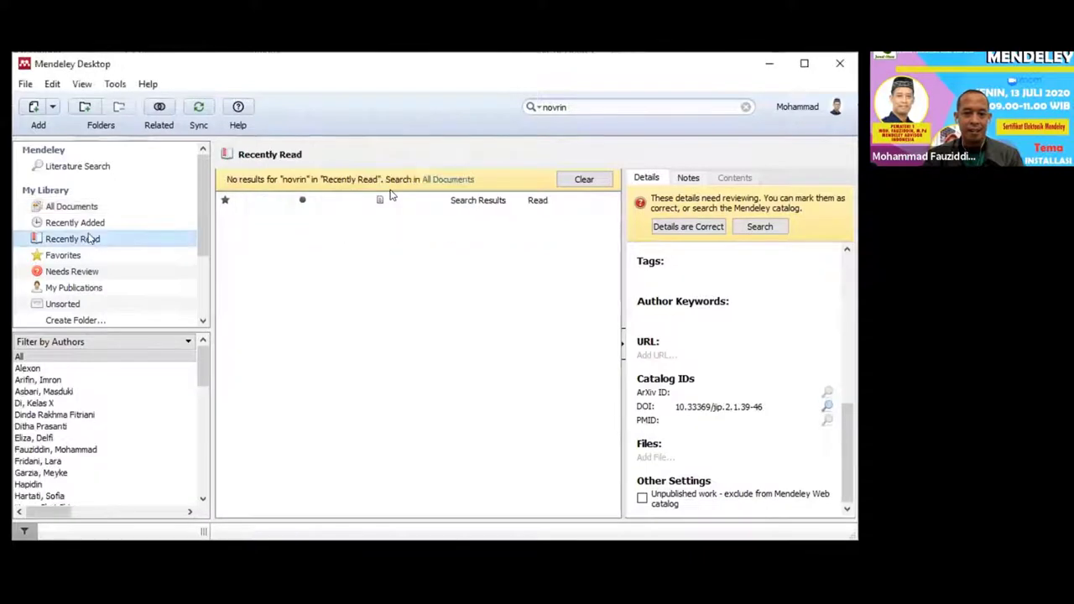
left_click(89, 224)
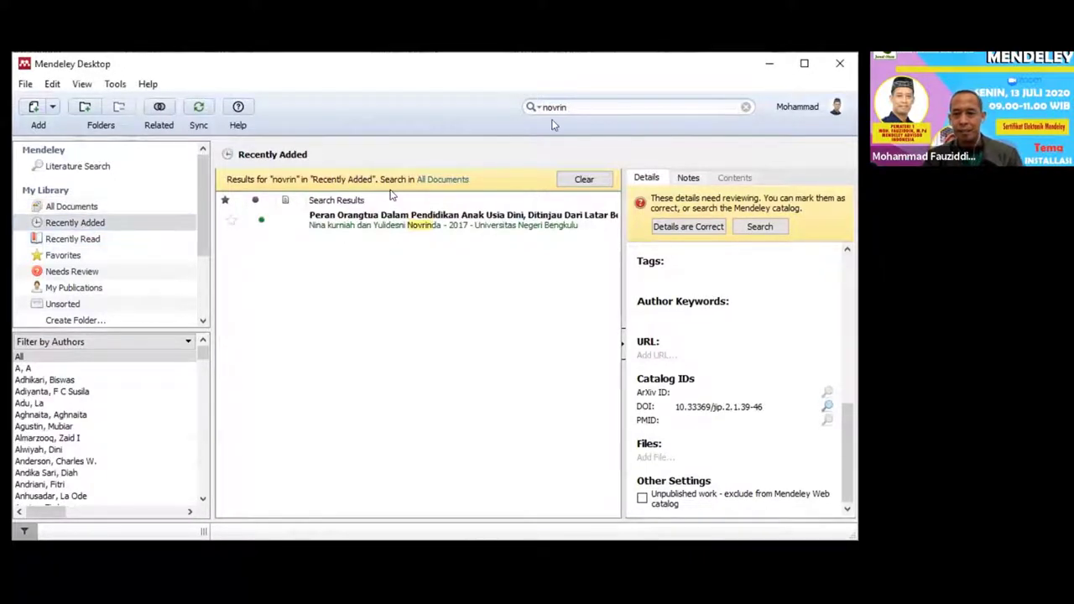
left_click(745, 106)
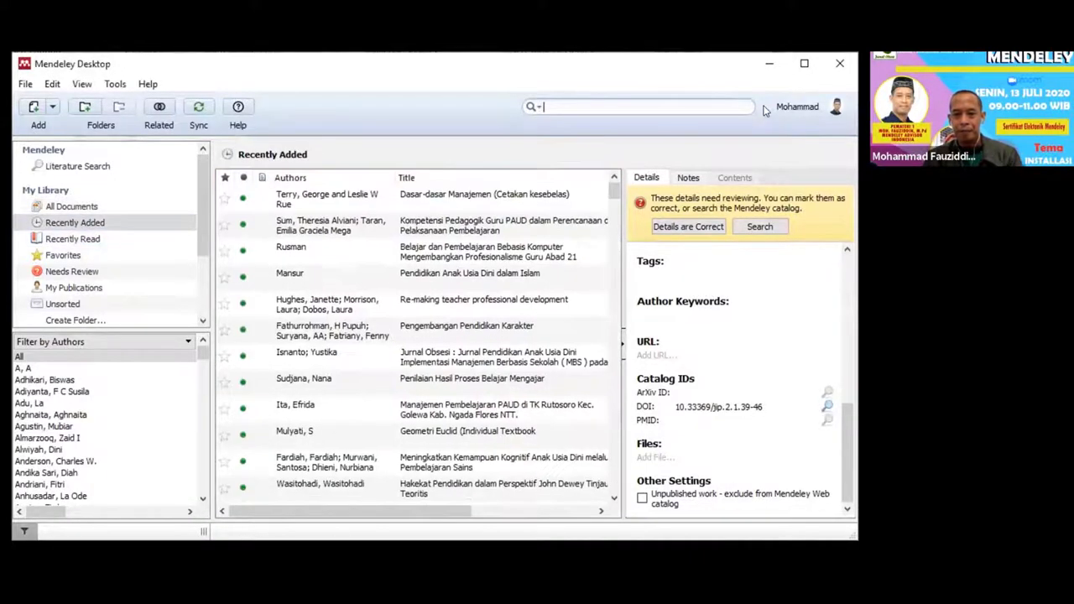
left_click(294, 201)
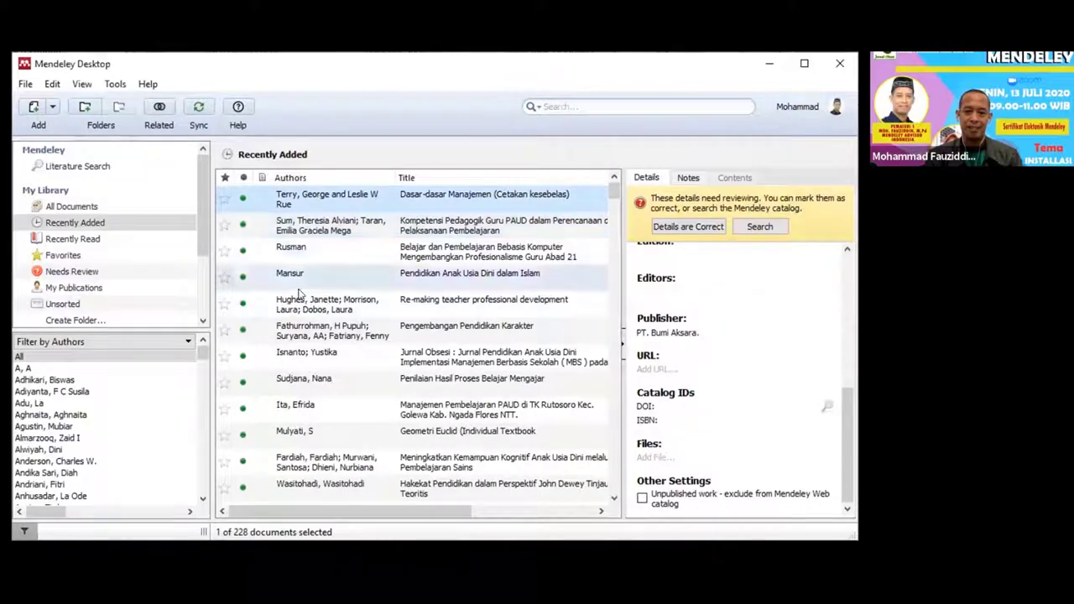
scroll(291, 267, "down", 7)
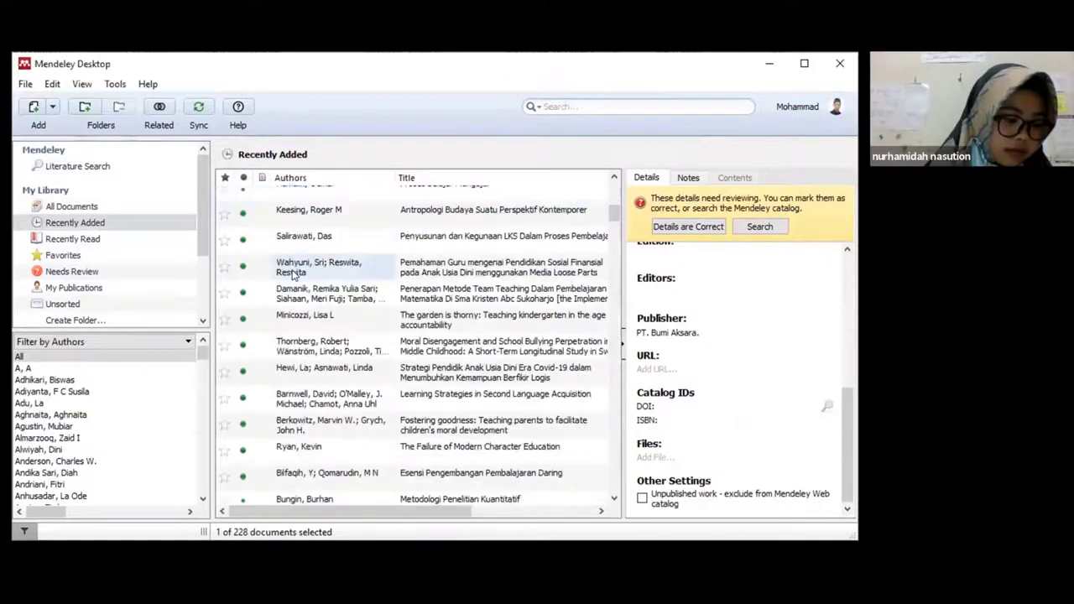
scroll(299, 275, "up", 3)
scroll(300, 276, "up", 5)
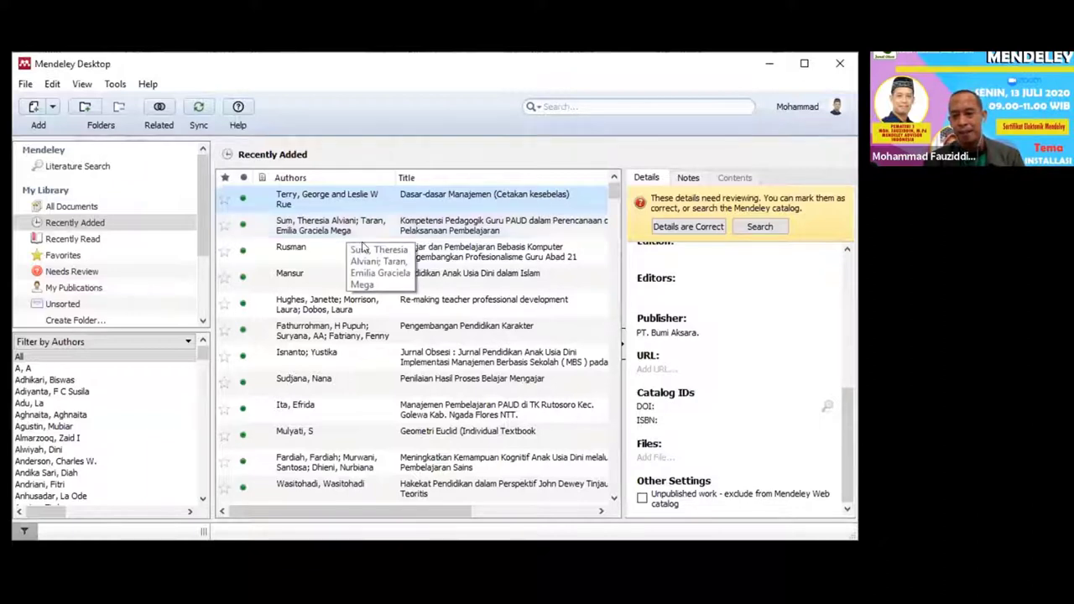
scroll(514, 279, "down", 10)
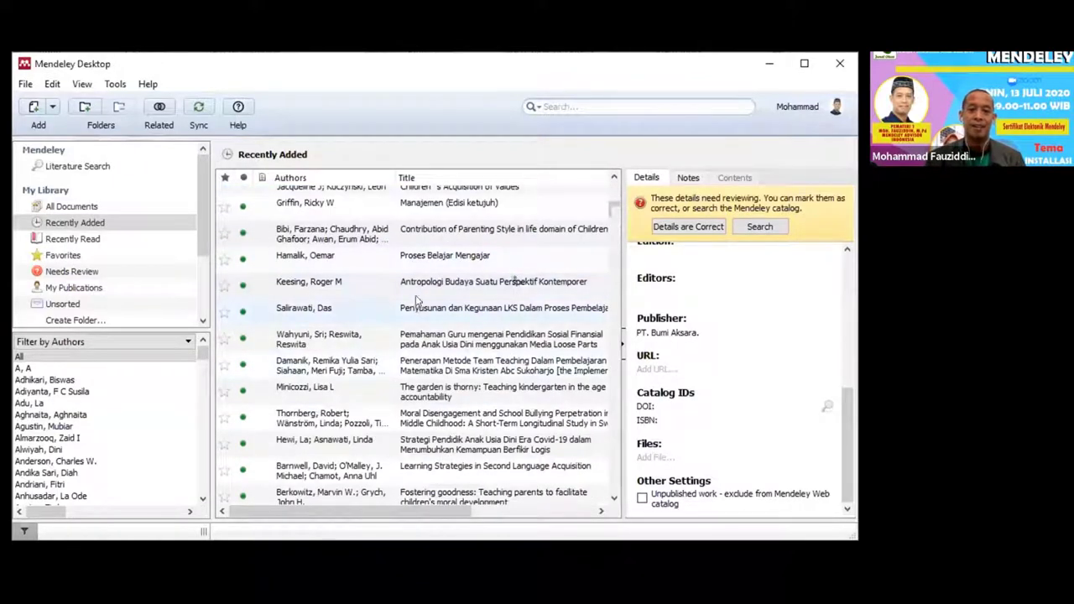
scroll(414, 304, "up", 10)
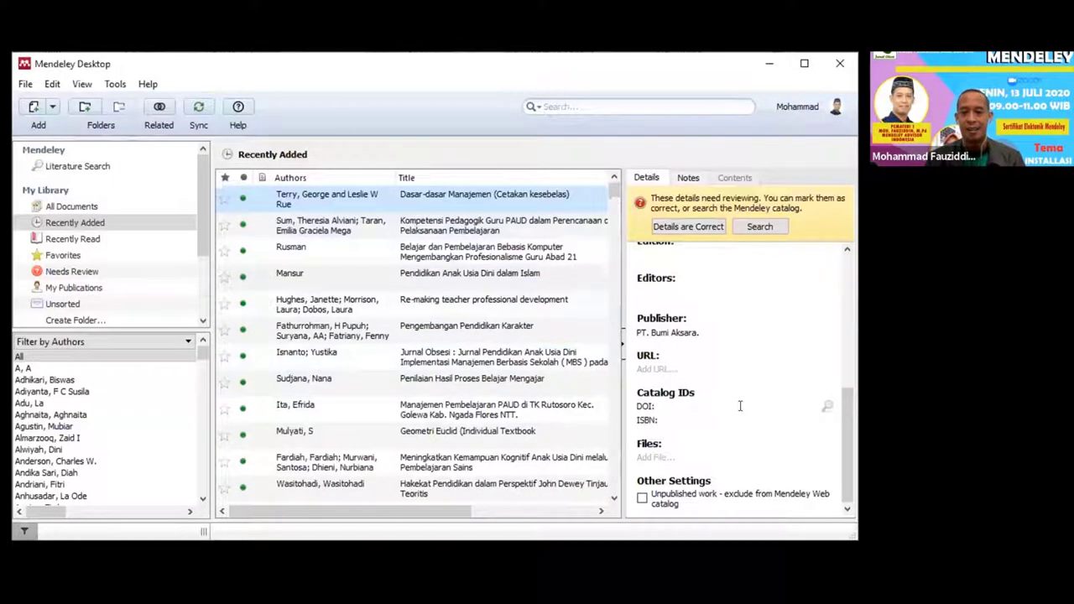
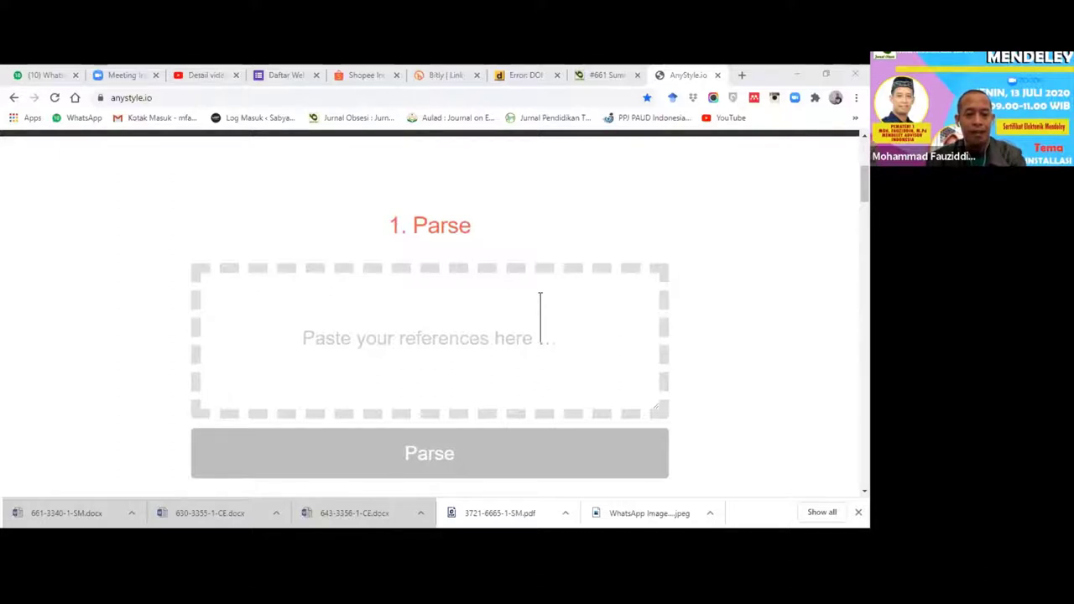
- On AnyStyle.io, paste the copied reference list into the parser, check its entries and parse all of them
left_click(420, 316)
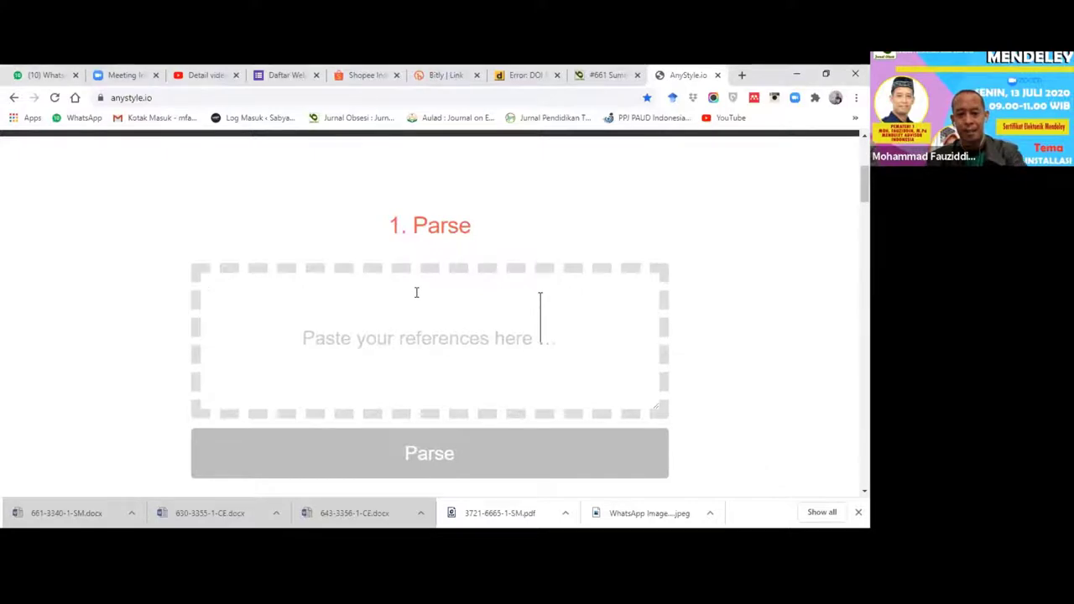
key("ctrl+v")
scroll(386, 325, "up", 5)
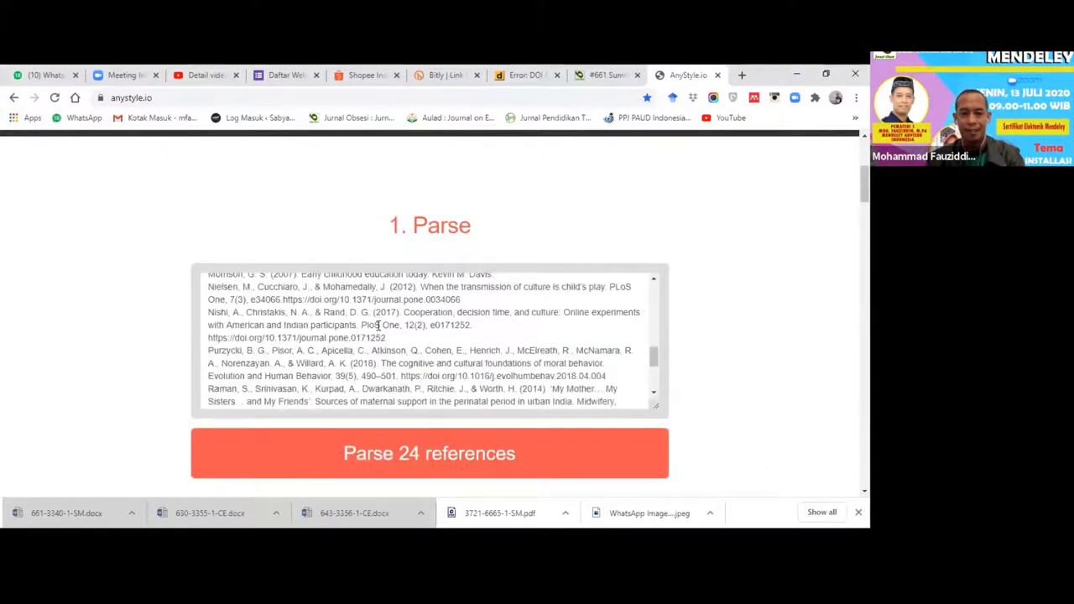
scroll(377, 326, "up", 5)
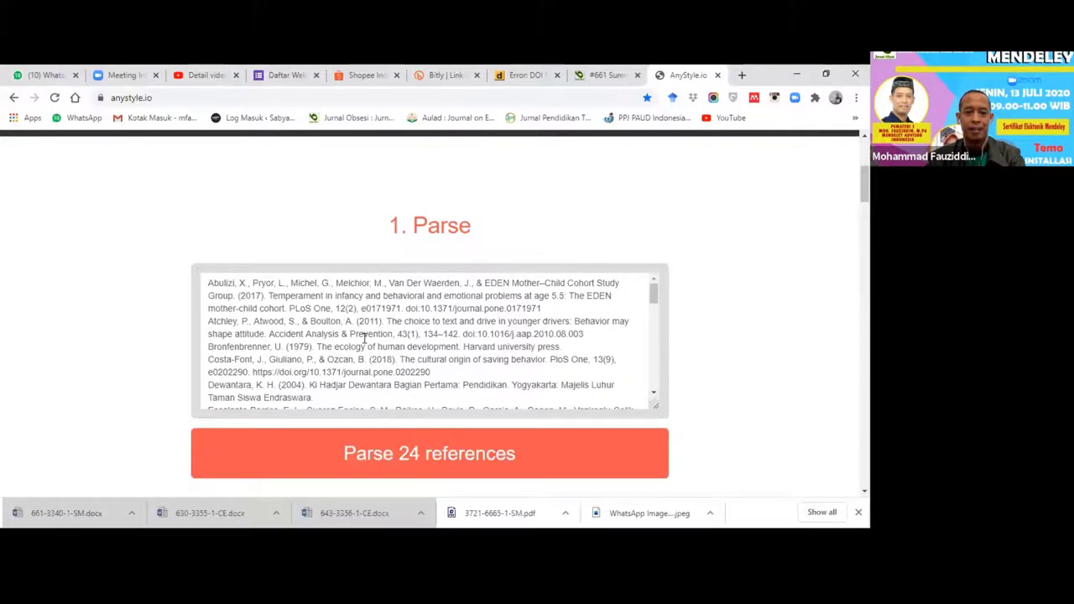
scroll(365, 337, "down", 5)
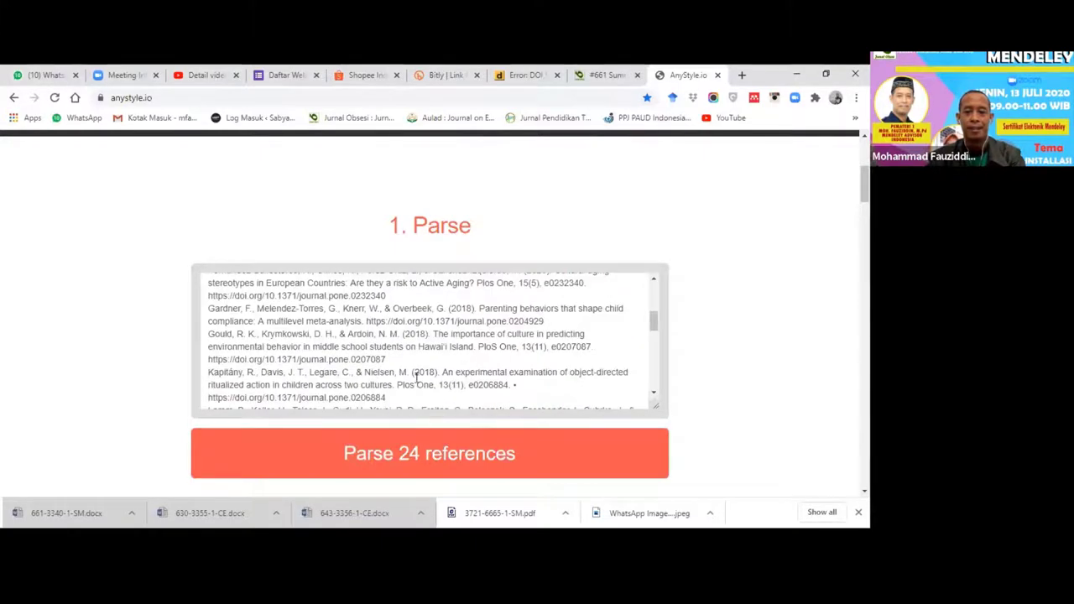
scroll(417, 378, "down", 10)
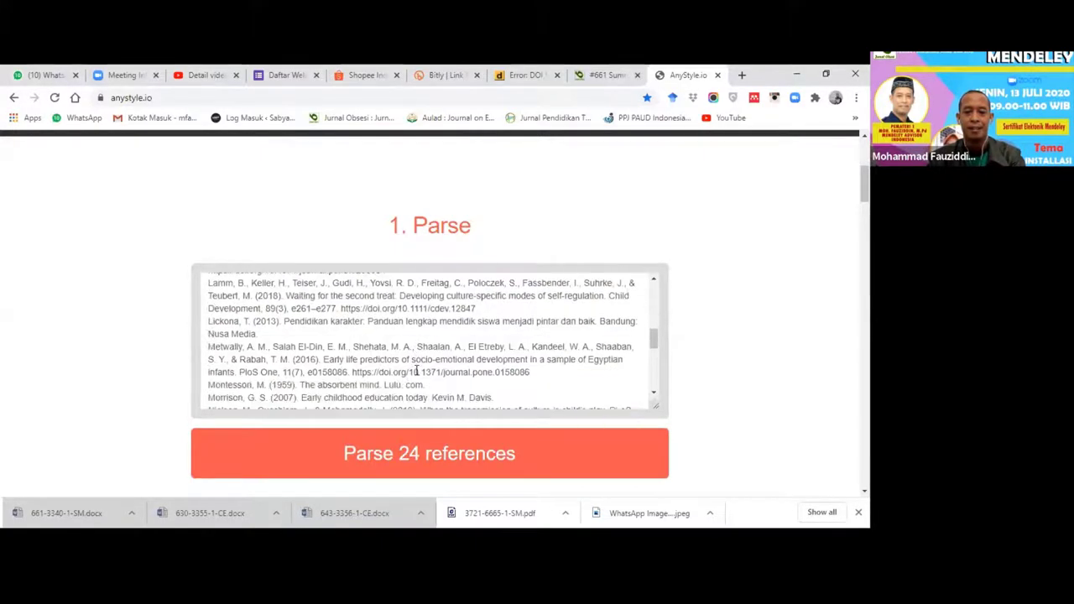
left_click(422, 454)
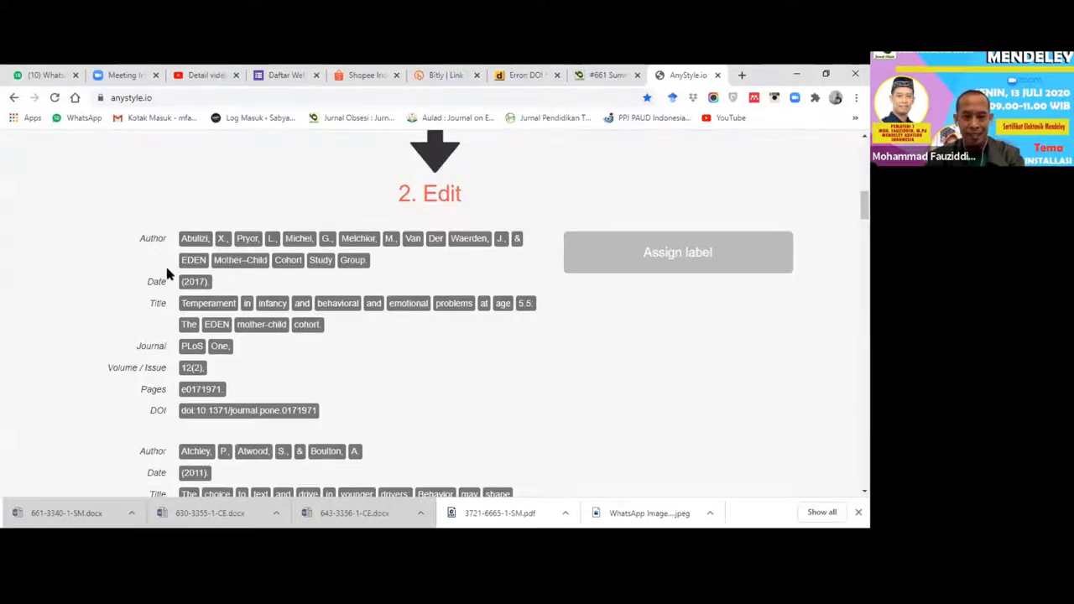
- Review the labelled fields of the parsed references on the first results page and save the references as BibTeX
scroll(181, 376, "down", 3)
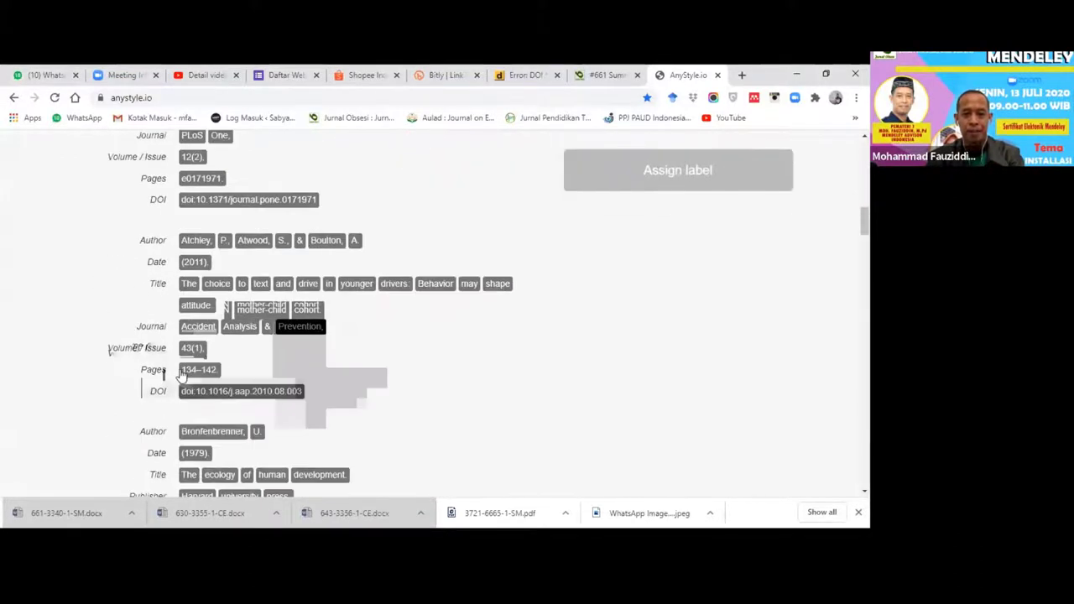
scroll(183, 375, "down", 4)
scroll(269, 353, "up", 3)
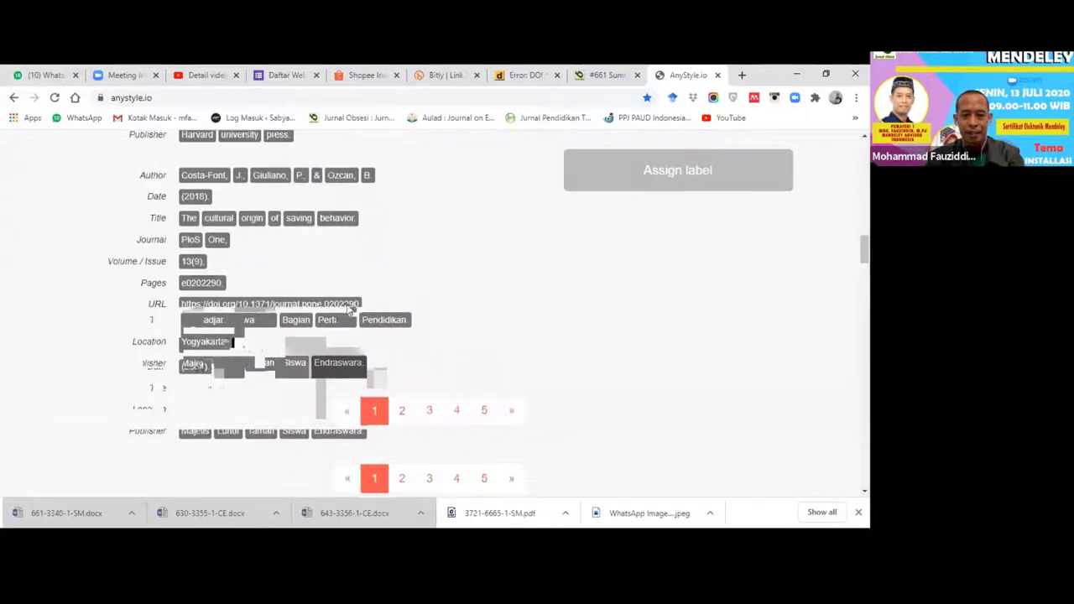
scroll(351, 314, "up", 2)
scroll(351, 313, "up", 2)
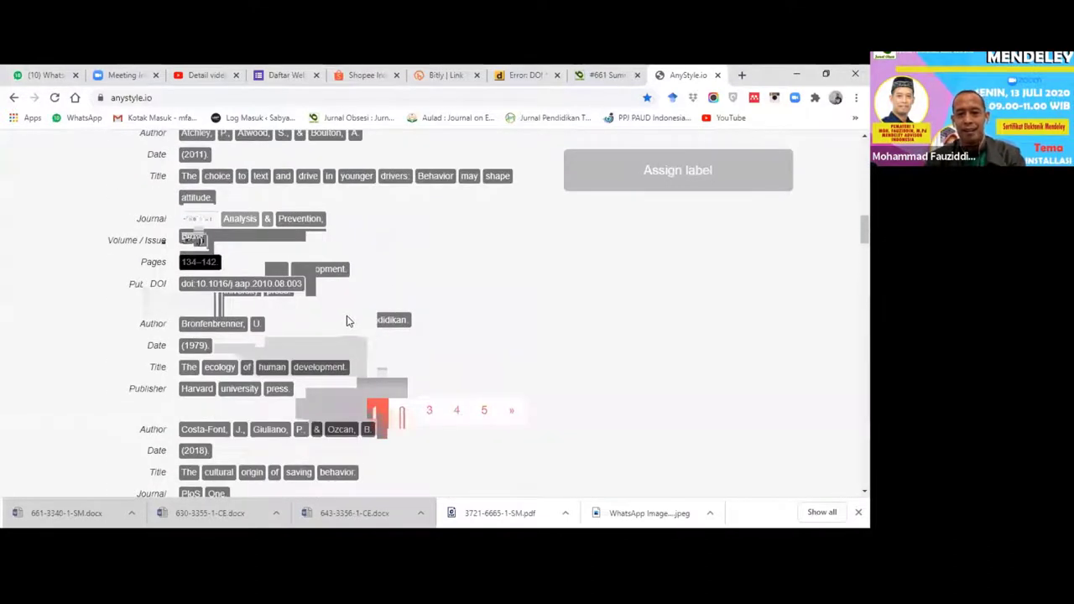
scroll(352, 319, "down", 4)
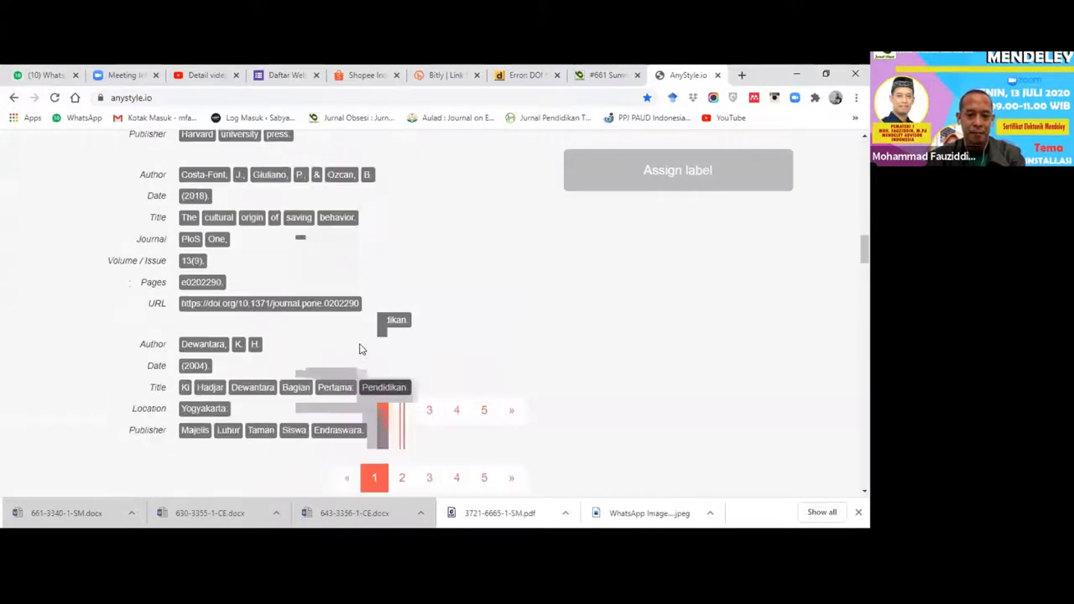
scroll(363, 353, "down", 3)
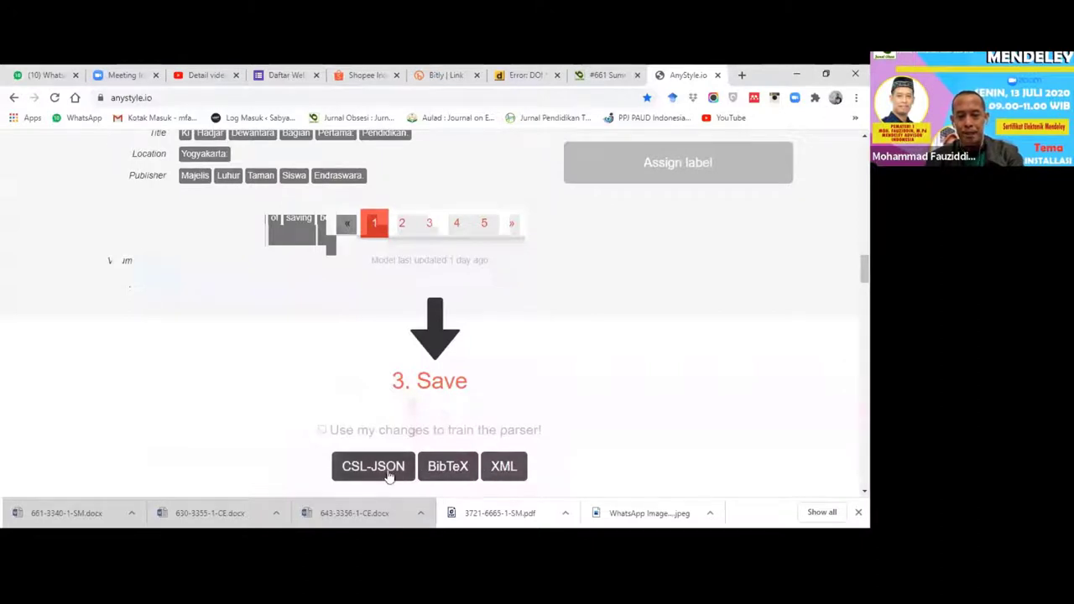
left_click(450, 470)
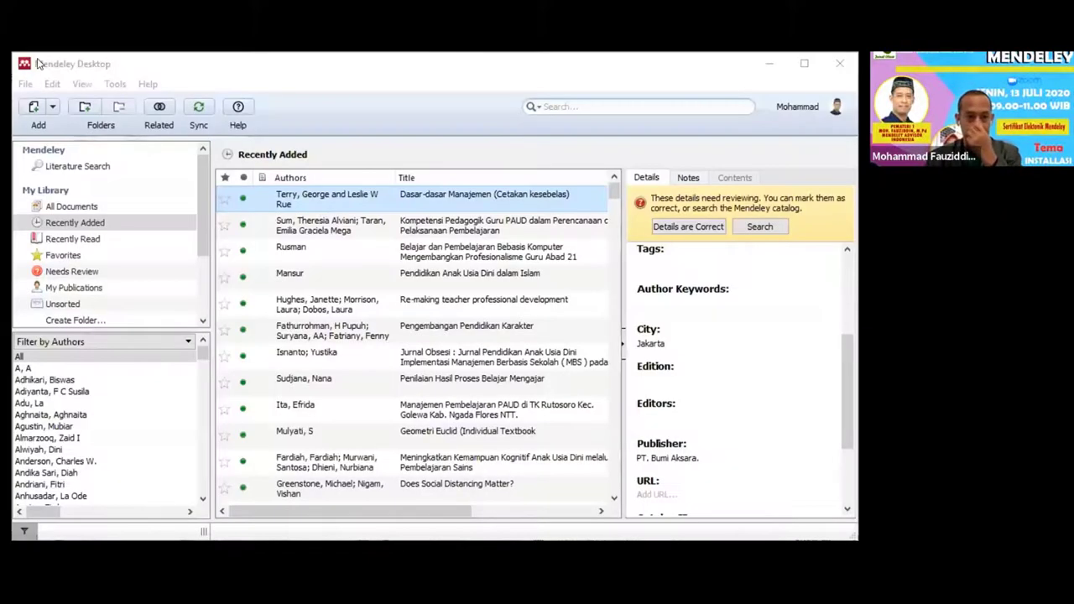
- Switch to Mendeley Desktop and import the BibTeX file anystyle (2).bib from the Downloads folder
left_click(37, 63)
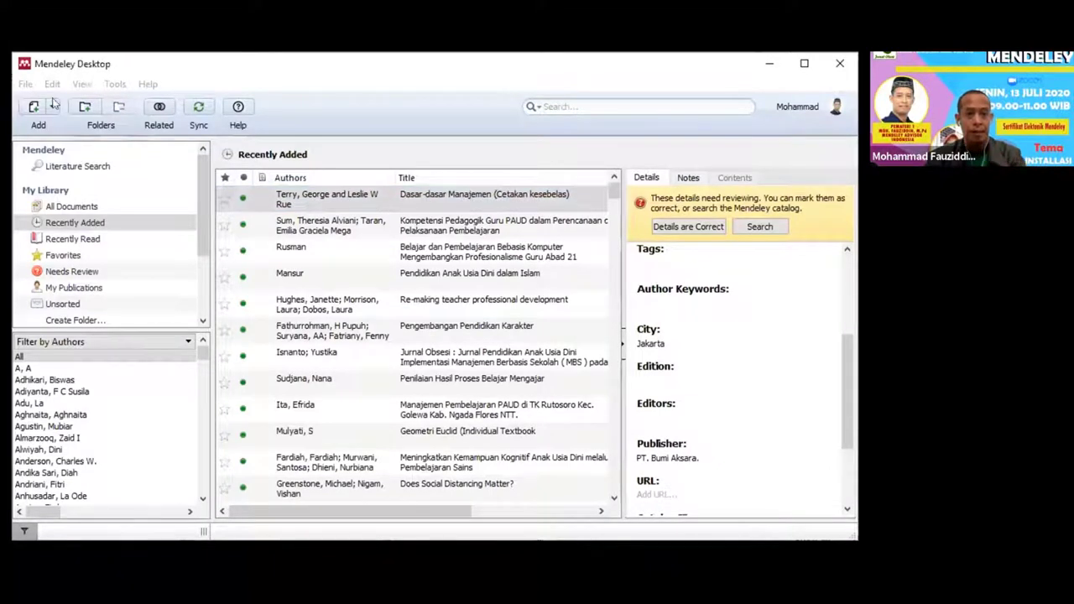
left_click(25, 84)
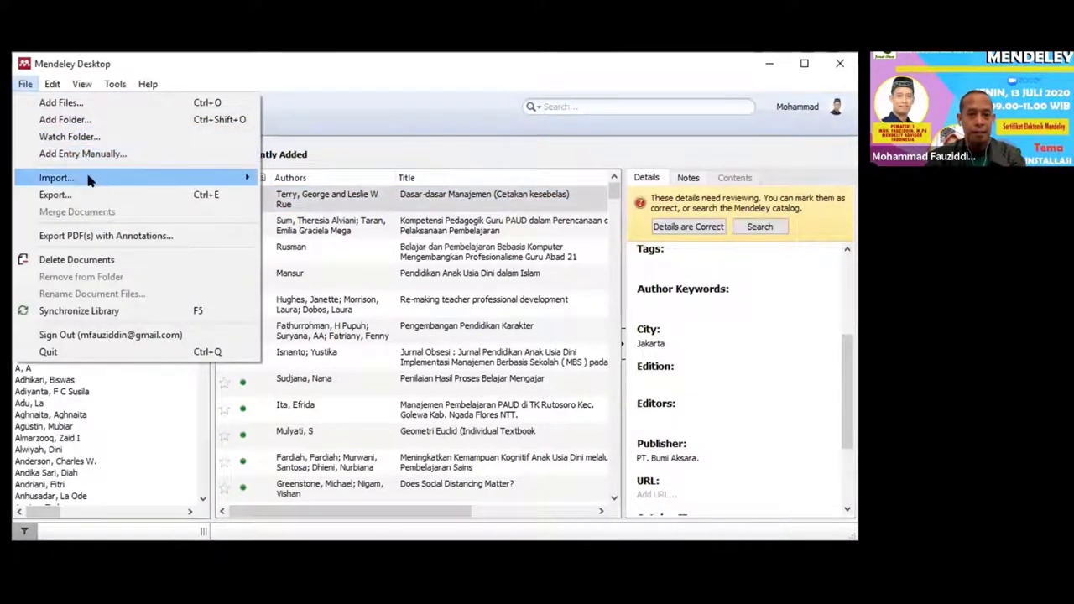
mouse_move(89, 181)
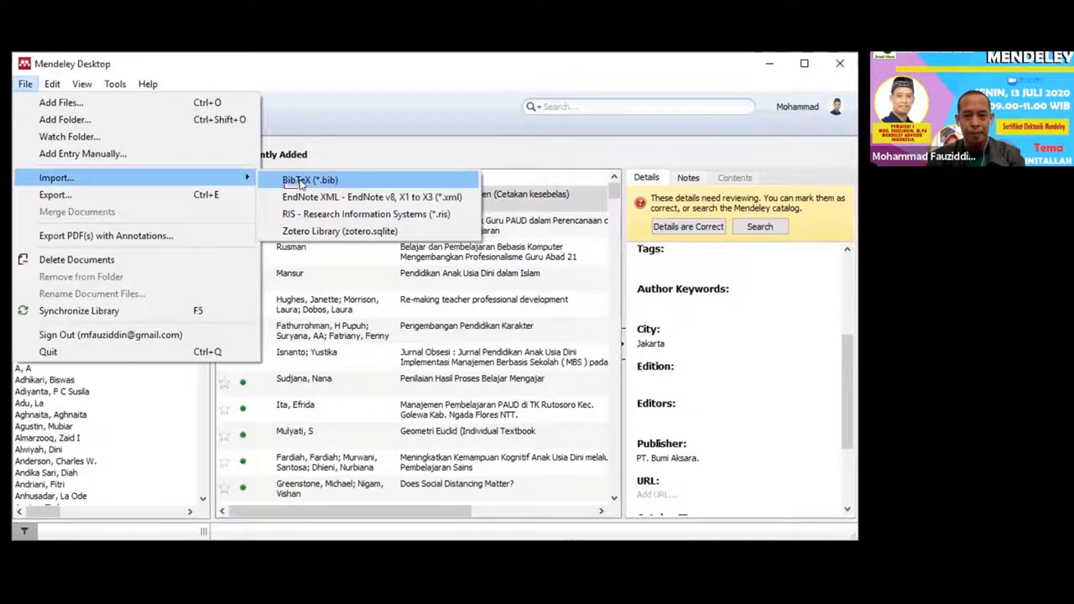
left_click(298, 183)
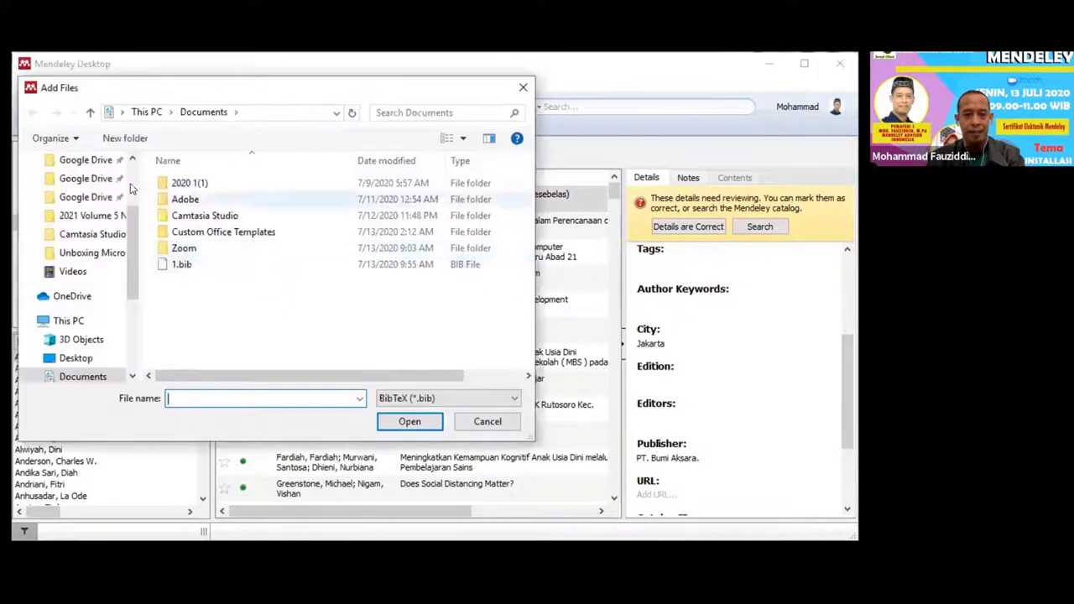
scroll(87, 218, "up", 2)
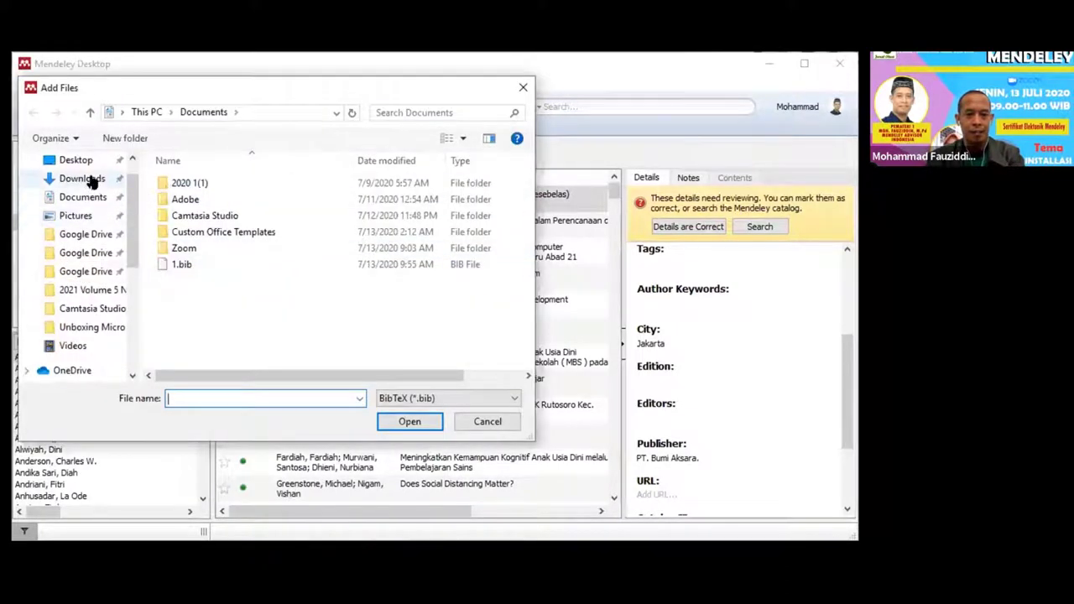
left_click(84, 178)
left_click(208, 319)
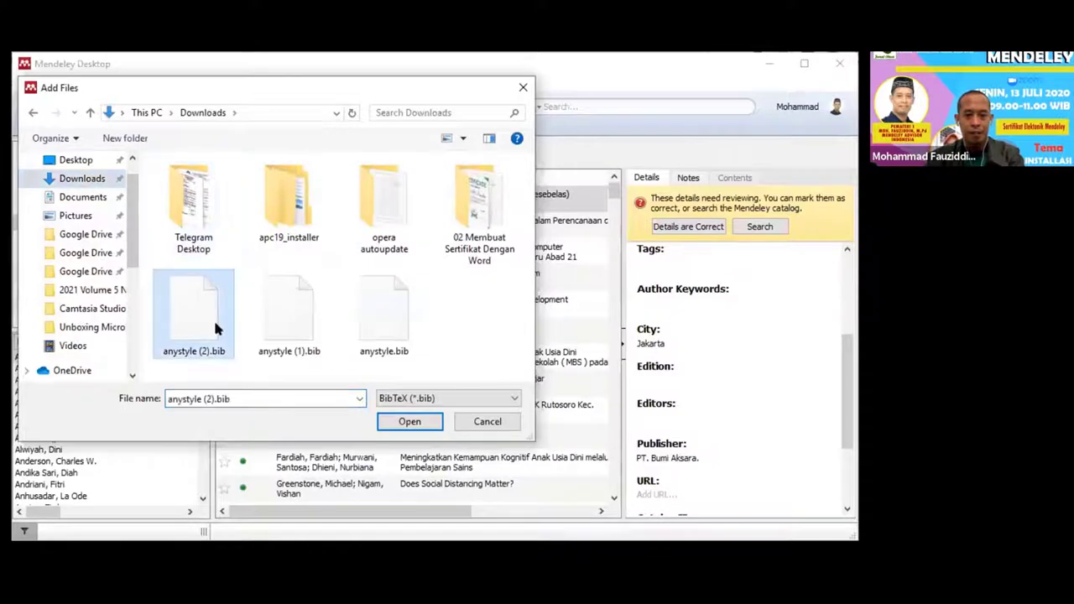
left_click(409, 422)
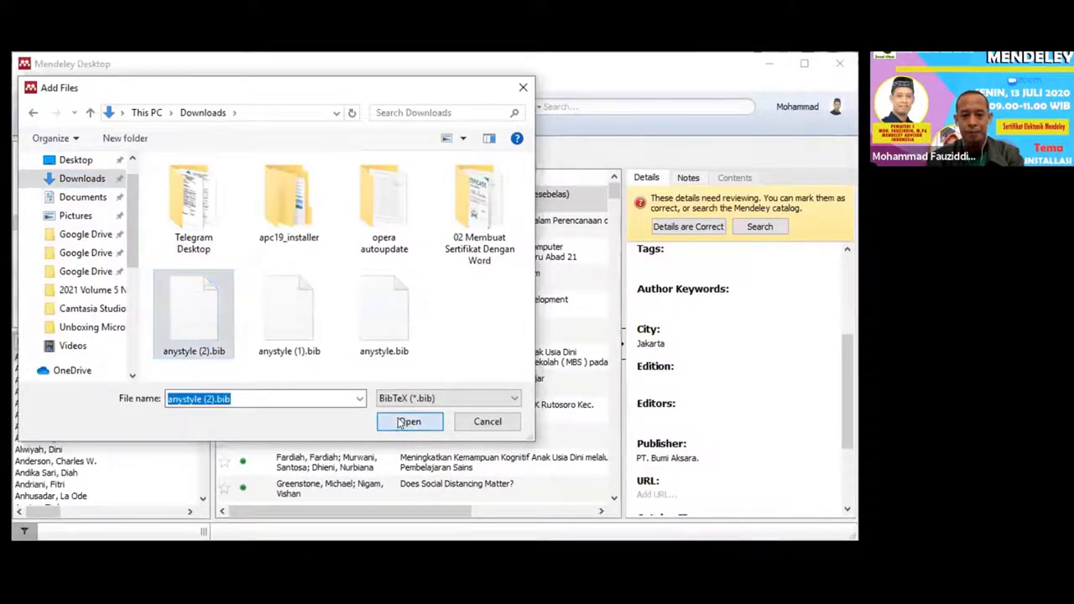
- Look through the Recently Added references for the imported entries and view the details of Dasar-dasar Manajemen (Cetakan kesebelas)
scroll(377, 414, "down", 3)
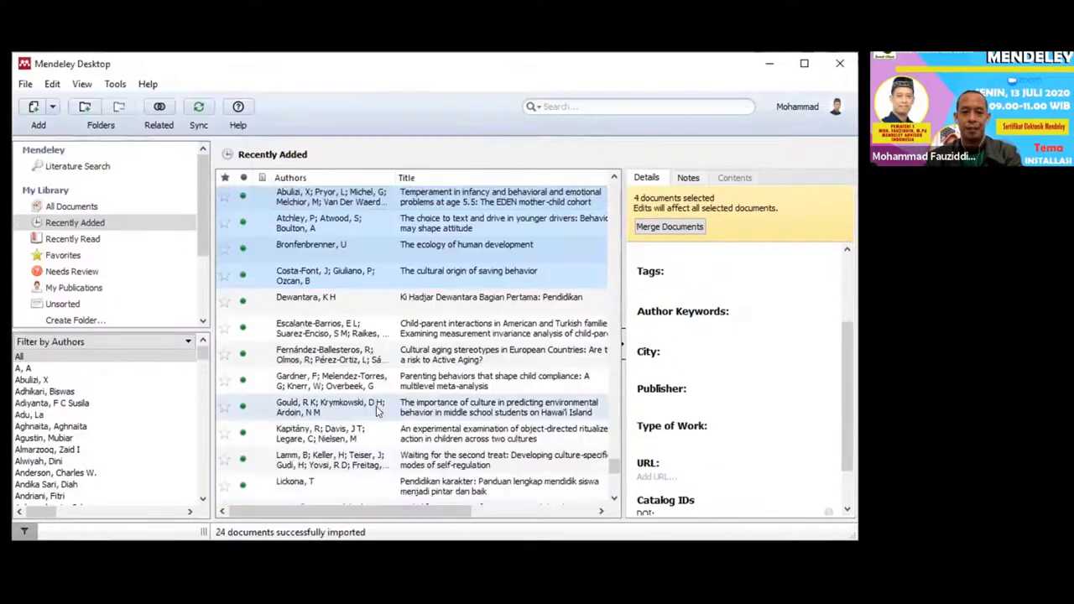
scroll(375, 373, "up", 6)
scroll(375, 356, "down", 15)
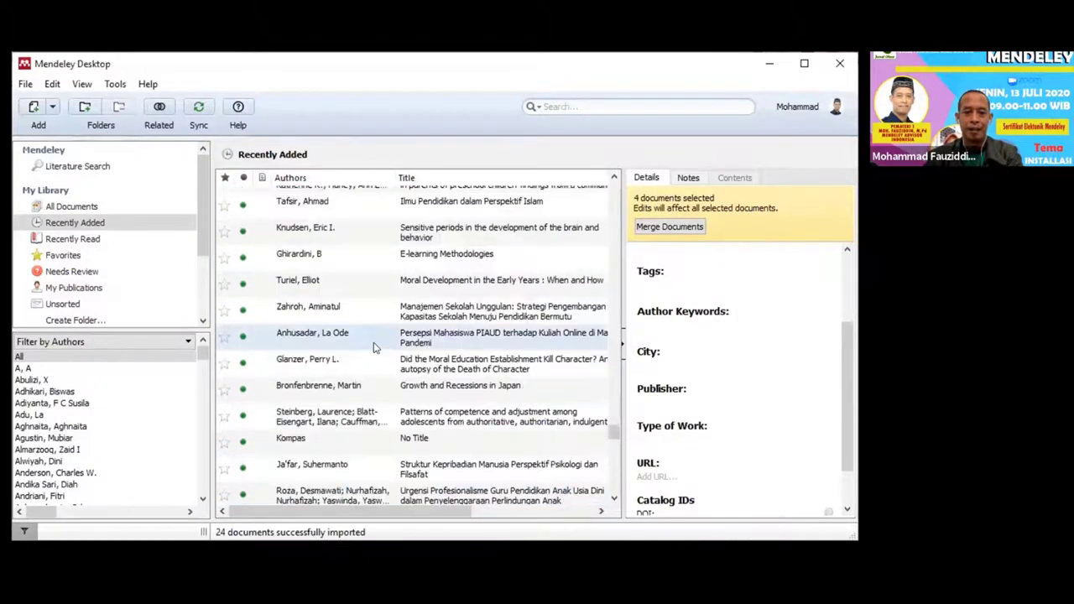
scroll(375, 343, "up", 15)
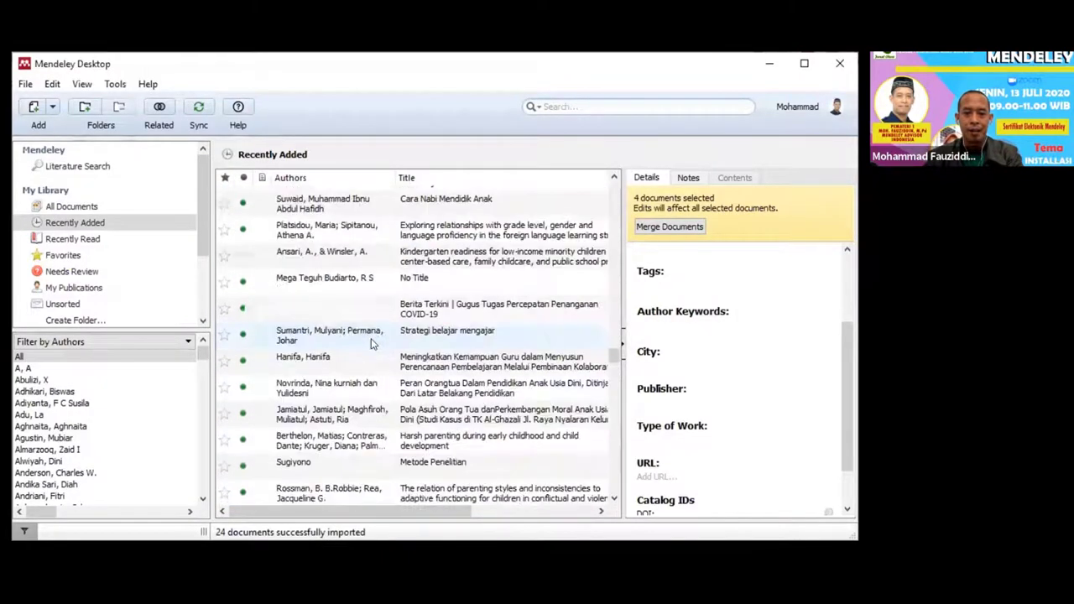
scroll(374, 342, "up", 15)
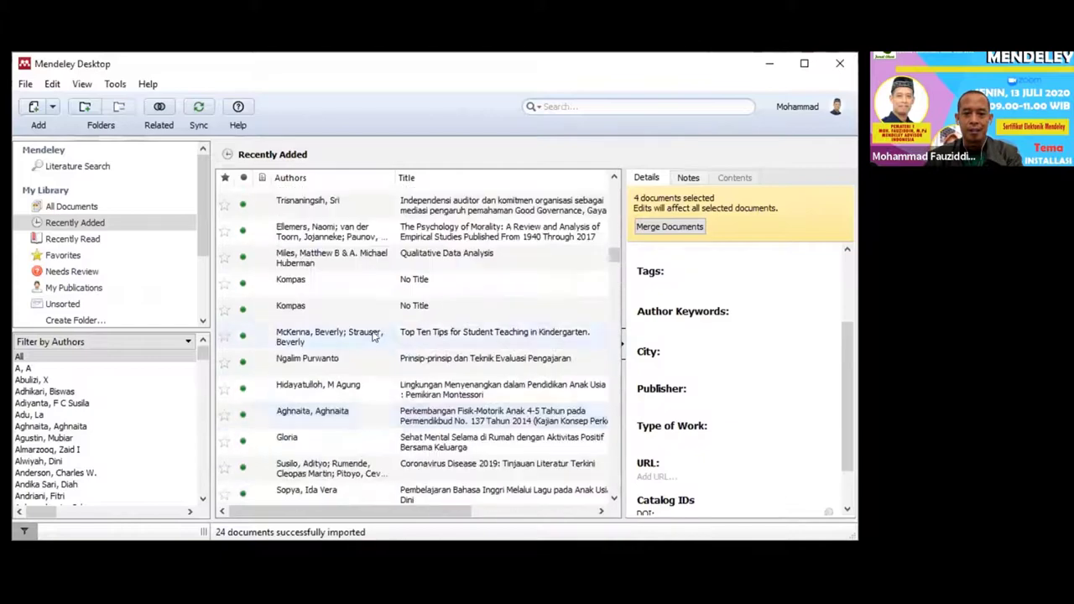
scroll(374, 336, "up", 3)
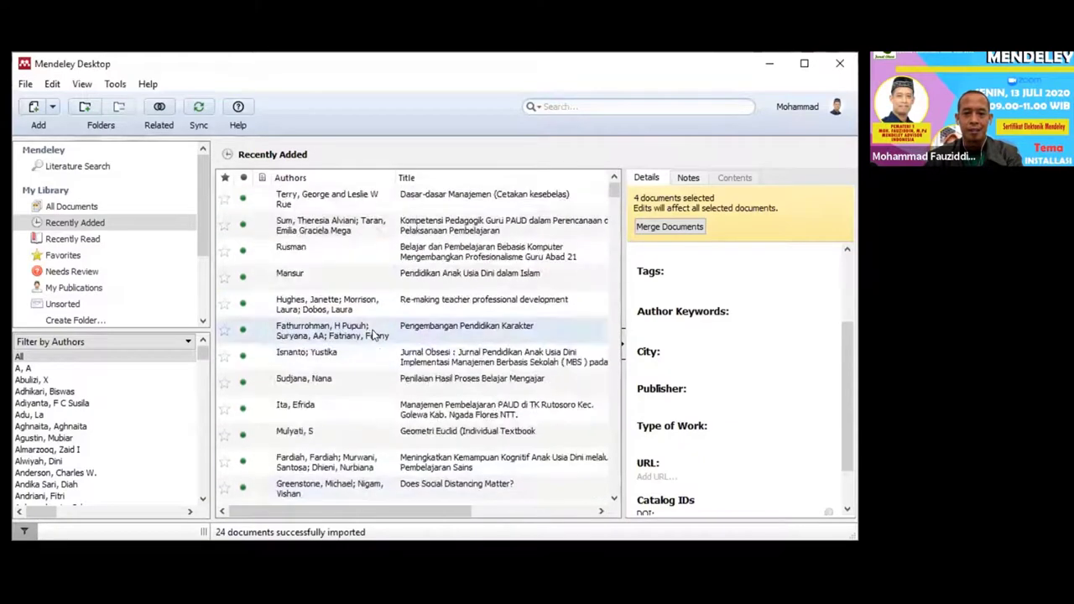
scroll(353, 243, "down", 6)
scroll(350, 262, "down", 4)
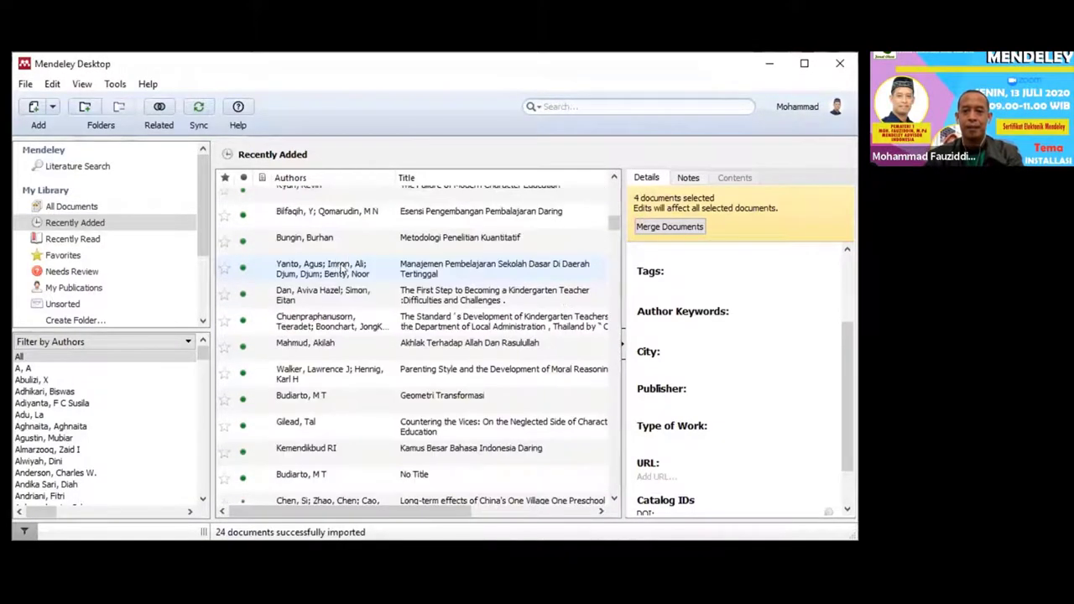
scroll(344, 261, "up", 8)
left_click(317, 206)
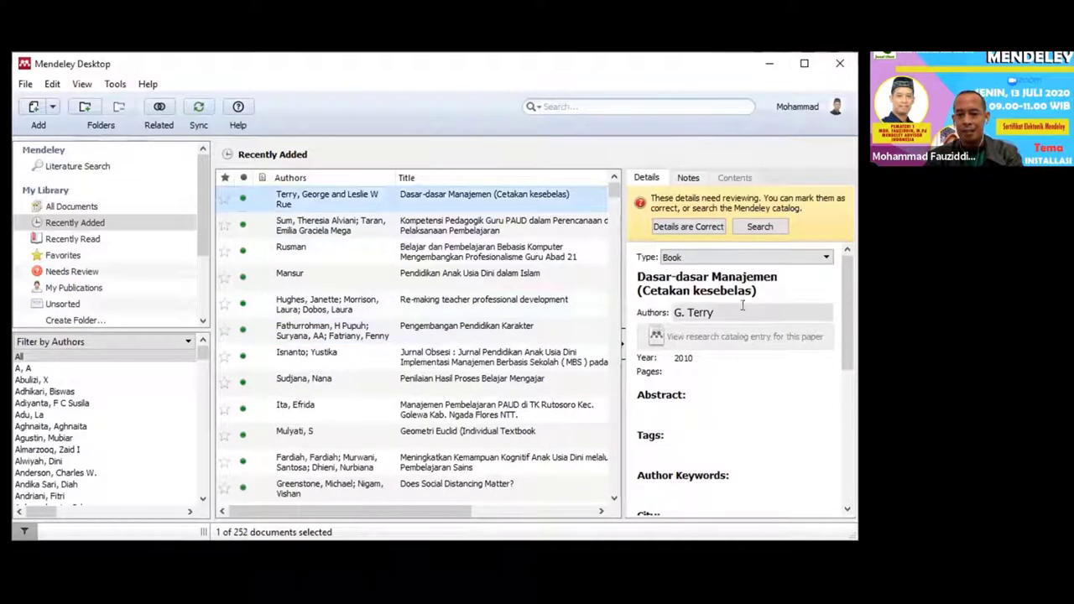
scroll(322, 326, "down", 10)
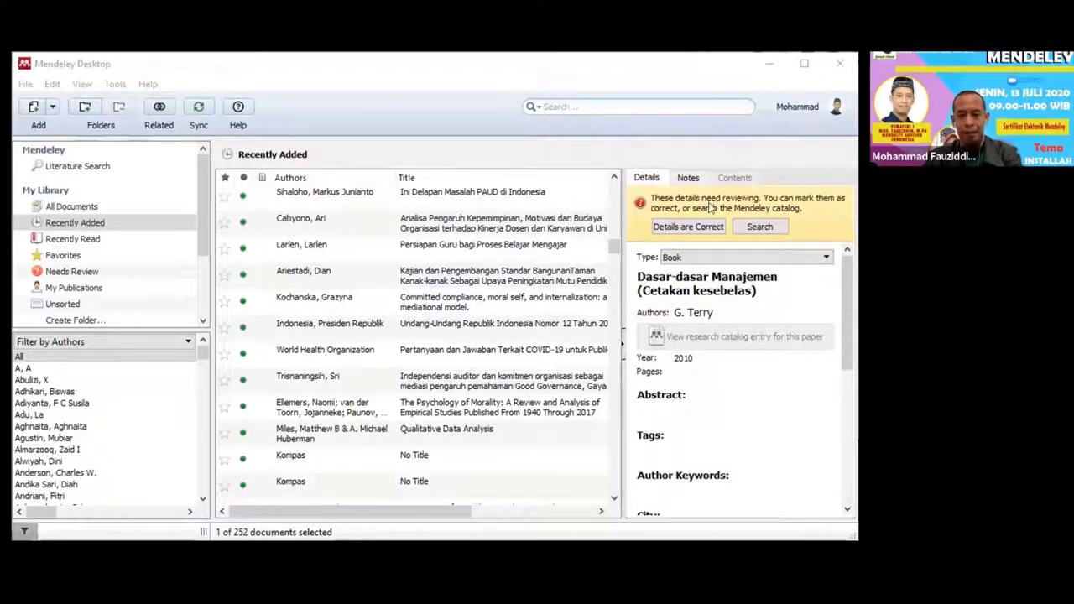
- Search Recently Added by the author's name, open the matching Hisbah journal article's details and check its year
left_click(668, 156)
type("Nurjannah")
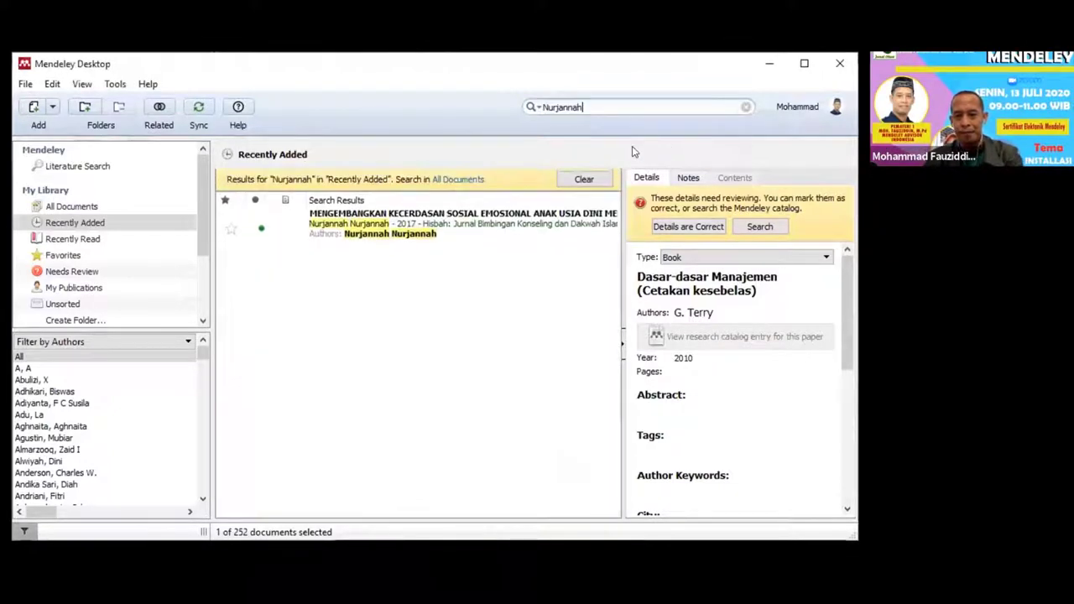
left_click(454, 223)
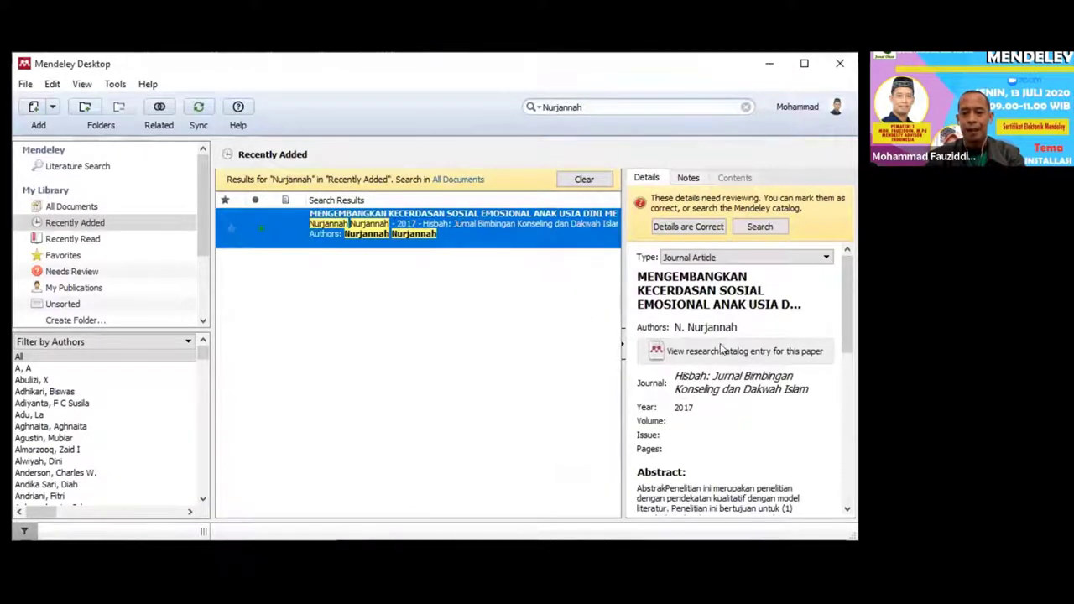
left_click(701, 407)
left_click_drag(702, 407, 667, 407)
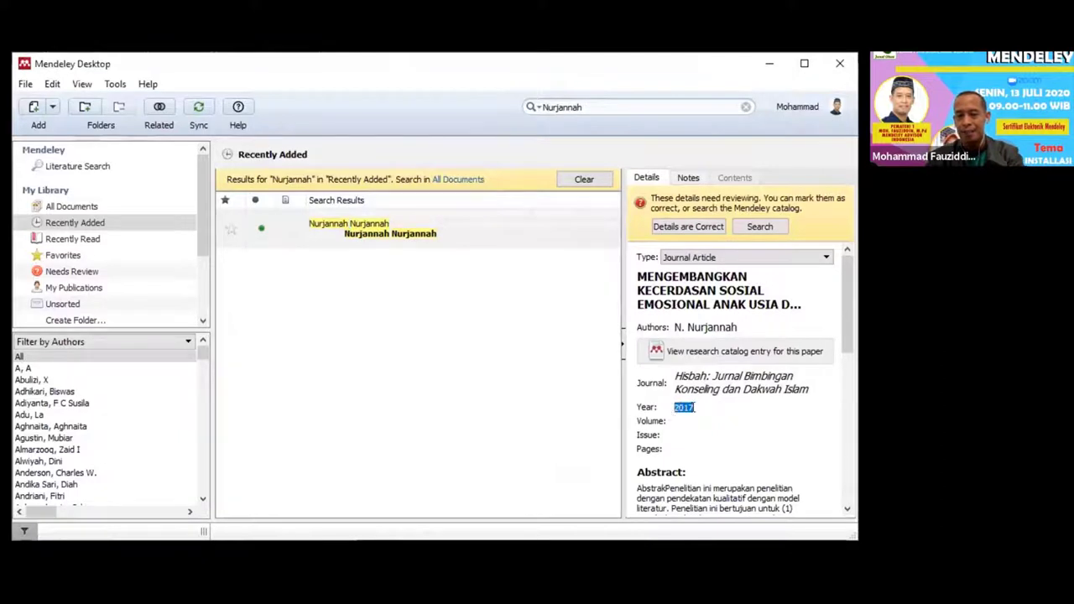
left_click(705, 406)
double_click(667, 410)
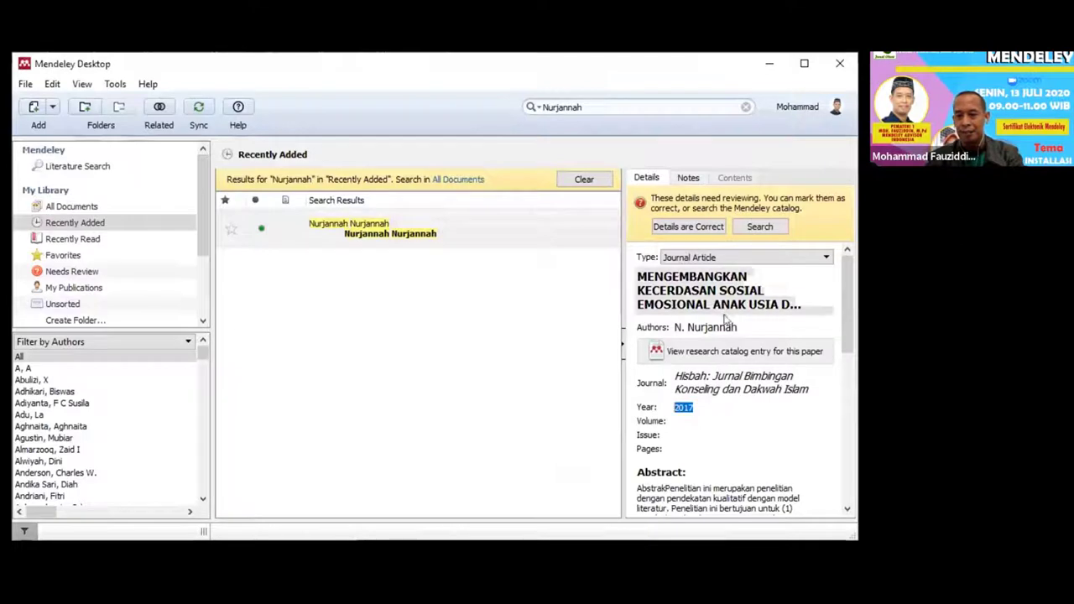
- Complete the Hisbah article's bibliographic details by looking up its DOI, 10.14421/hisbah.2017.141-05
scroll(722, 314, "down", 4)
scroll(727, 323, "down", 5)
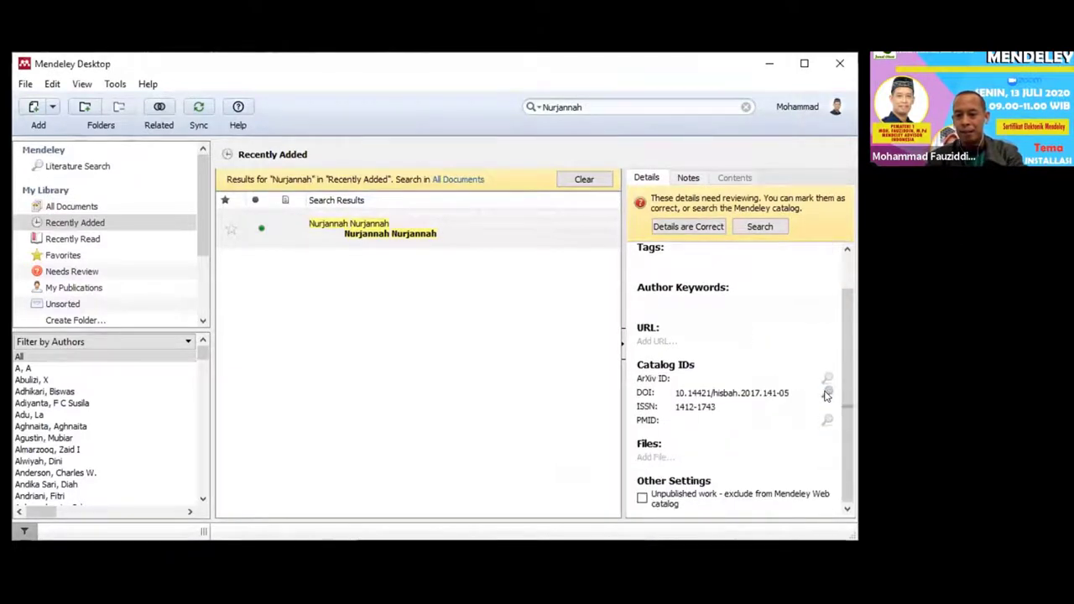
left_click(827, 393)
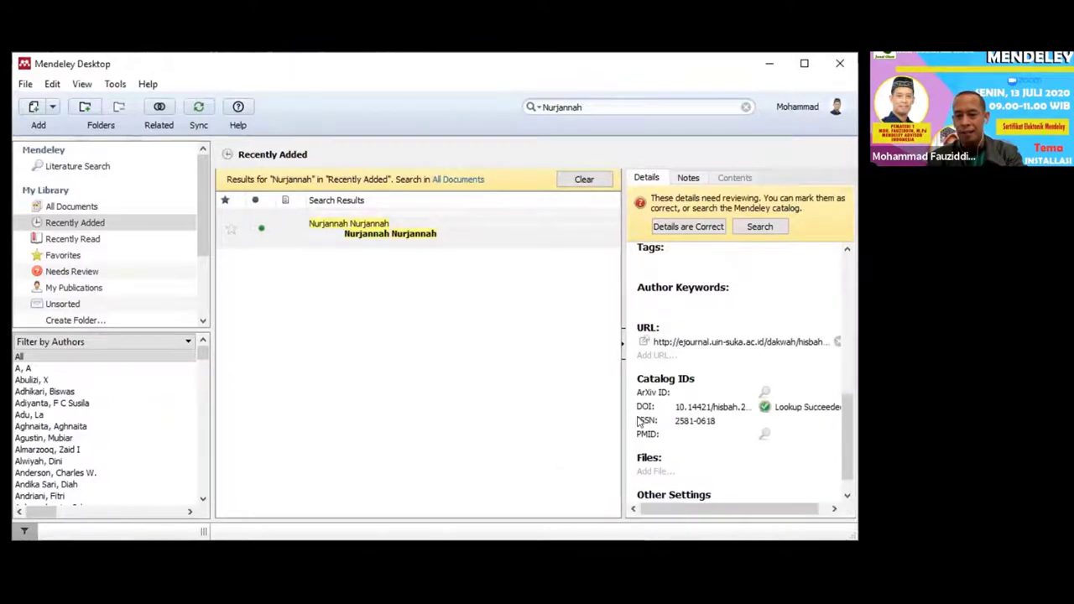
scroll(765, 408, "up", 10)
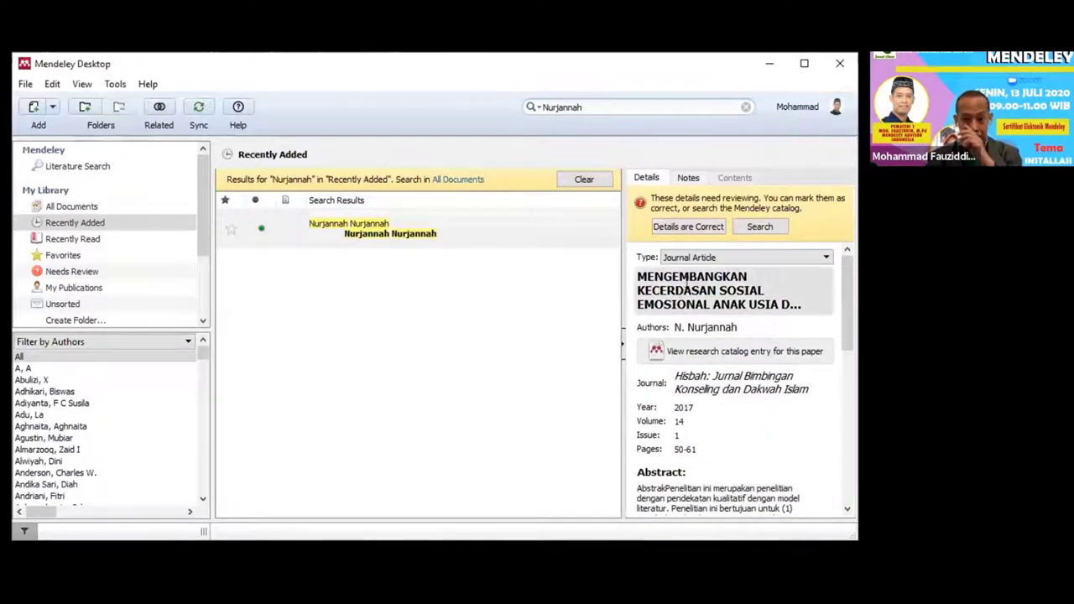
- Copy the Hisbah article's all-capitals title and replace it with "Mengembangkan Kecerdasan Sosial Emosional Anak Usia Dini melalui Keteladanan"
left_click(688, 285)
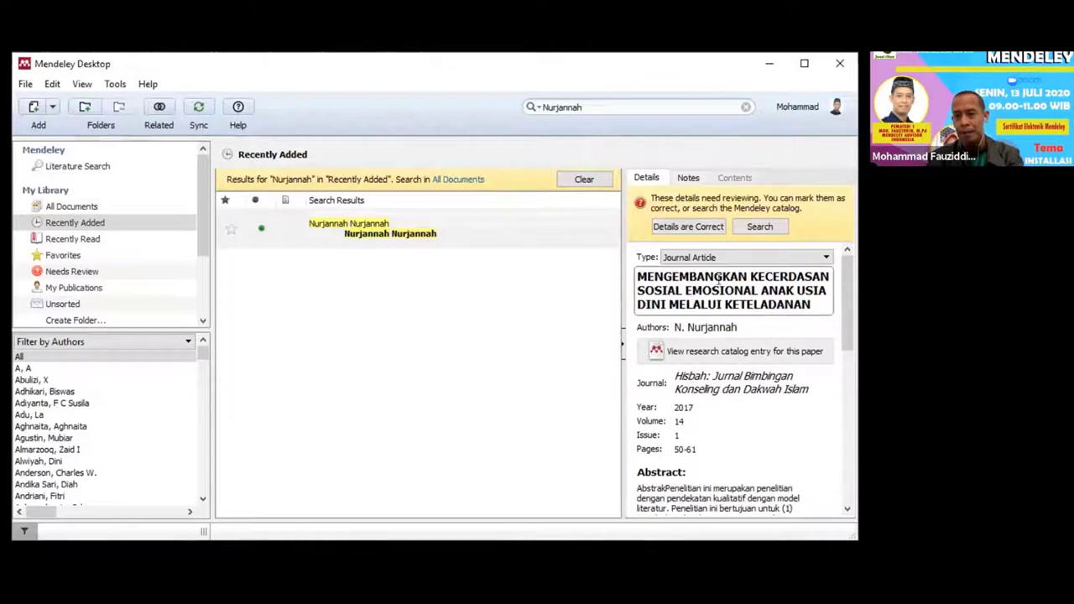
left_click_drag(637, 275, 812, 305)
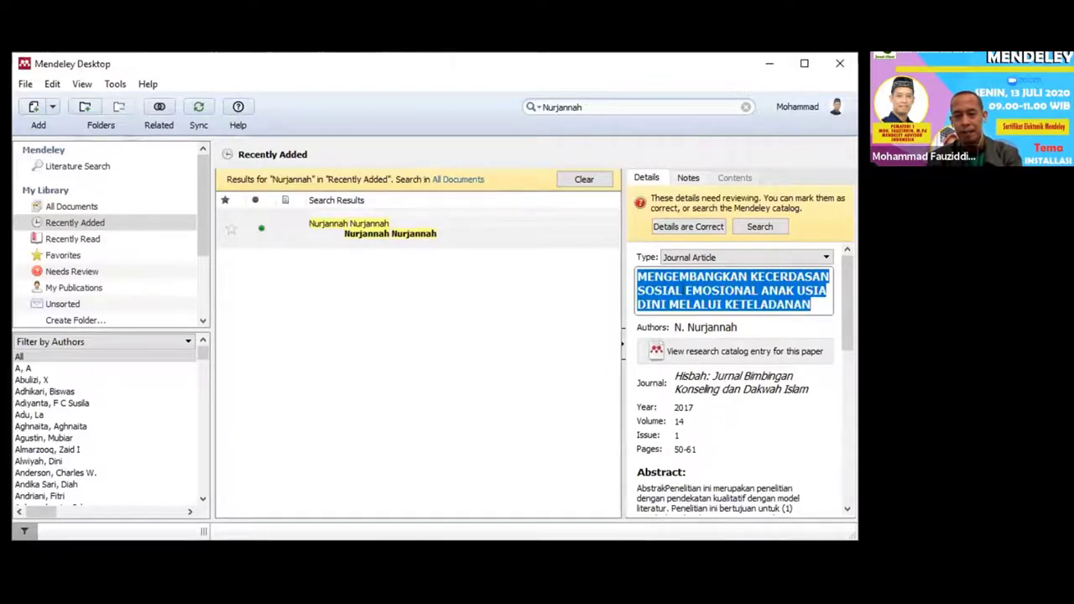
right_click(683, 295)
left_click(720, 362)
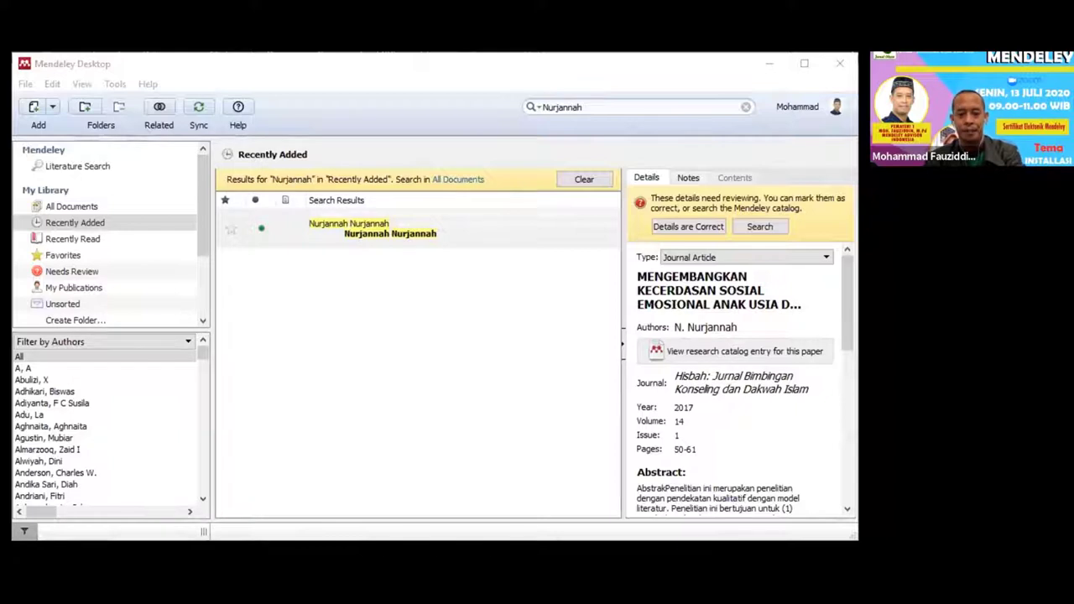
left_click(738, 273)
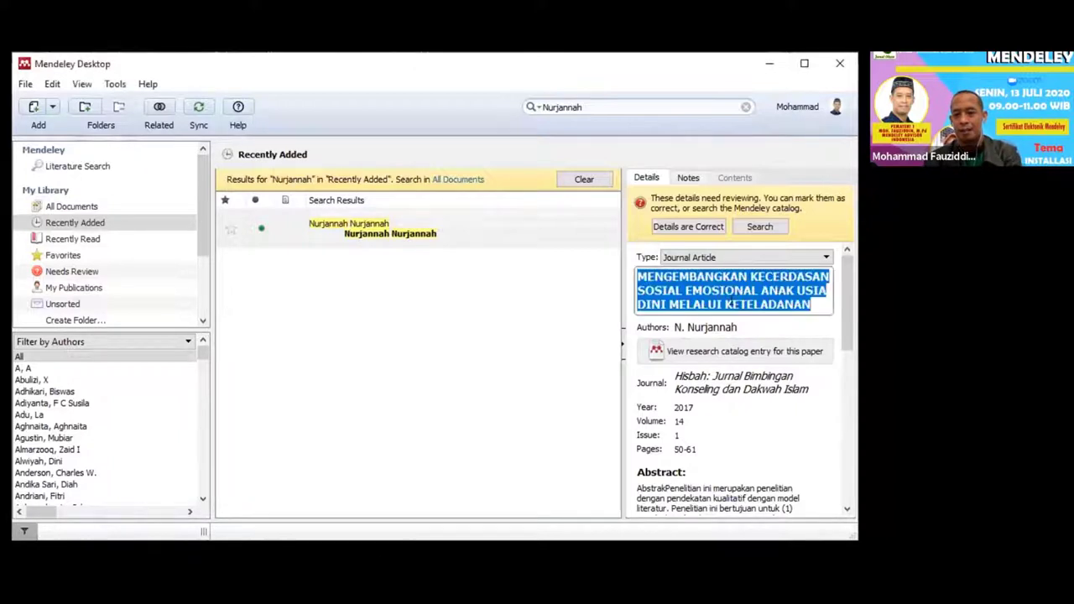
key("BackSpace")
key("ctrl+v")
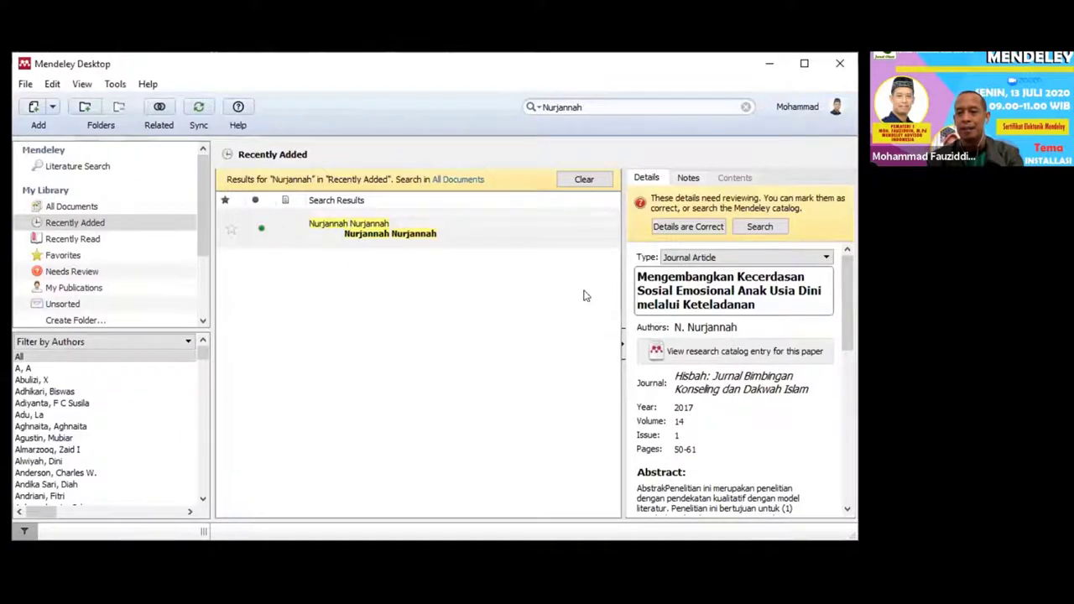
- Review the Hisbah article's remaining details and mark them as correct
scroll(705, 318, "down", 6)
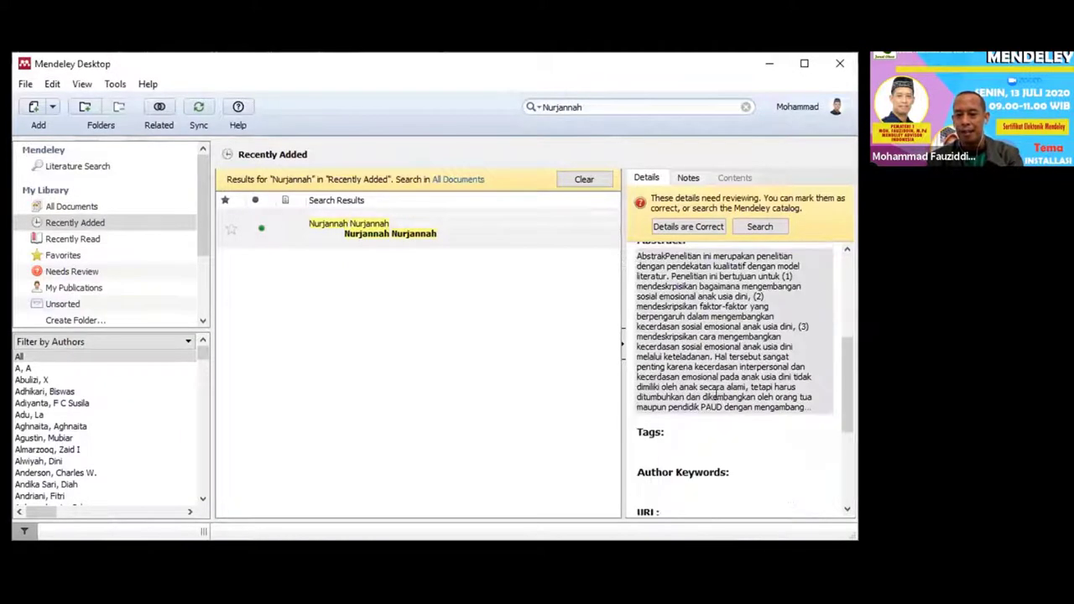
scroll(743, 380, "up", 6)
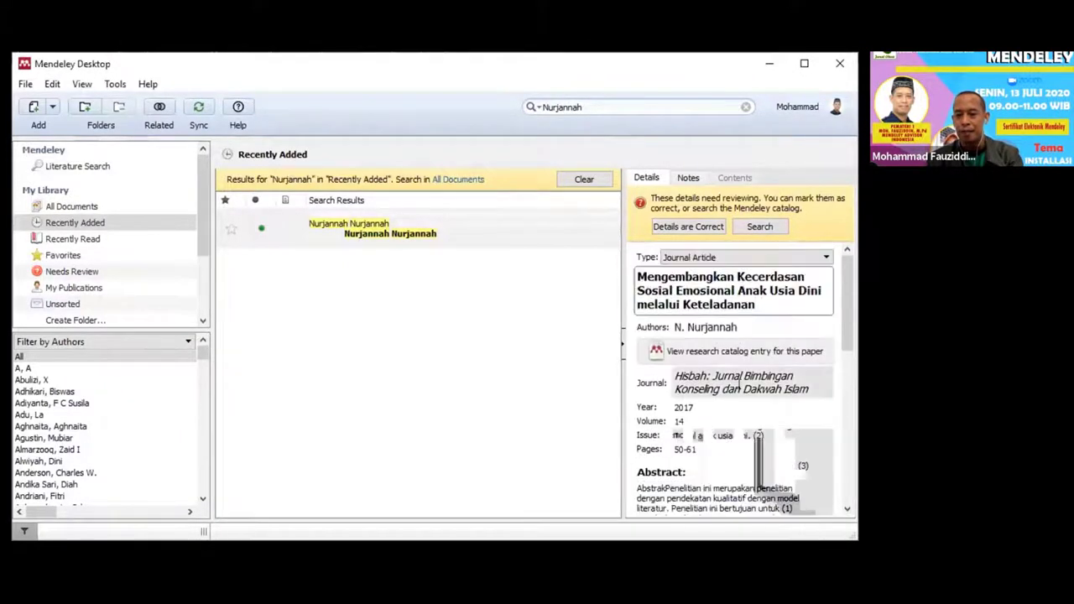
left_click(703, 229)
scroll(719, 343, "down", 1)
scroll(693, 330, "up", 1)
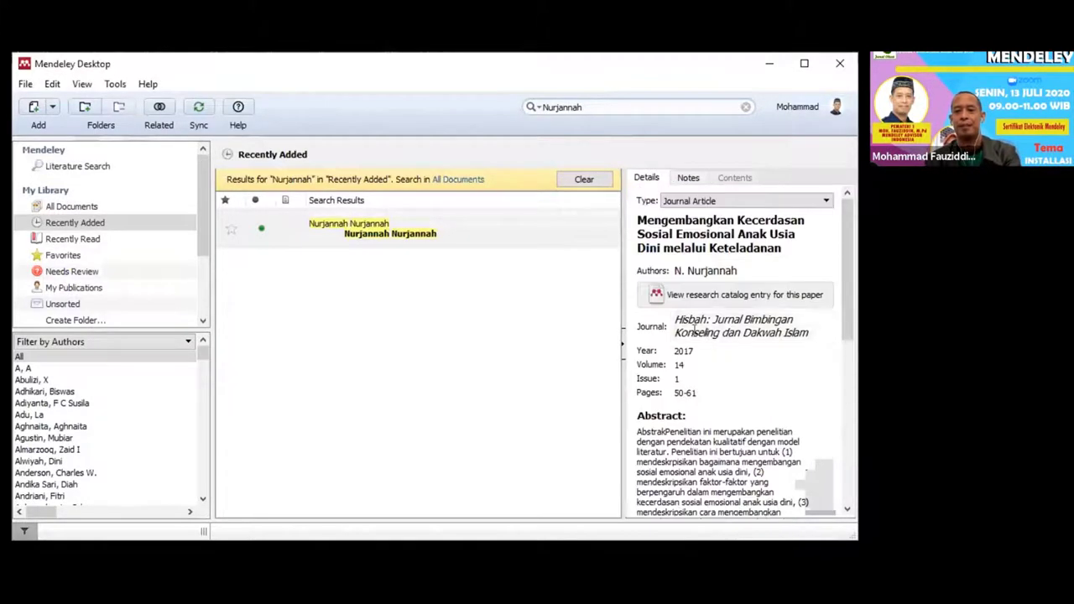
left_click(402, 234)
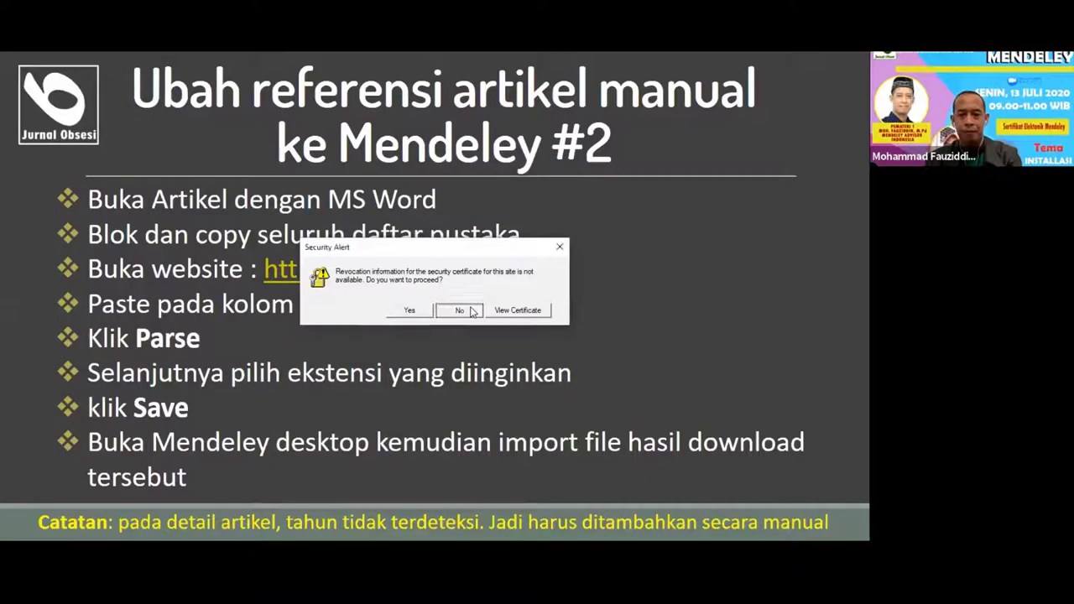
- Switch back to the presentation slide on converting manual references and decline to proceed in the security alert
left_click(459, 311)
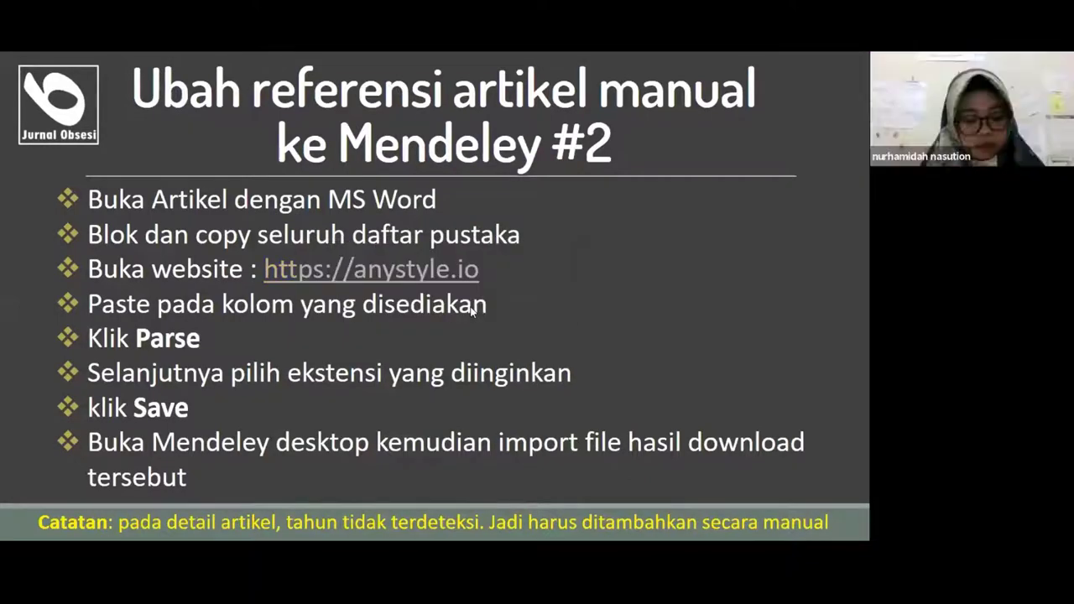